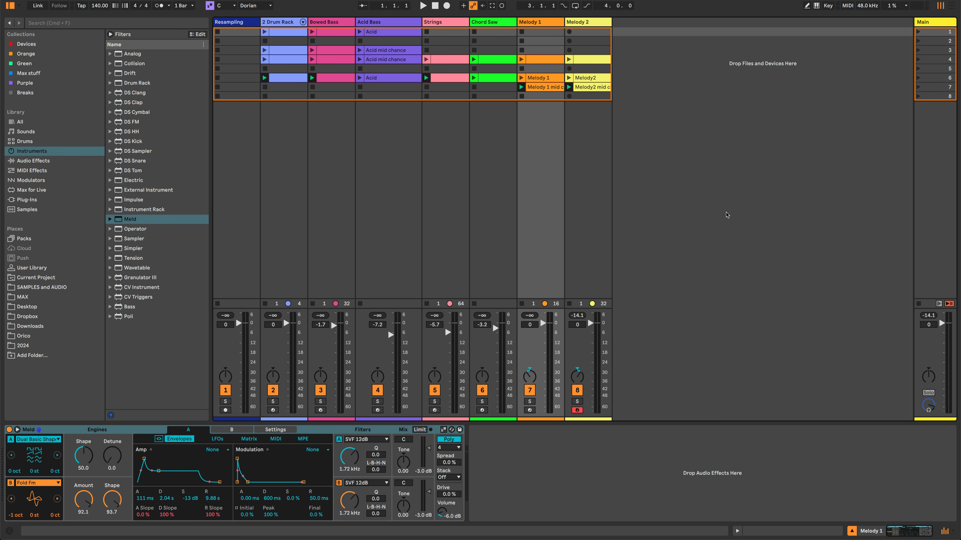
Stop all running clips and play only the scene 6 clip on the 2 Drum Rack track.
{"action": "left_click", "coordinate": [726, 213]}
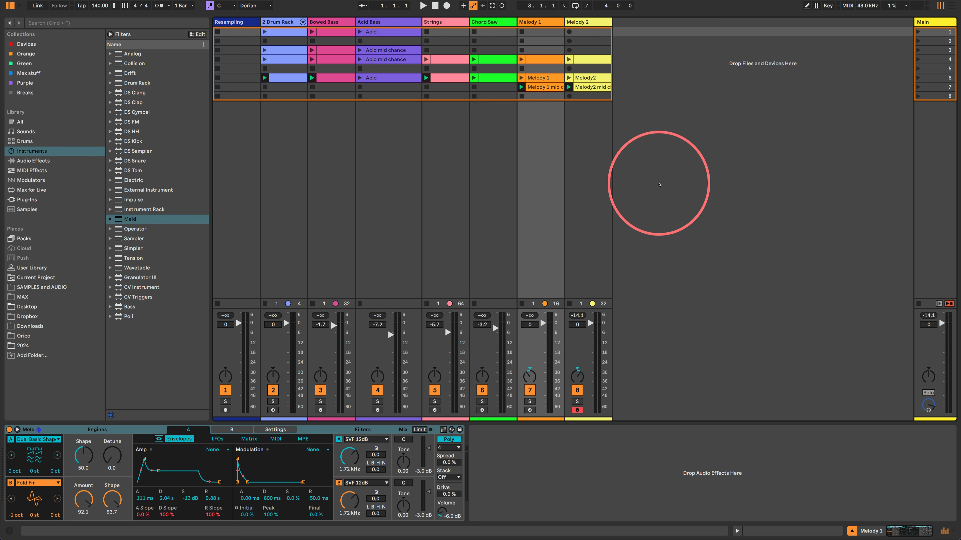
{"action": "left_click", "coordinate": [919, 304]}
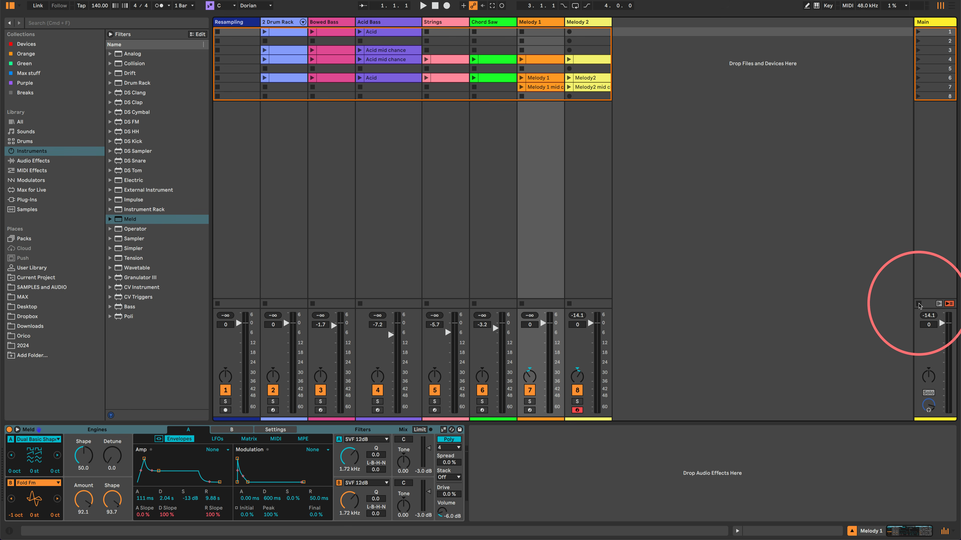
{"action": "left_click", "coordinate": [265, 78]}
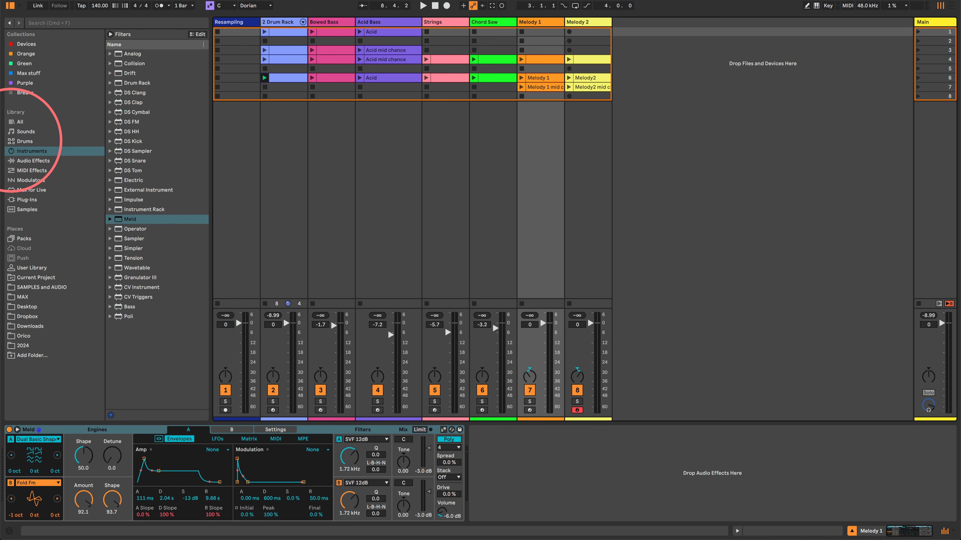
Create a new track with an empty Drum Rack and load Meld onto its C1 pad.
{"action": "left_click", "coordinate": [27, 141]}
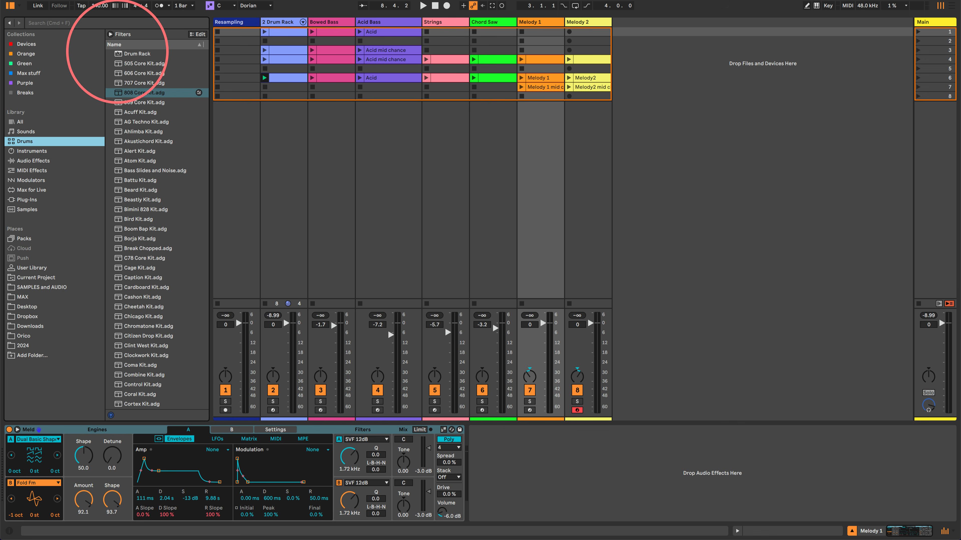
{"action": "left_click_drag", "start_coordinate": [136, 54], "coordinate": [652, 62]}
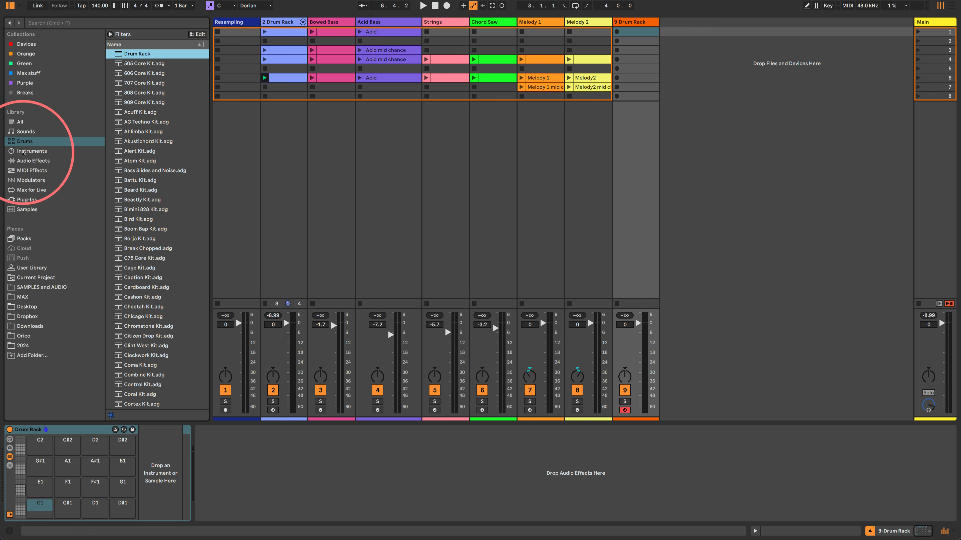
{"action": "left_click", "coordinate": [21, 151]}
{"action": "left_click_drag", "start_coordinate": [133, 219], "coordinate": [36, 504]}
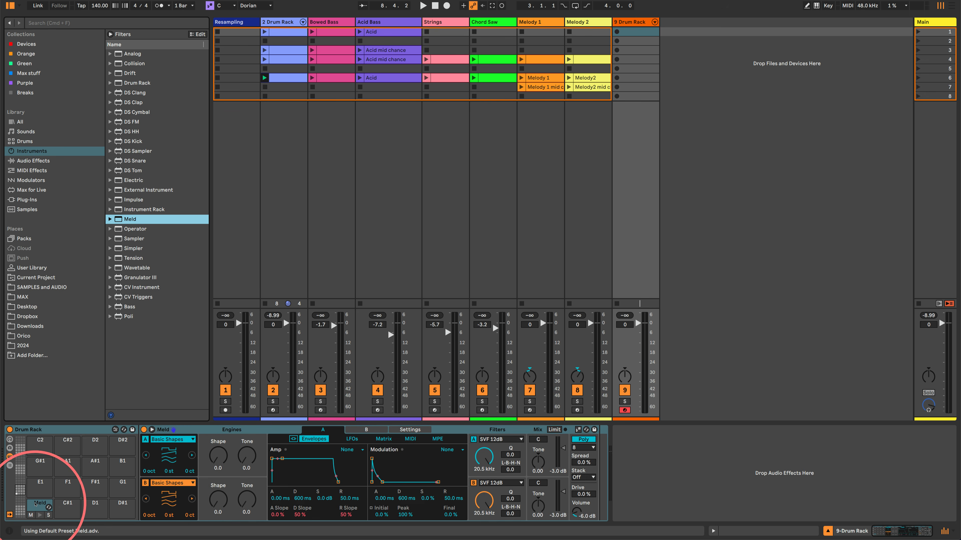
Play the scene 6 clip on the 2 Drum Rack track and open its notes in an enlarged clip editor.
{"action": "left_click", "coordinate": [288, 31]}
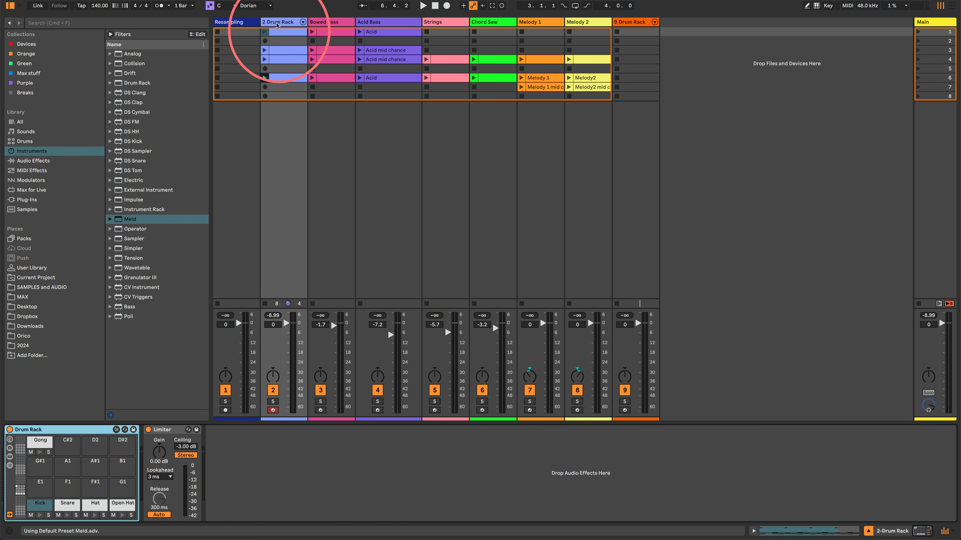
{"action": "left_click", "coordinate": [120, 442]}
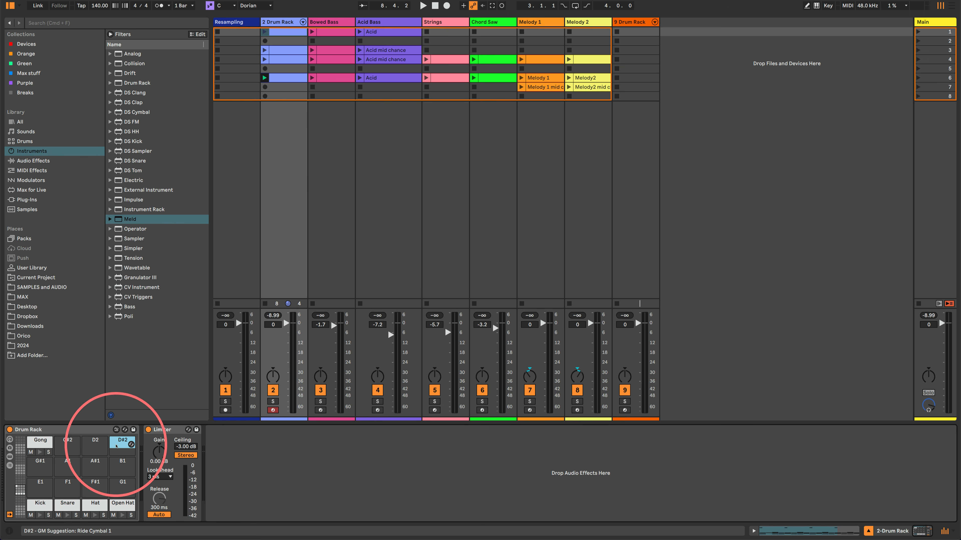
{"action": "left_click", "coordinate": [264, 78]}
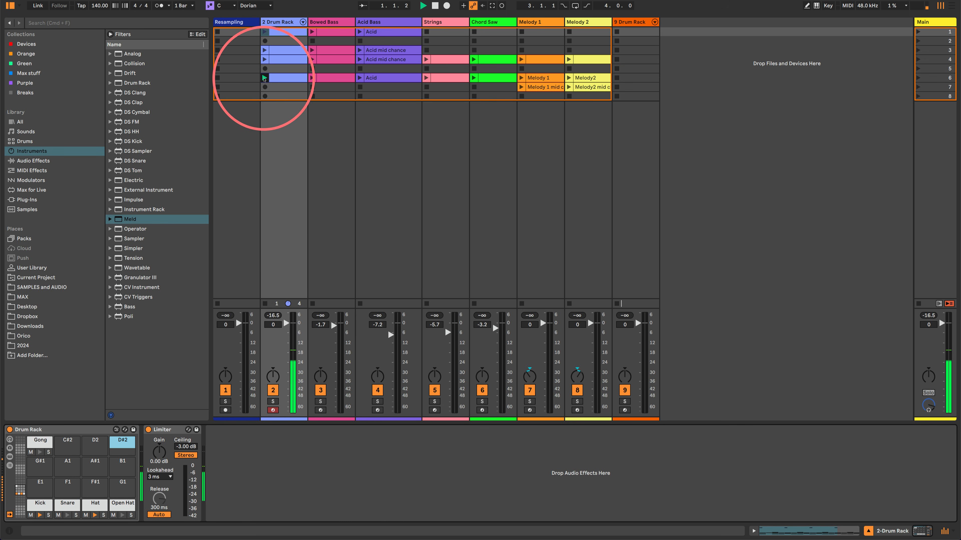
{"action": "double_click", "coordinate": [288, 78]}
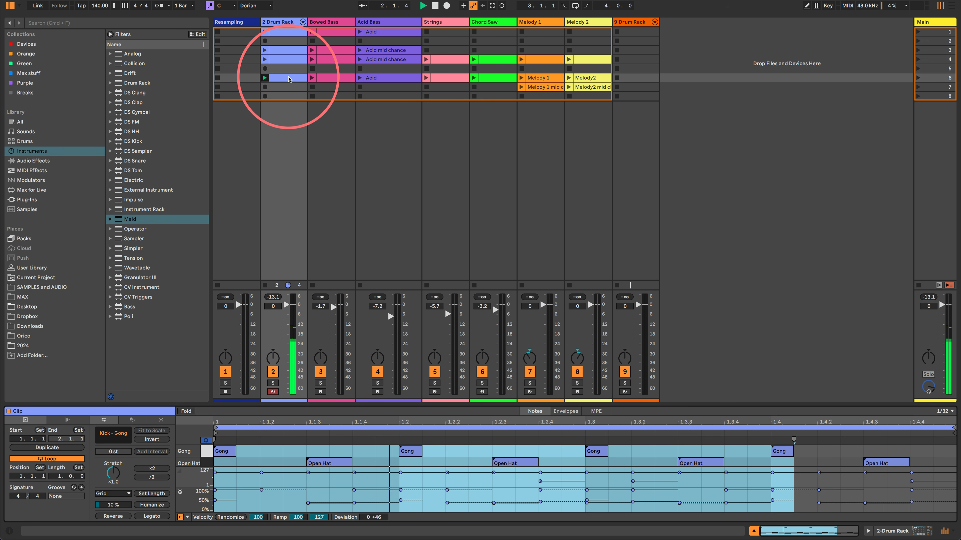
{"action": "left_click_drag", "start_coordinate": [509, 403], "coordinate": [515, 232]}
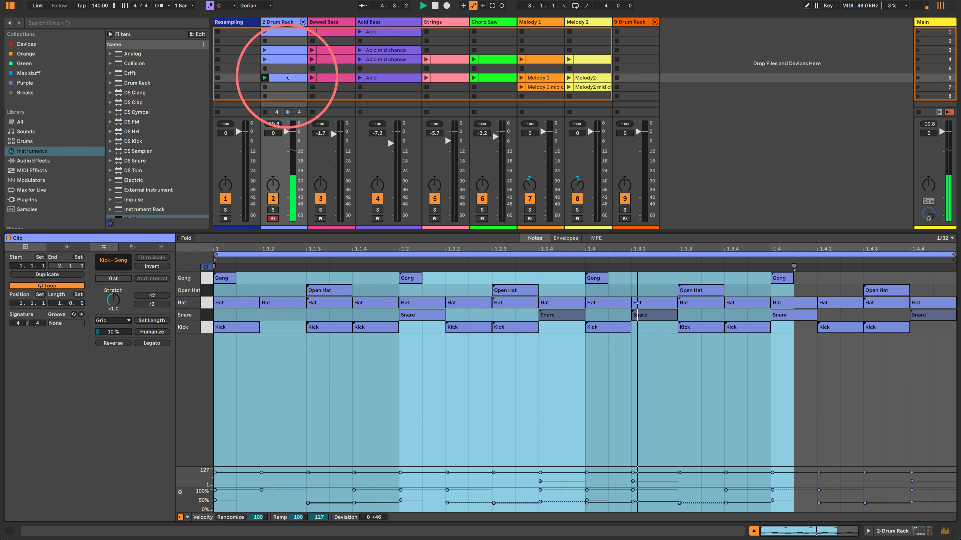
Rename the scene 6 clip on the 2 Drum Rack track to Drums.
{"action": "left_click", "coordinate": [288, 78]}
{"action": "key", "text": "super+r"}
{"action": "type", "text": "Dru"}
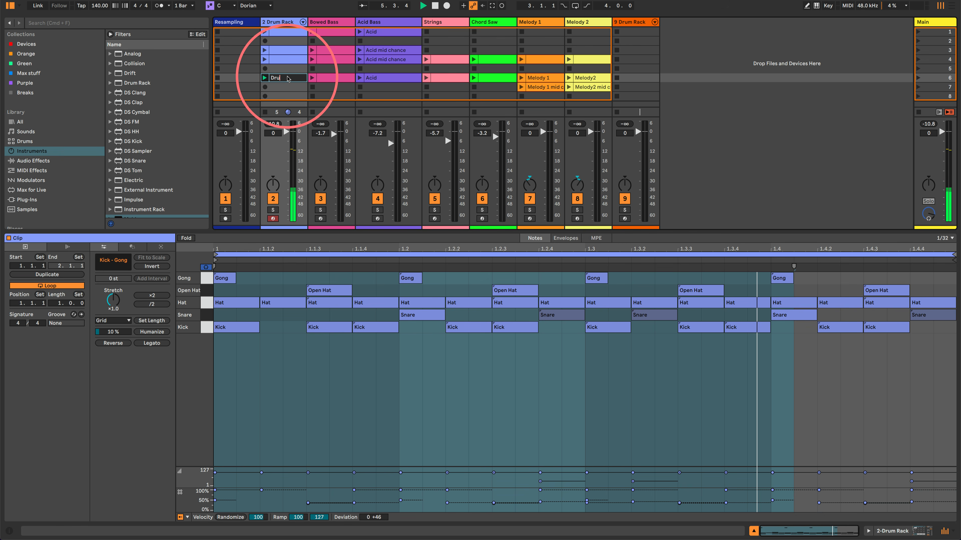
{"action": "type", "text": "ms"}
{"action": "key", "text": "Return"}
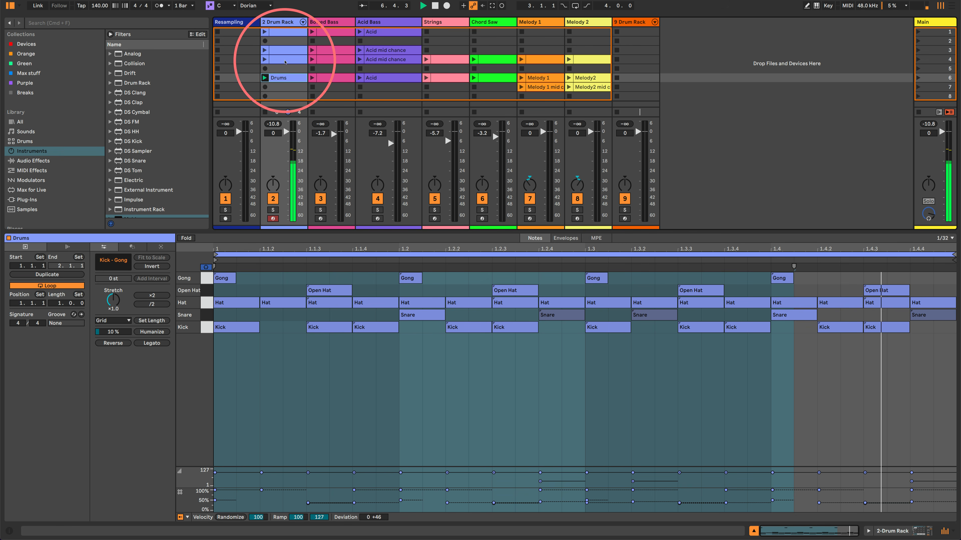
{"action": "left_click", "coordinate": [286, 61]}
{"action": "left_click", "coordinate": [286, 51]}
{"action": "left_click", "coordinate": [286, 33]}
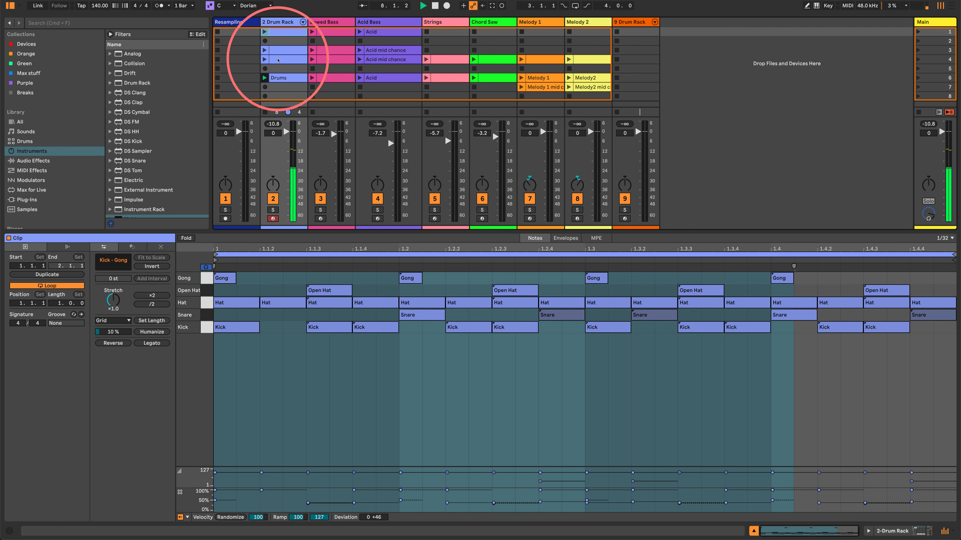
Duplicate the Drums clip's loop three times to extend the pattern to 8 bars.
{"action": "left_click", "coordinate": [279, 78]}
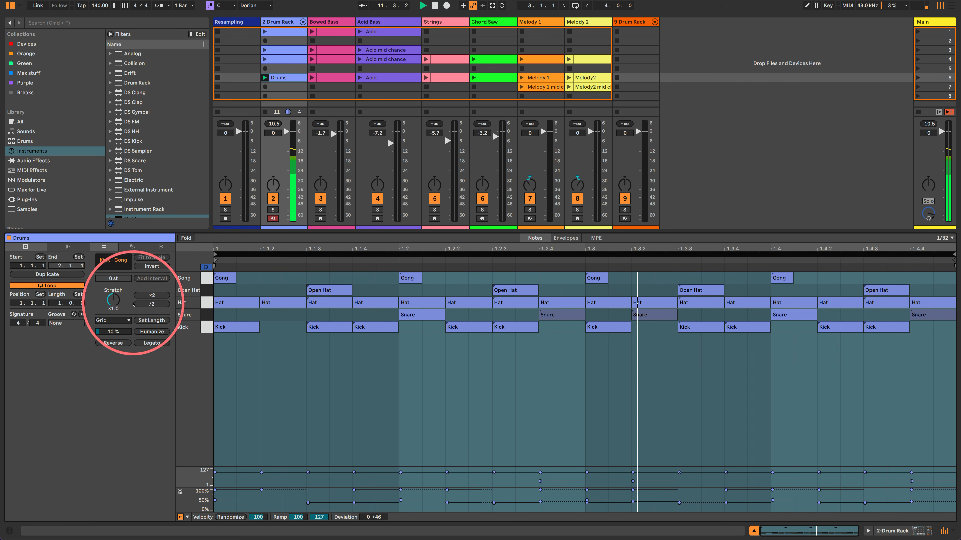
{"action": "key", "text": "space"}
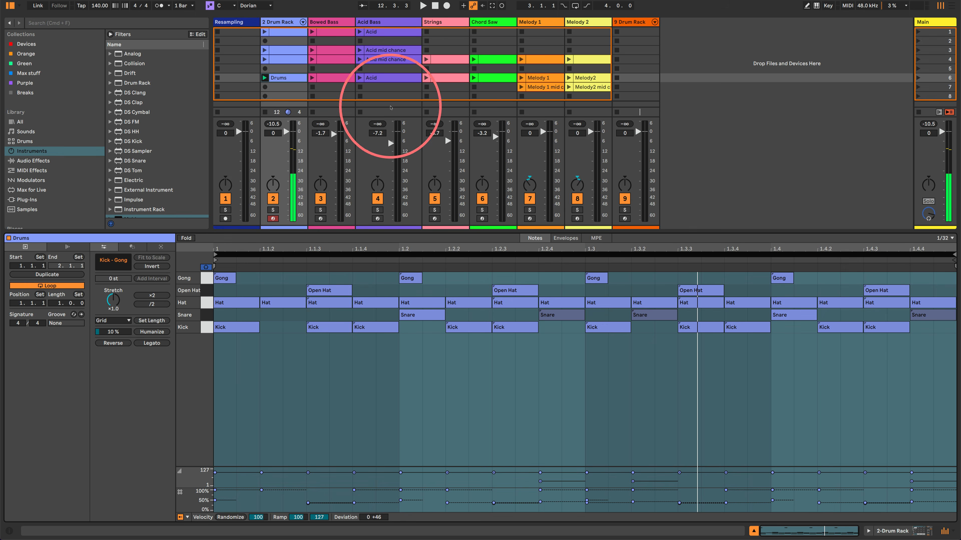
{"action": "left_click", "coordinate": [98, 247]}
{"action": "left_click", "coordinate": [242, 254]}
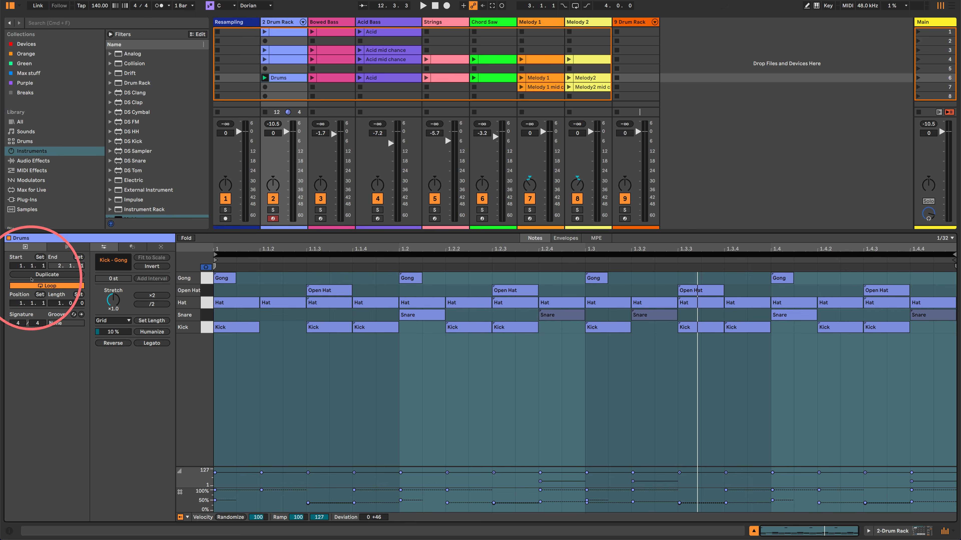
{"action": "left_click", "coordinate": [33, 276]}
{"action": "left_click", "coordinate": [33, 276]}
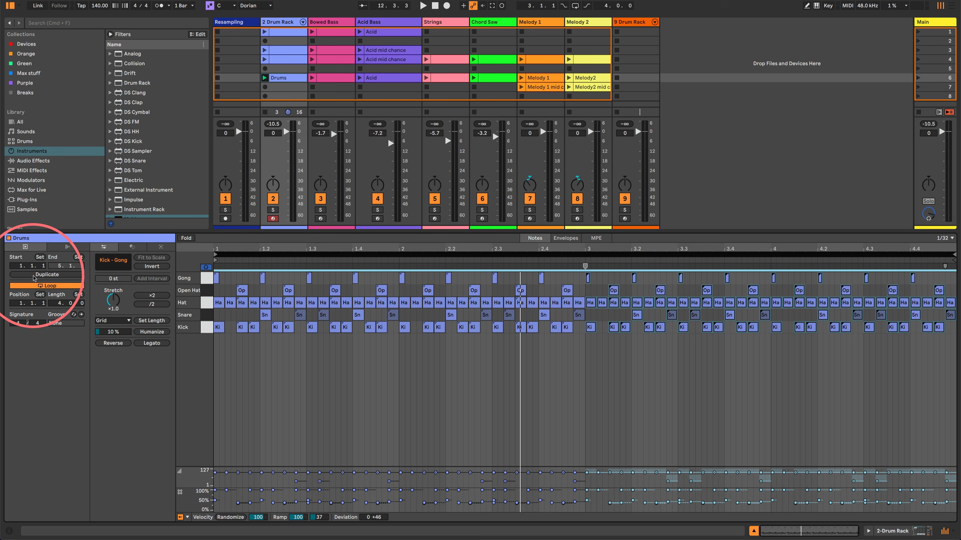
{"action": "key", "text": "space"}
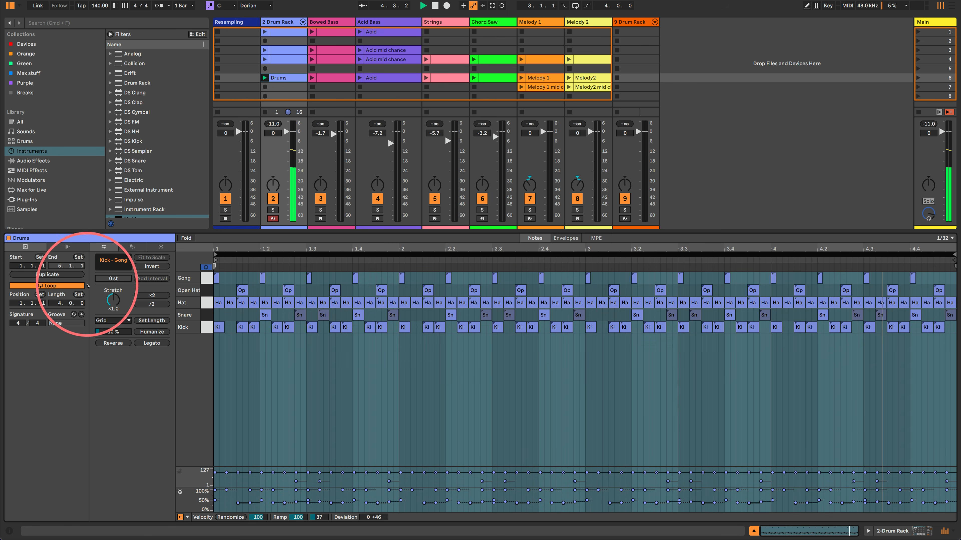
{"action": "left_click", "coordinate": [71, 275]}
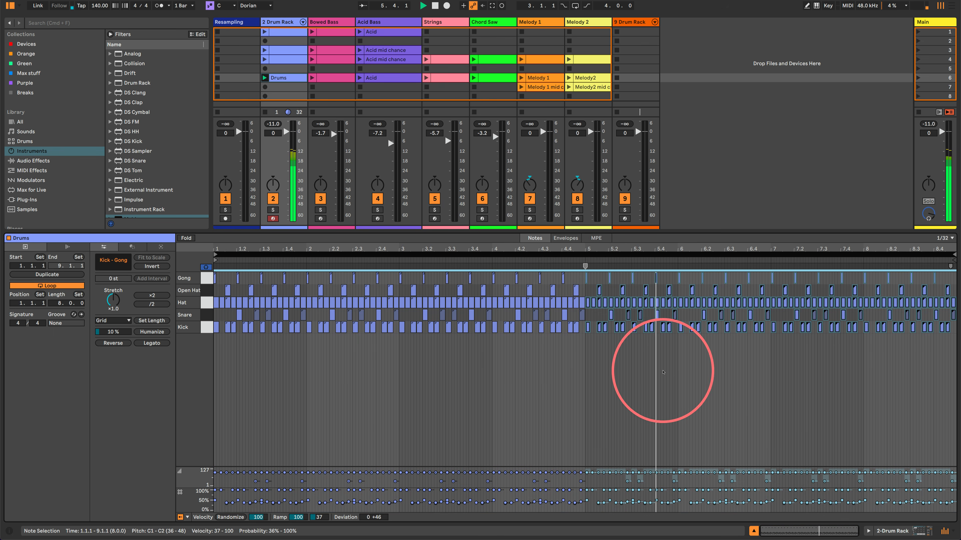
Load Meld onto the D#2 pad of the 2 Drum Rack track, audition it and show its device controls.
{"action": "left_click", "coordinate": [869, 532]}
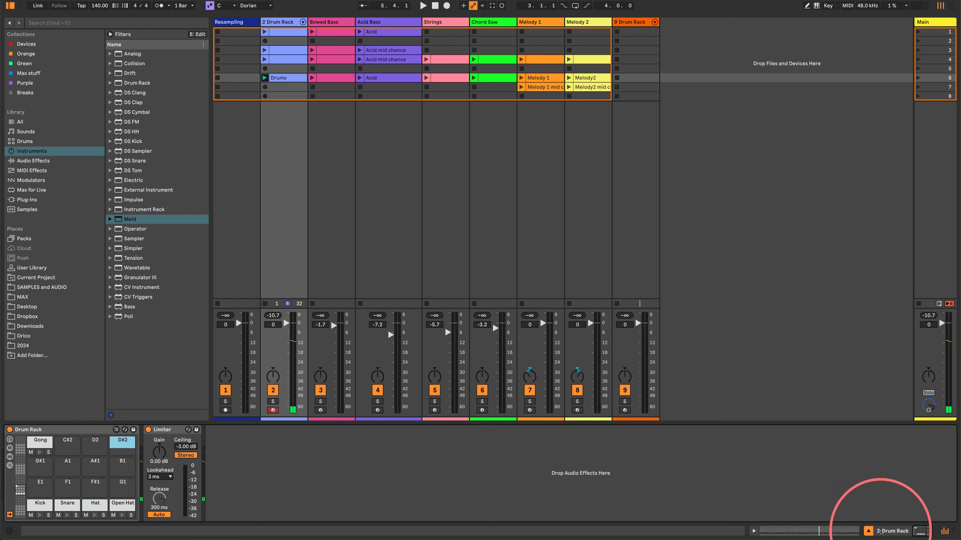
{"action": "left_click_drag", "start_coordinate": [155, 210], "coordinate": [117, 442]}
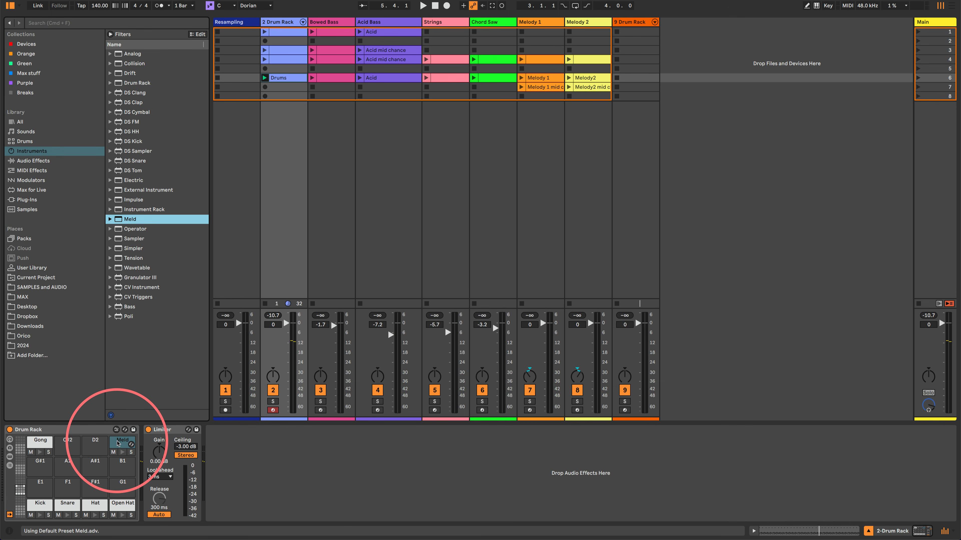
{"action": "left_click", "coordinate": [117, 444]}
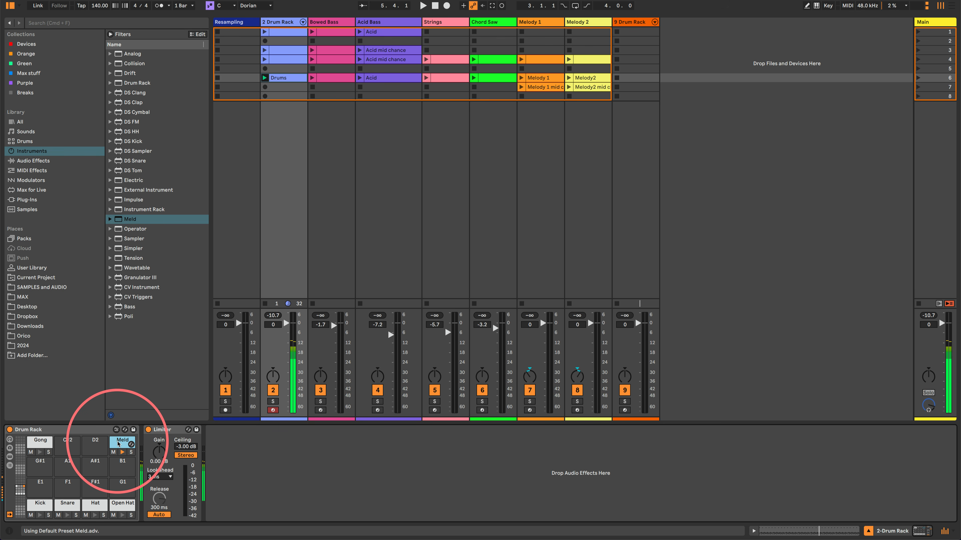
{"action": "left_click", "coordinate": [283, 394]}
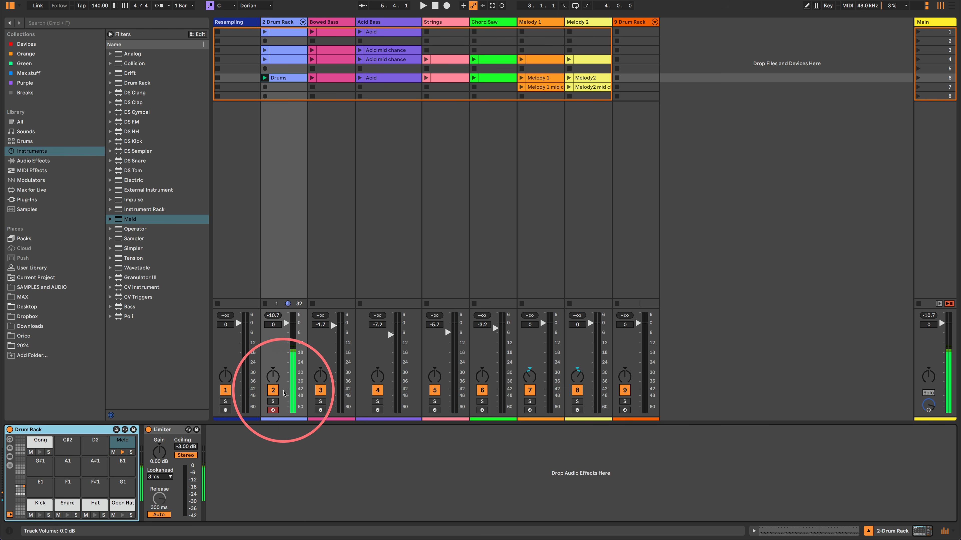
{"action": "double_click", "coordinate": [119, 445]}
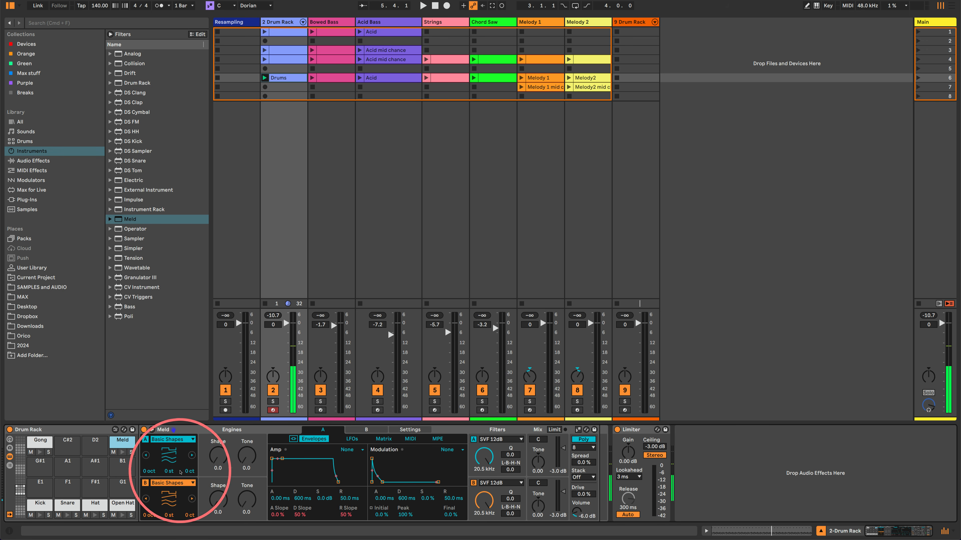
Try Noise Loop as Meld's engine B with Rate 63.5 and Fade 90.5.
{"action": "left_click", "coordinate": [178, 483]}
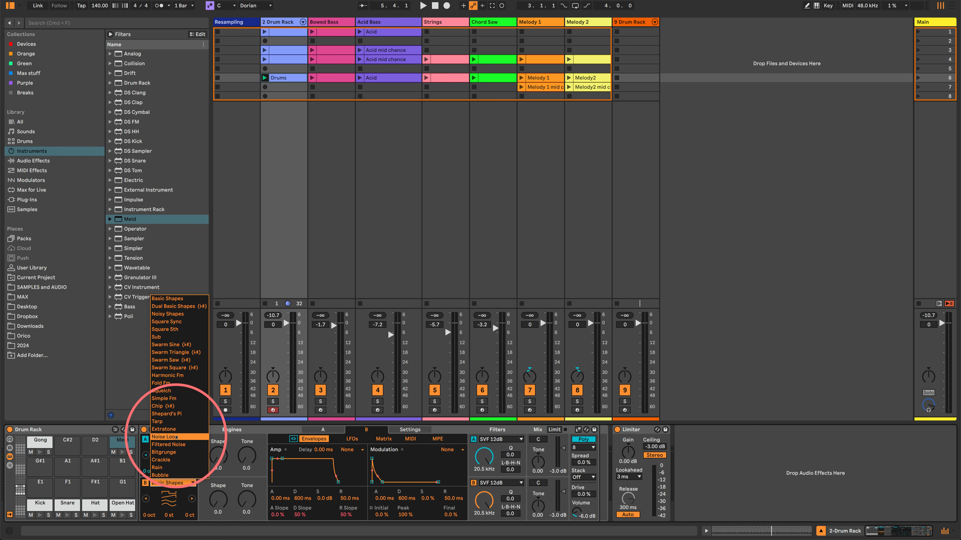
{"action": "left_click", "coordinate": [165, 437]}
{"action": "left_click_drag", "start_coordinate": [218, 499], "coordinate": [218, 470]}
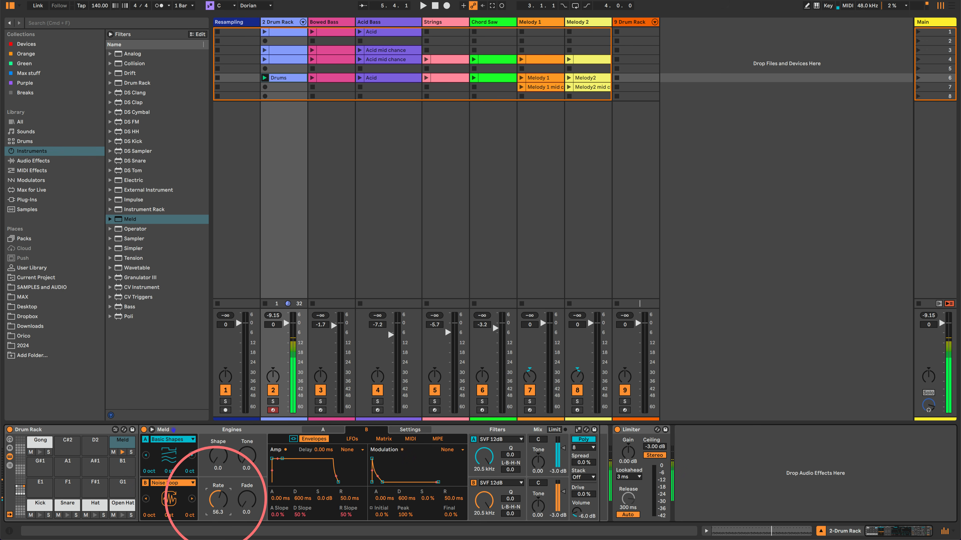
{"action": "left_click_drag", "start_coordinate": [246, 498], "coordinate": [246, 460]}
Try Noisy Shapes as Meld's engine B with Shape 83.3 and Rough 100.
{"action": "left_click", "coordinate": [169, 483]}
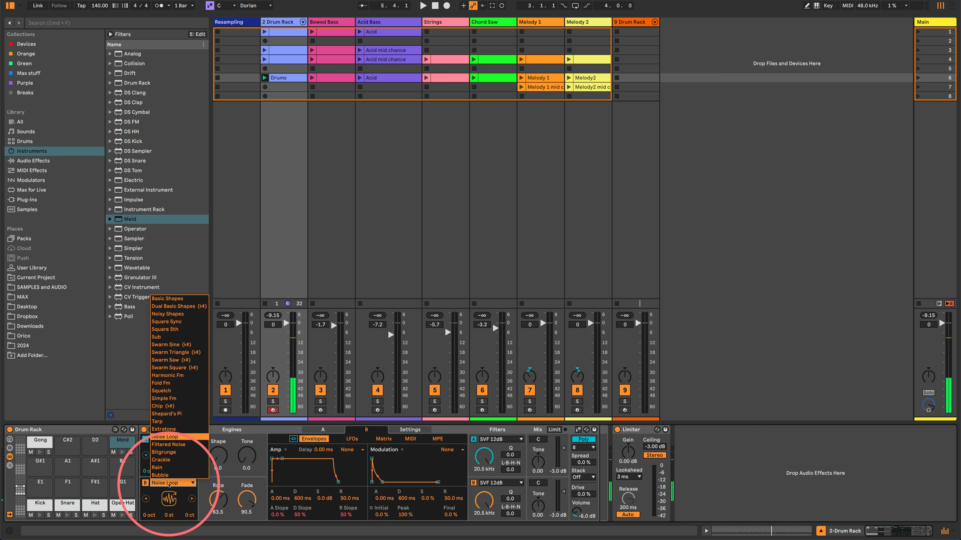
{"action": "left_click", "coordinate": [167, 314]}
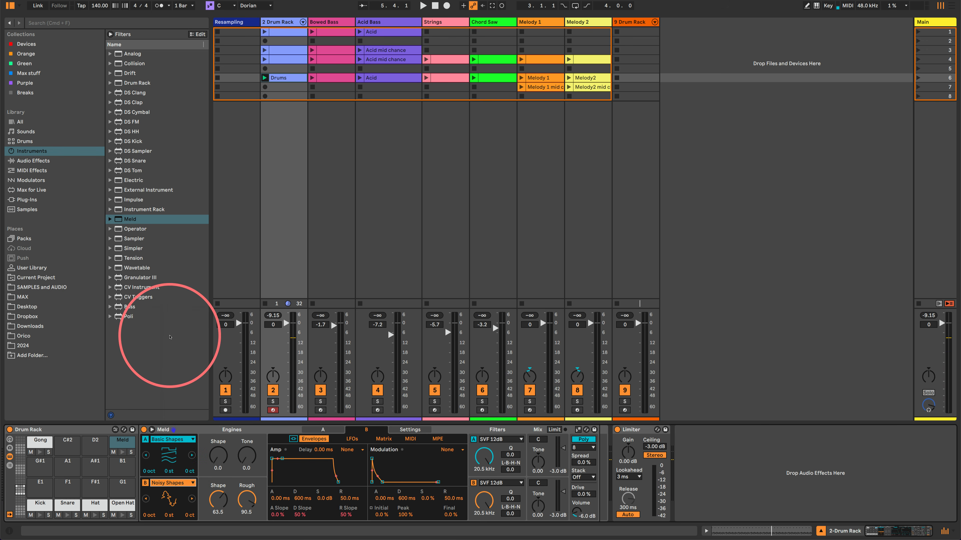
{"action": "left_click_drag", "start_coordinate": [218, 500], "coordinate": [246, 477]}
Switch Meld's engine B to Filtered Noise with Freq 100 and Narrow 34.1.
{"action": "left_click", "coordinate": [167, 483]}
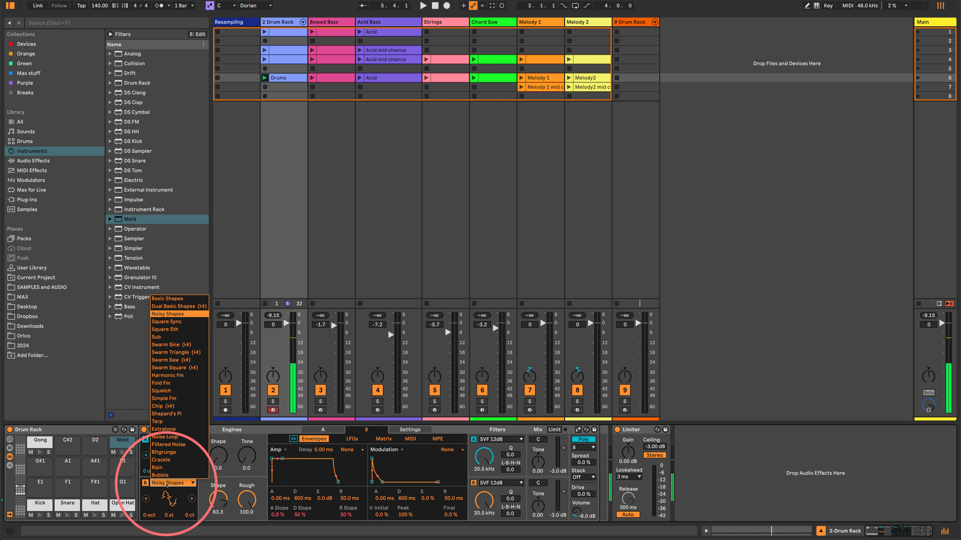
{"action": "left_click", "coordinate": [168, 445]}
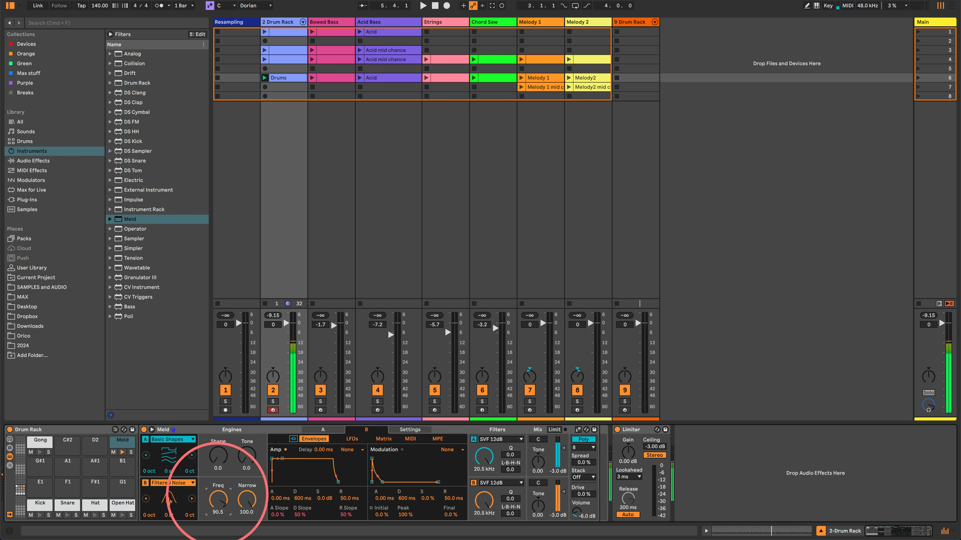
{"action": "left_click_drag", "start_coordinate": [219, 499], "coordinate": [246, 514]}
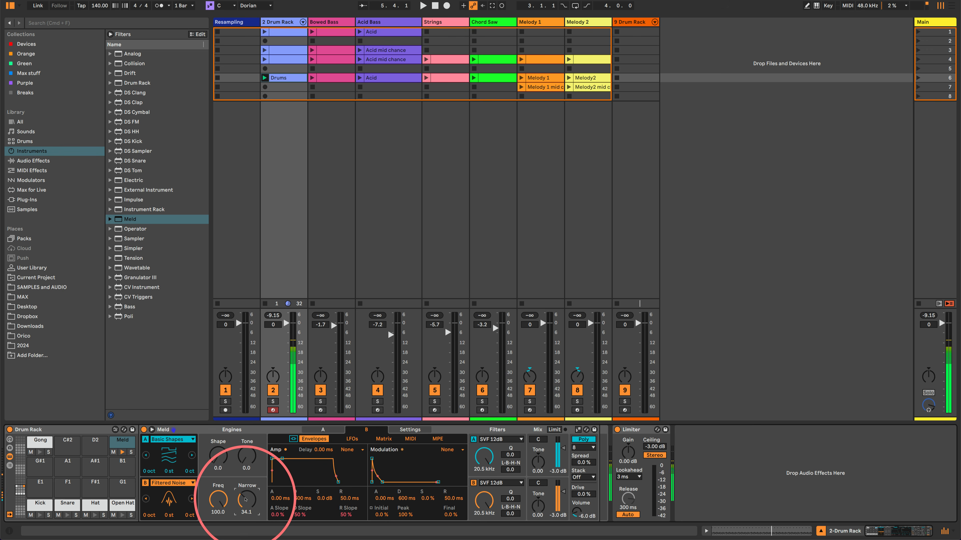
Switch Meld's engine A to Fold Fm with Amount 68.3 and Shape 66.7.
{"action": "left_click", "coordinate": [179, 446]}
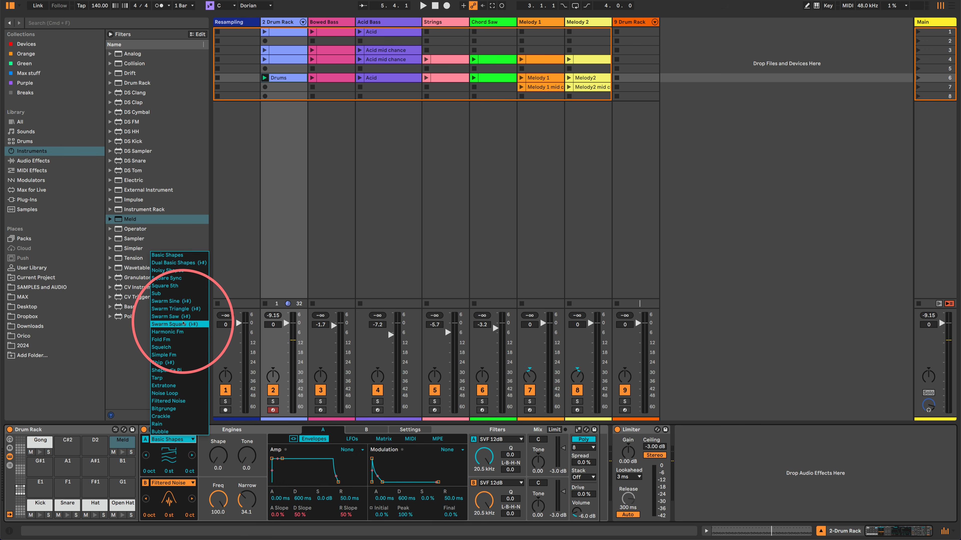
{"action": "left_click", "coordinate": [163, 339]}
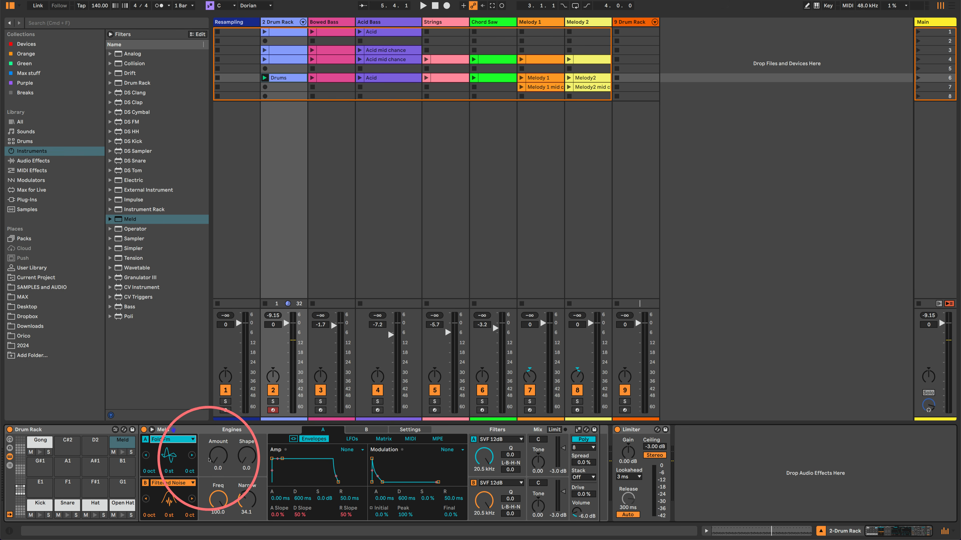
{"action": "left_click_drag", "start_coordinate": [218, 458], "coordinate": [218, 407]}
{"action": "mouse_move", "coordinate": [248, 459]}
{"action": "left_mouse_down"}
{"action": "mouse_move", "coordinate": [248, 419]}
{"action": "mouse_move", "coordinate": [248, 447]}
{"action": "left_mouse_up"}
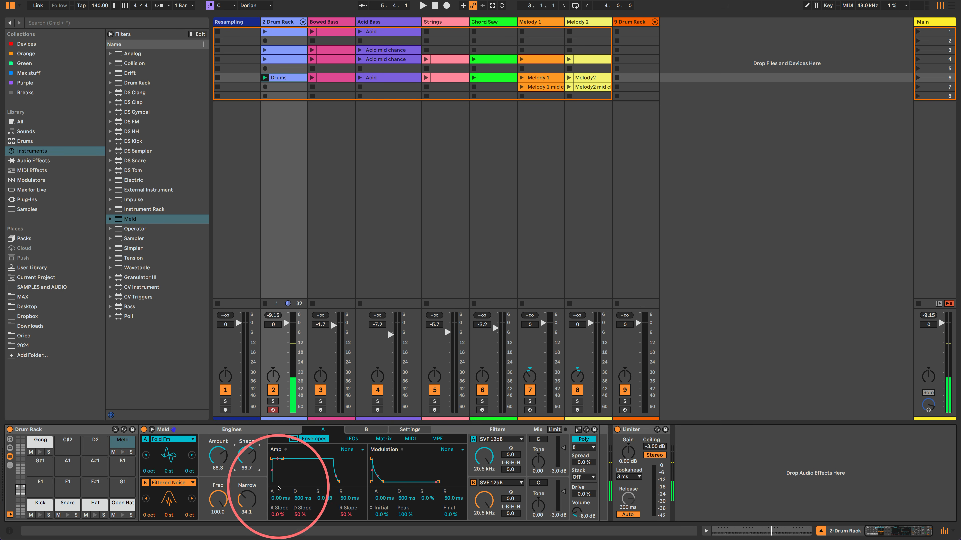
Shape Meld's amp envelopes without sustain: engine A with 464 ms decay, engine B with 960 ms decay and 1.81 s release.
{"action": "left_click", "coordinate": [319, 431]}
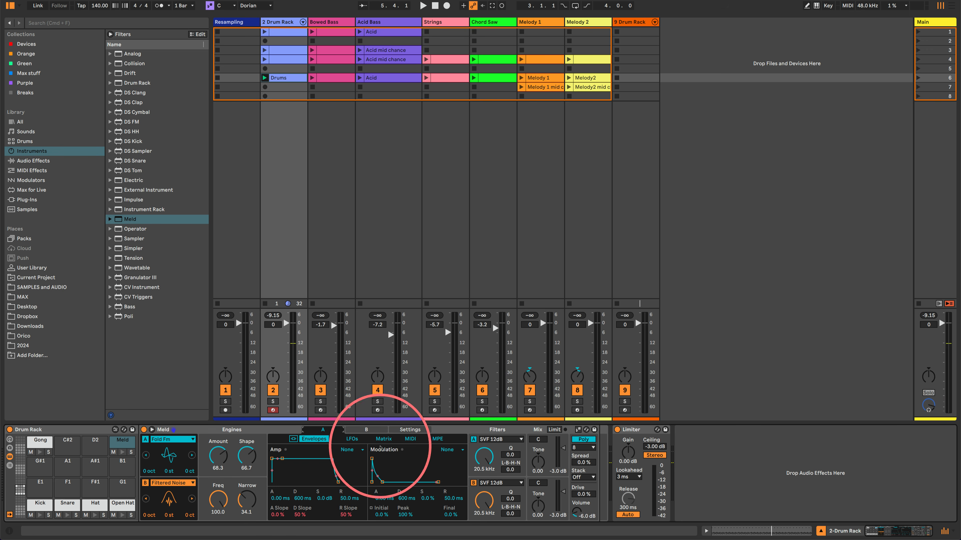
{"action": "left_click_drag", "start_coordinate": [282, 458], "coordinate": [283, 482]}
{"action": "left_click", "coordinate": [250, 488]}
{"action": "left_click_drag", "start_coordinate": [342, 499], "coordinate": [344, 499]}
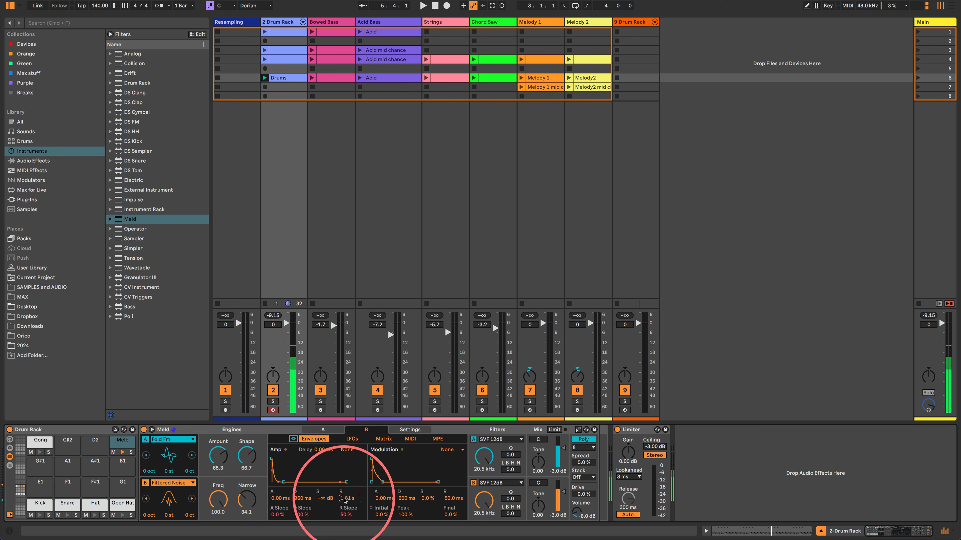
Add a Meld note at 1.1.1 in the Drums clip and start playback.
{"action": "double_click", "coordinate": [290, 78]}
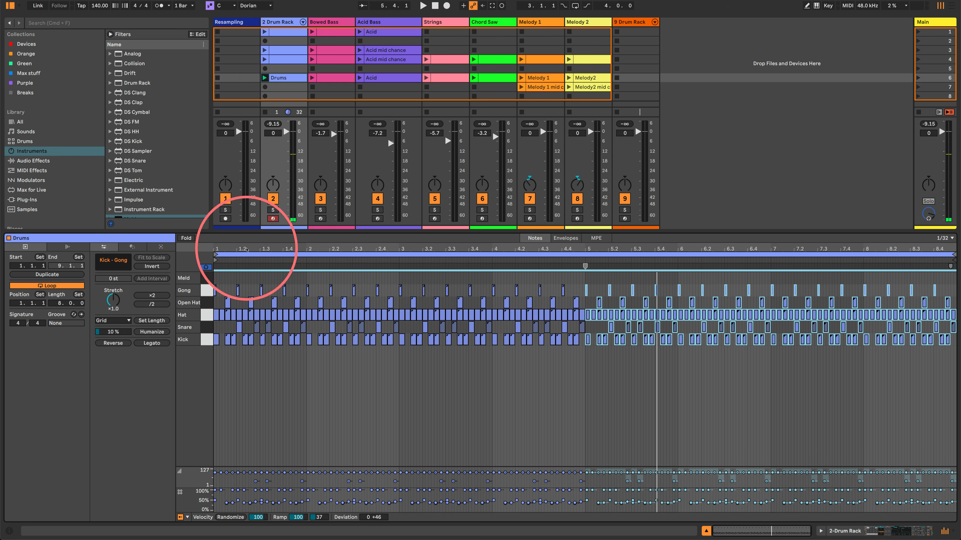
{"action": "left_click", "coordinate": [215, 280]}
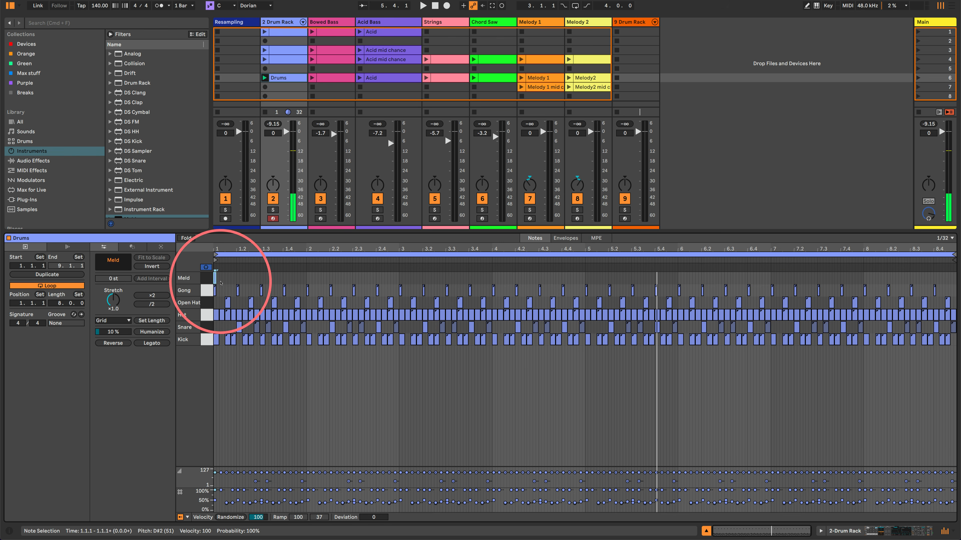
{"action": "key", "text": "space"}
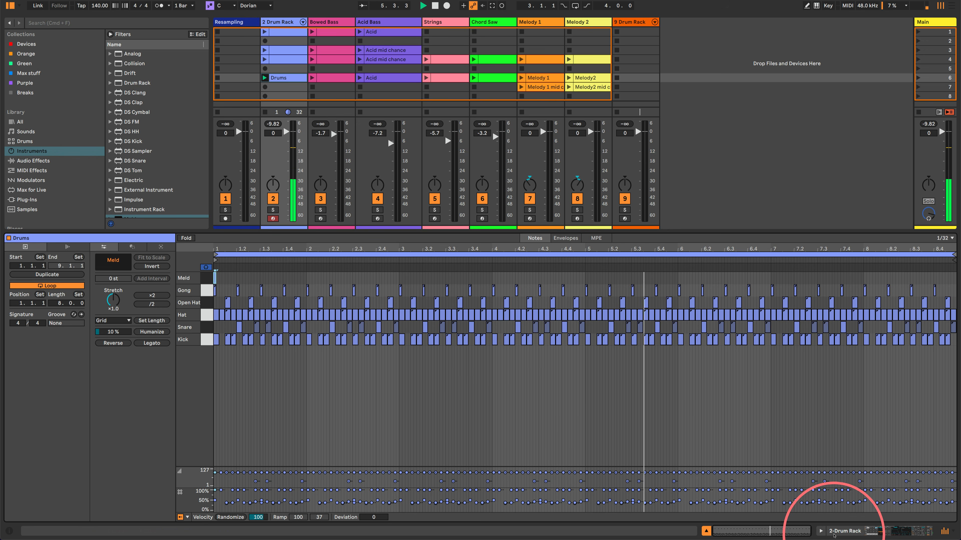
Show Meld's engine A envelopes again and listen to the new sound within the drum pattern.
{"action": "left_click", "coordinate": [821, 531]}
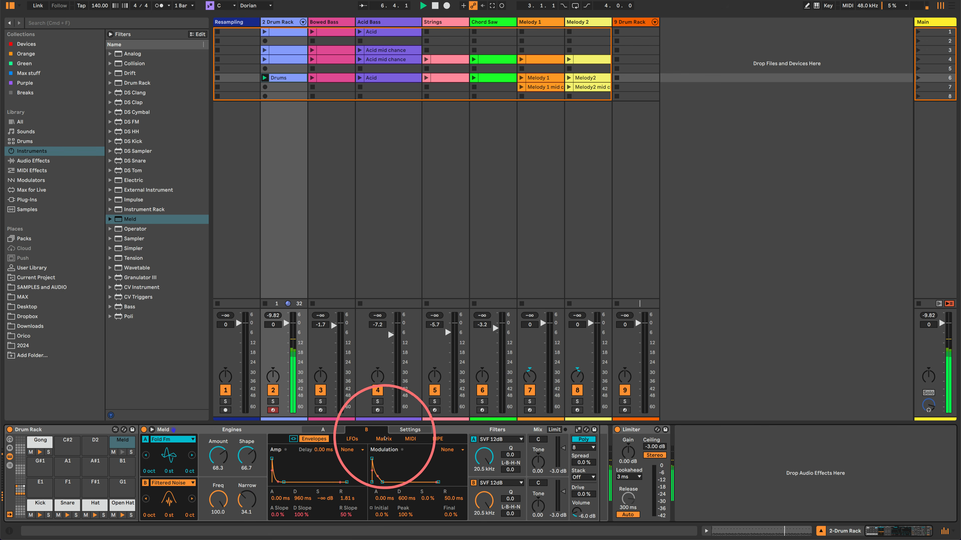
{"action": "left_click", "coordinate": [322, 430]}
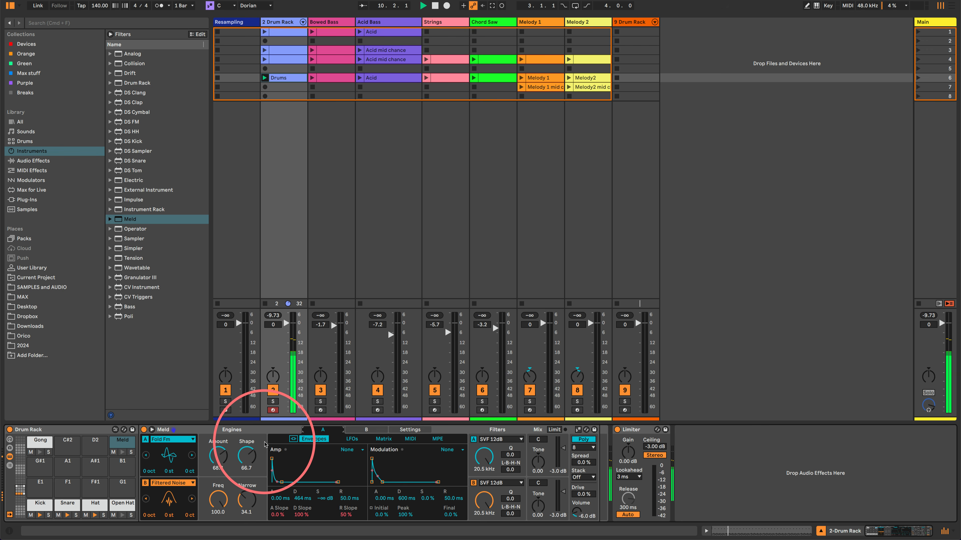
{"action": "left_click", "coordinate": [247, 458]}
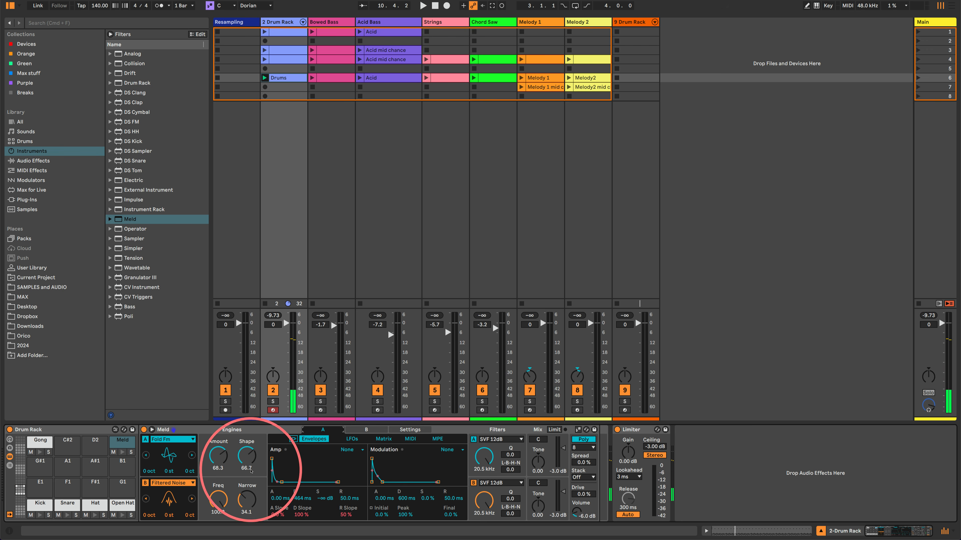
{"action": "left_click", "coordinate": [260, 441]}
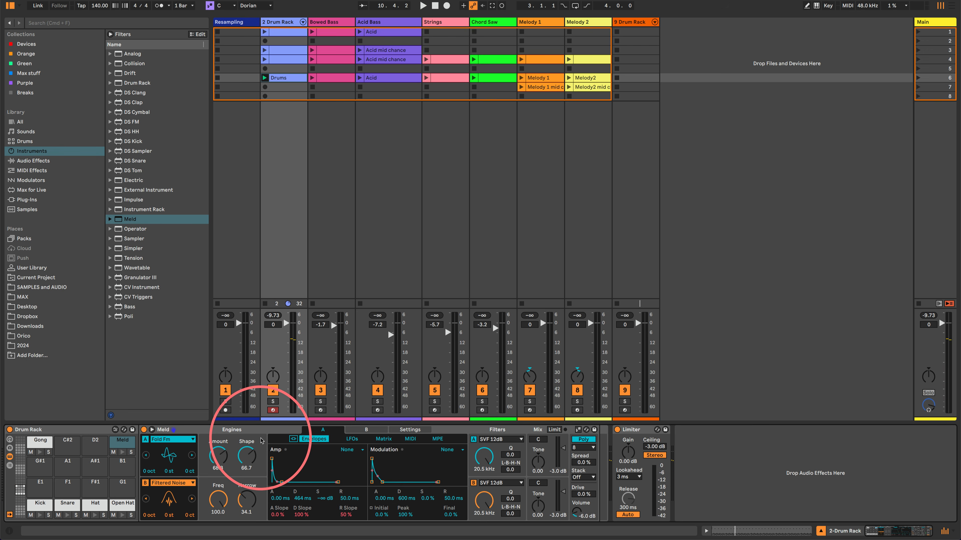
{"action": "key", "text": "space"}
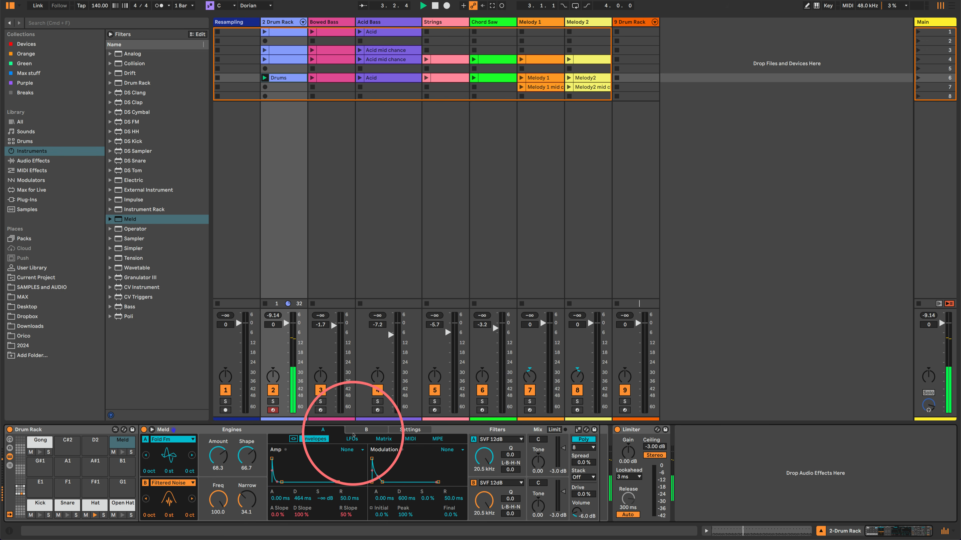
Route engine A's modulation envelope to Pitch Mod at 15.8 and set that envelope's decay to 4.85 s.
{"action": "left_click", "coordinate": [383, 439]}
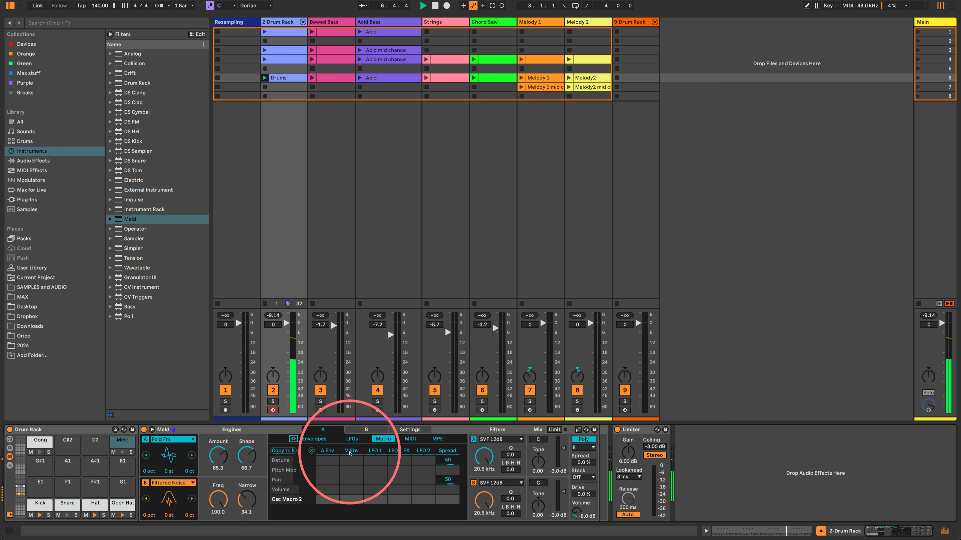
{"action": "left_click_drag", "start_coordinate": [352, 471], "coordinate": [352, 462]}
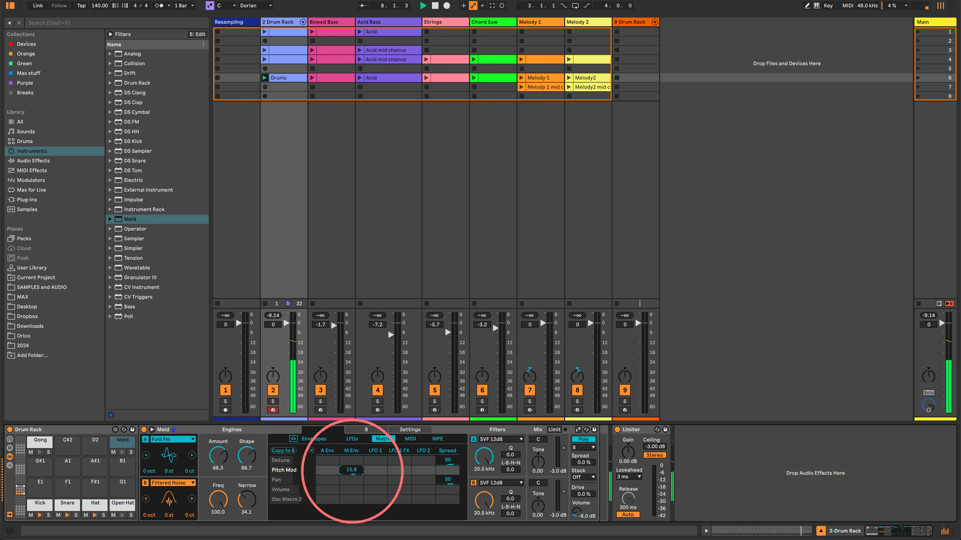
{"action": "left_click", "coordinate": [314, 439]}
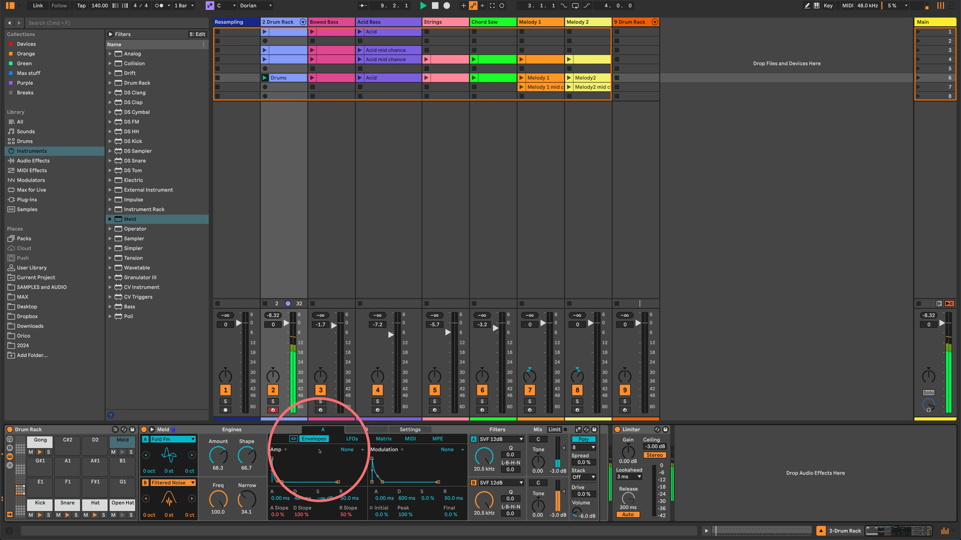
{"action": "left_click_drag", "start_coordinate": [382, 482], "coordinate": [389, 484]}
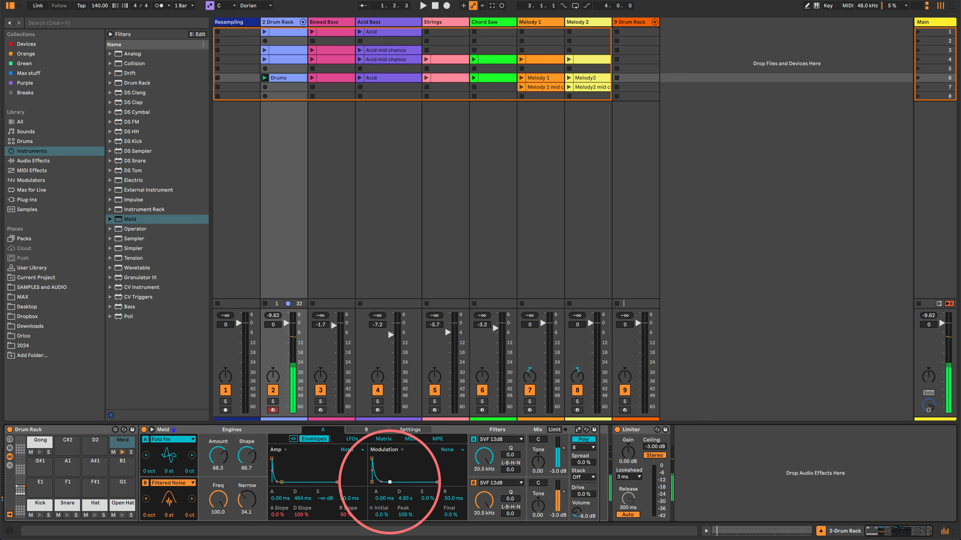
Change Meld's engine B filter to HP 12dB MS2 at 460 Hz and play the drums.
{"action": "left_click", "coordinate": [252, 483]}
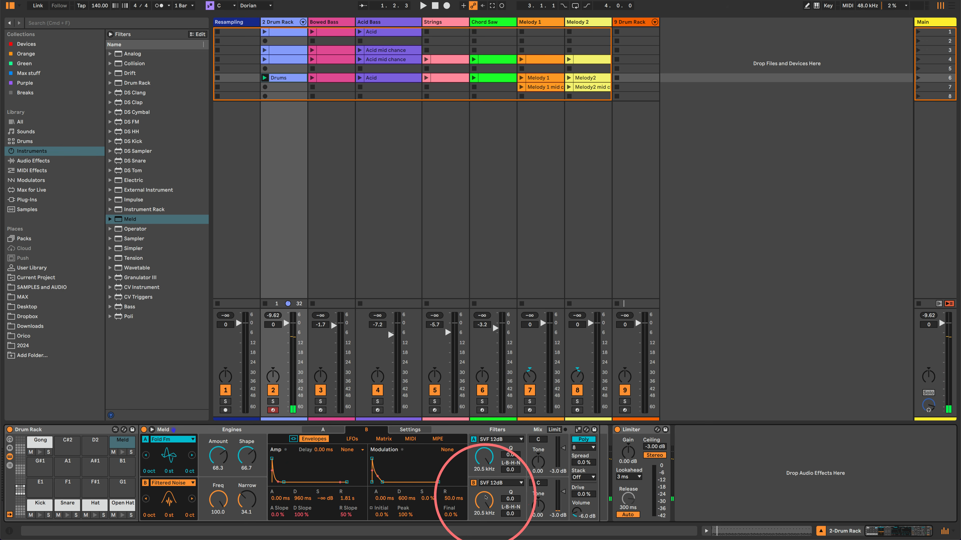
{"action": "left_click", "coordinate": [489, 484]}
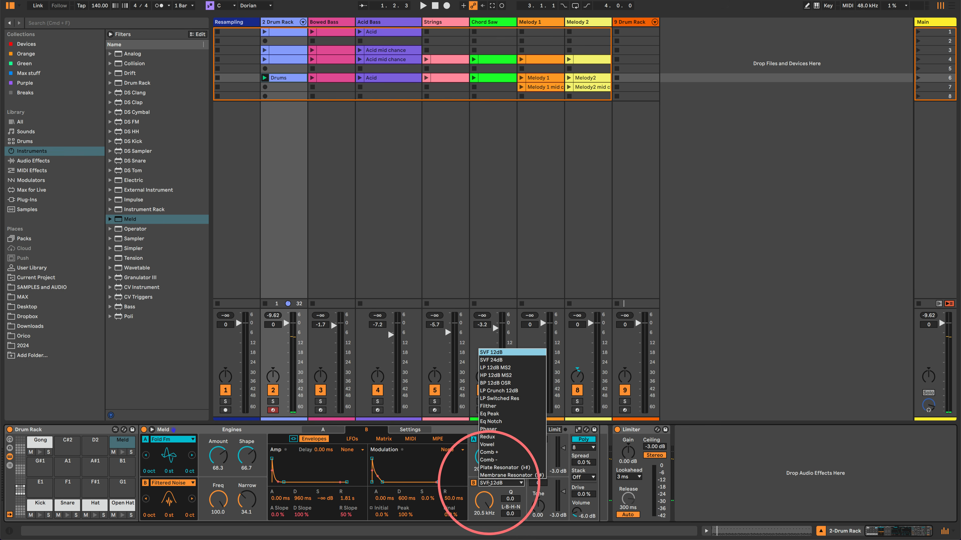
{"action": "left_click", "coordinate": [495, 375]}
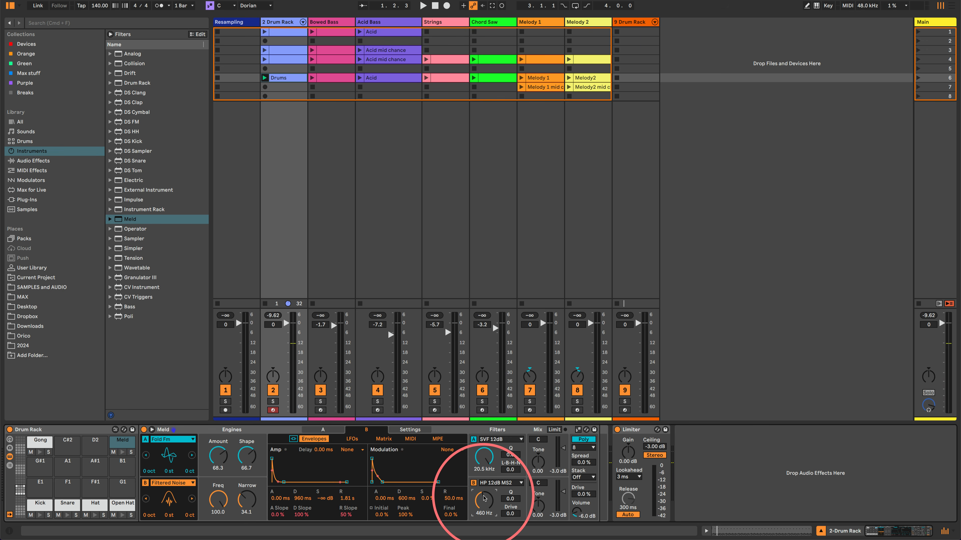
{"action": "key", "text": "space"}
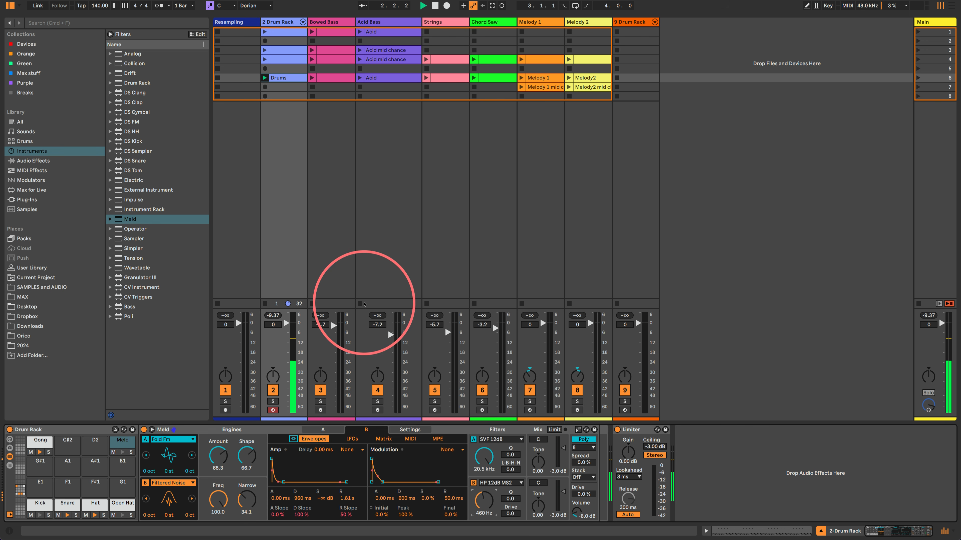
Create a one-bar clip in row 6 of the 9 Drum Rack track and fill it with sixteen 1/16 Meld notes.
{"action": "left_click", "coordinate": [632, 24]}
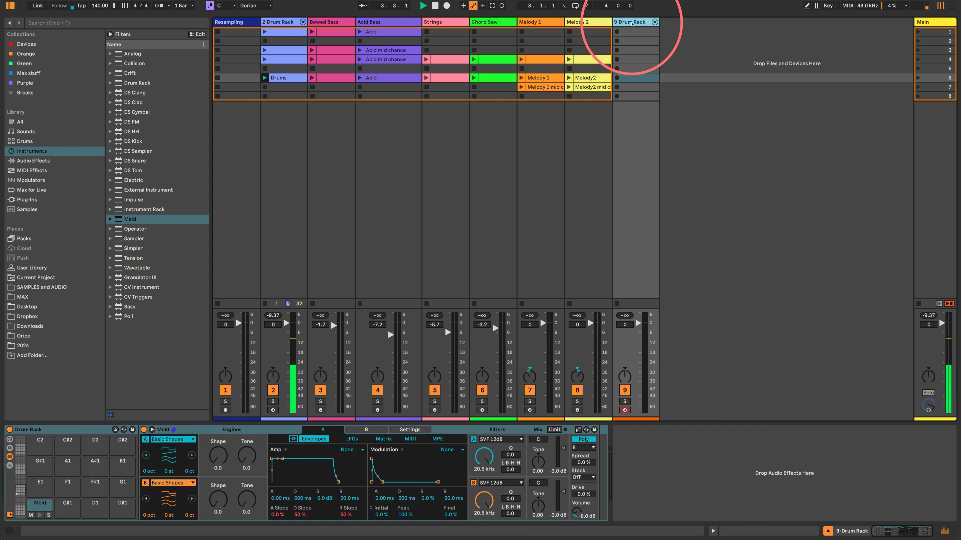
{"action": "left_click", "coordinate": [632, 25]}
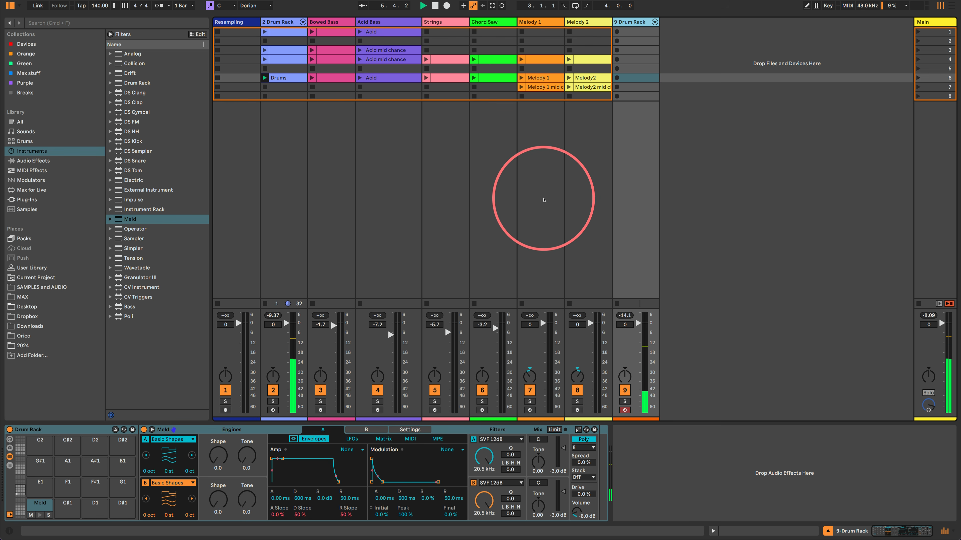
{"action": "double_click", "coordinate": [632, 78]}
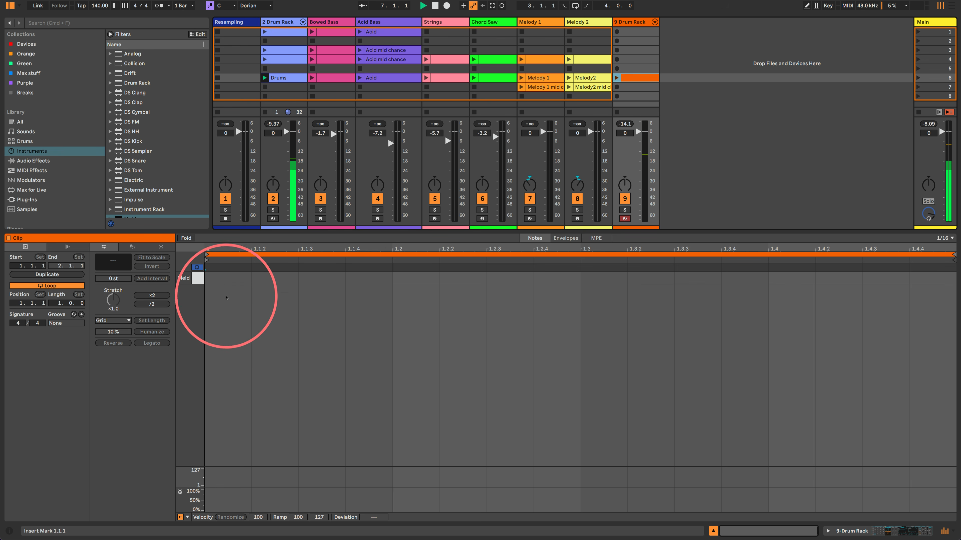
{"action": "key", "text": "b"}
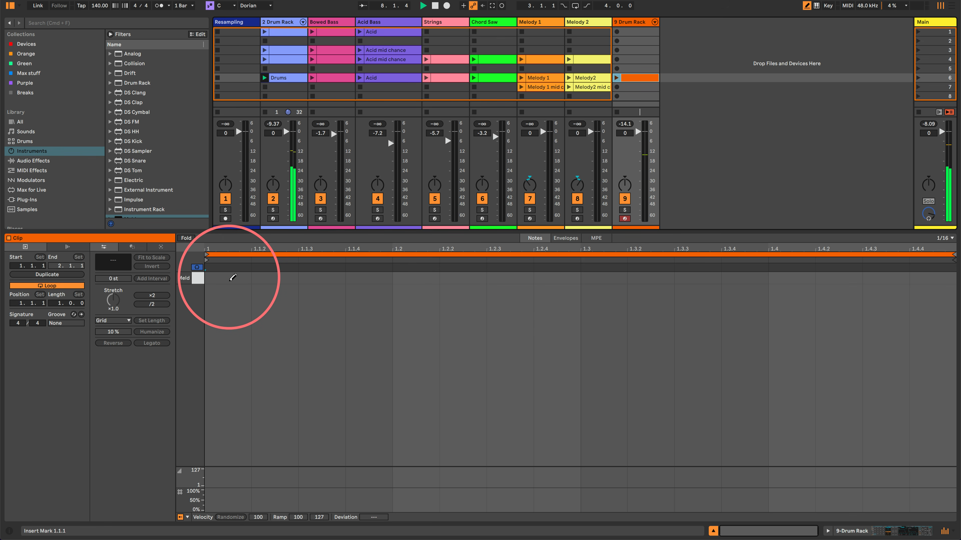
{"action": "left_click_drag", "start_coordinate": [229, 279], "coordinate": [927, 283]}
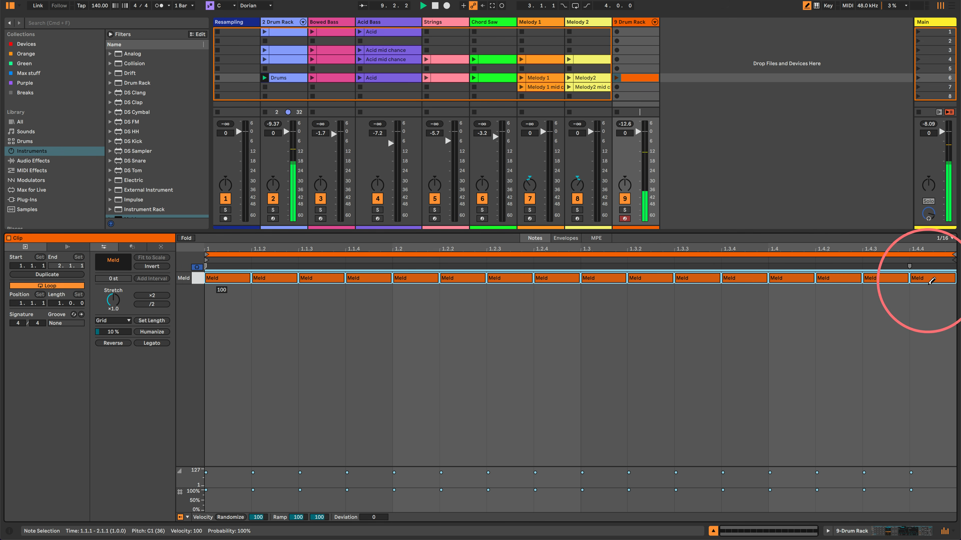
Set the chance of all Meld notes in the new clip to 44%.
{"action": "left_click", "coordinate": [194, 279]}
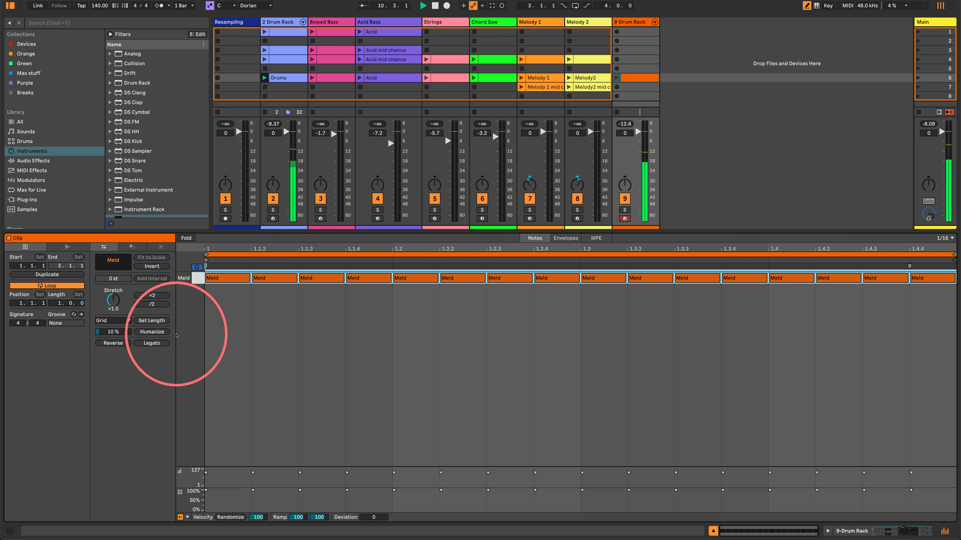
{"action": "key", "text": "b"}
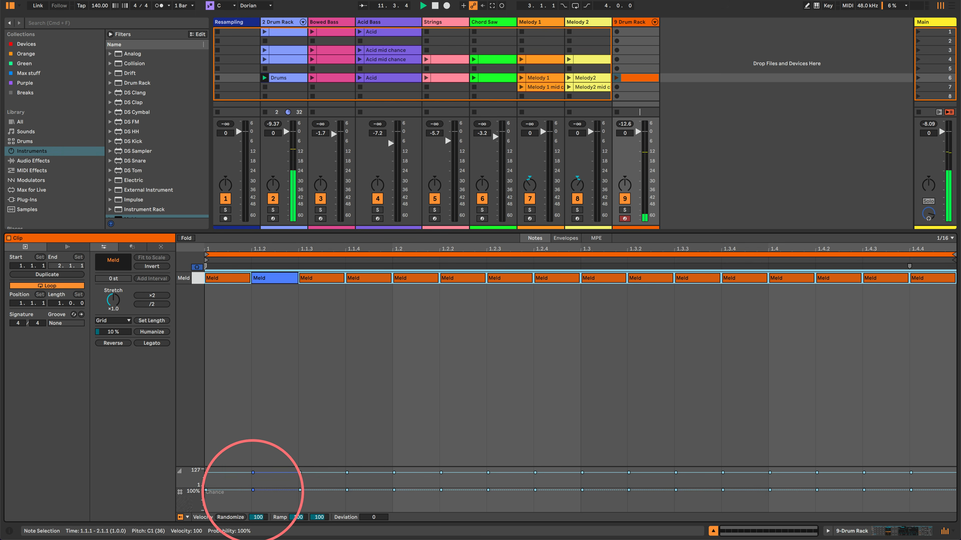
{"action": "left_click_drag", "start_coordinate": [253, 490], "coordinate": [253, 502]}
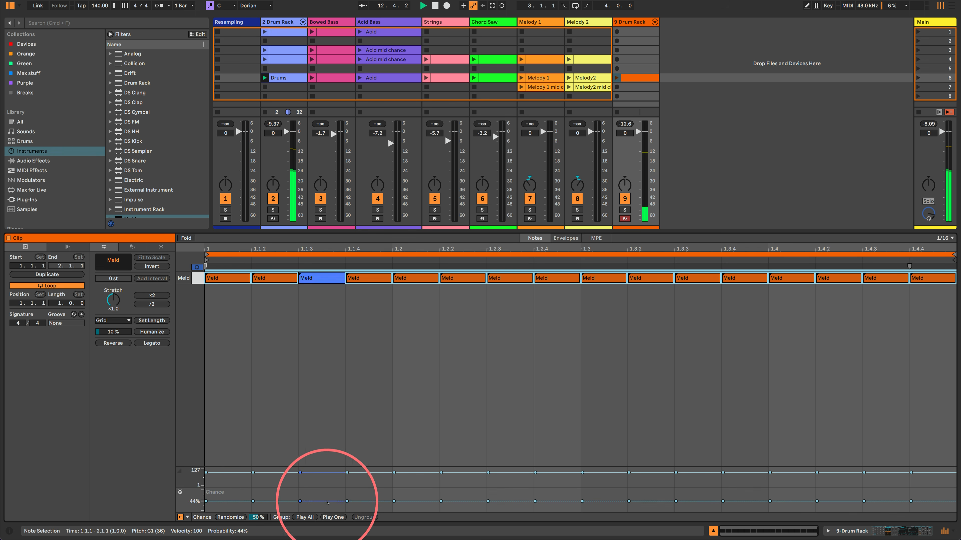
Launch the new clip on the 9 Drum Rack track and lower the 2 Drum Rack track's volume to -18.6 dB.
{"action": "left_click", "coordinate": [837, 531]}
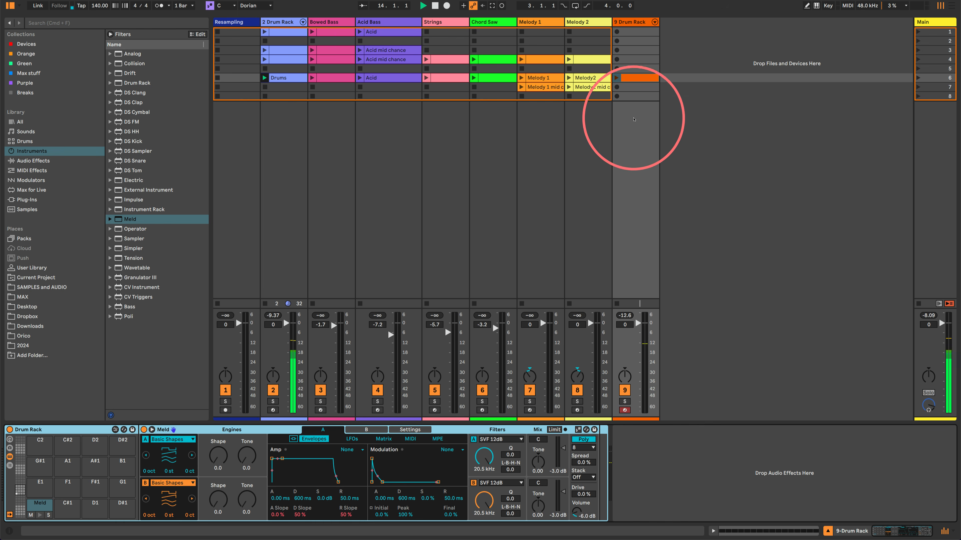
{"action": "left_click_drag", "start_coordinate": [287, 323], "coordinate": [288, 328]}
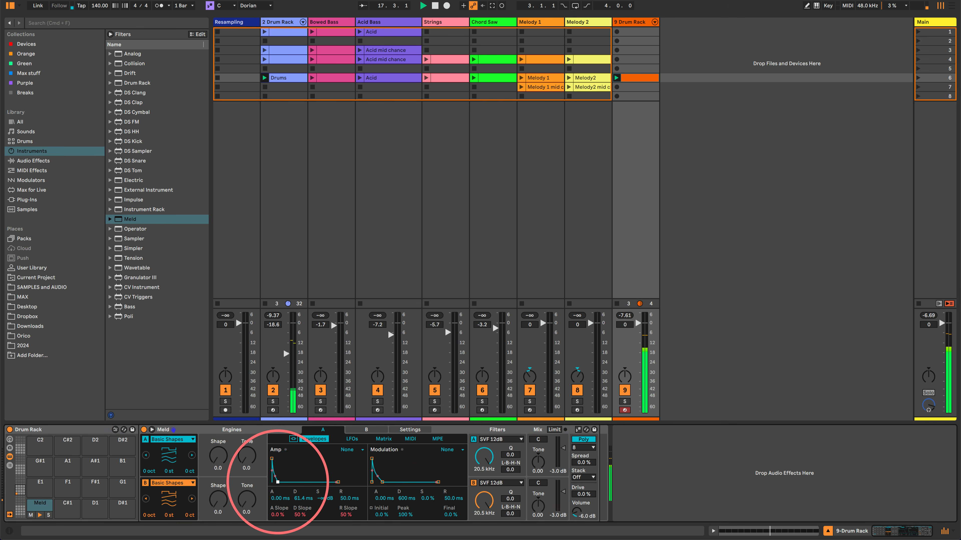
Give the new Meld's engine A amp envelope 305 ms decay, 100% decay slope and no sustain, and turn off engine B.
{"action": "left_click_drag", "start_coordinate": [282, 458], "coordinate": [282, 483]}
{"action": "left_click", "coordinate": [145, 483]}
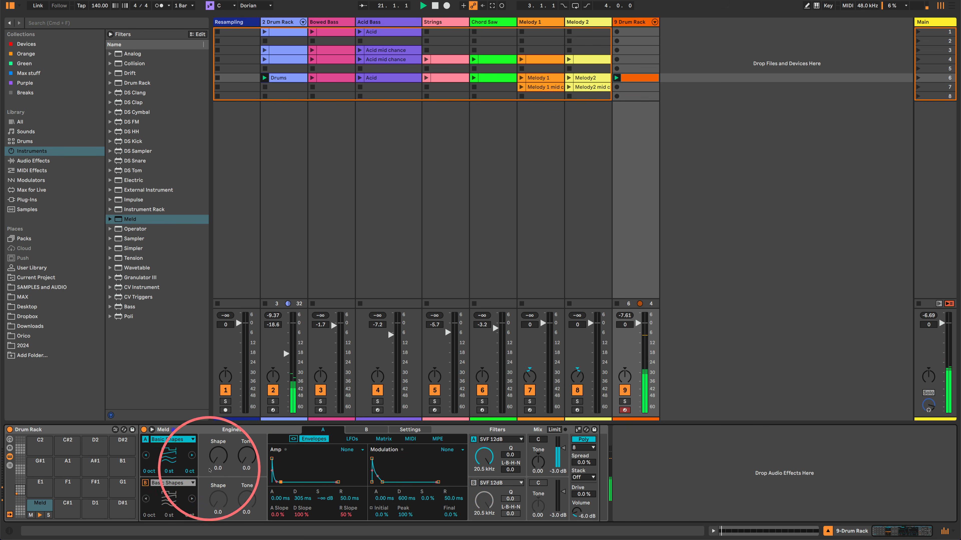
Switch the new Meld's engine A to Harmonic Fm with Amount 53.2 and Ratio 42.9.
{"action": "left_click_drag", "start_coordinate": [218, 461], "coordinate": [218, 470]}
{"action": "left_click", "coordinate": [172, 440]}
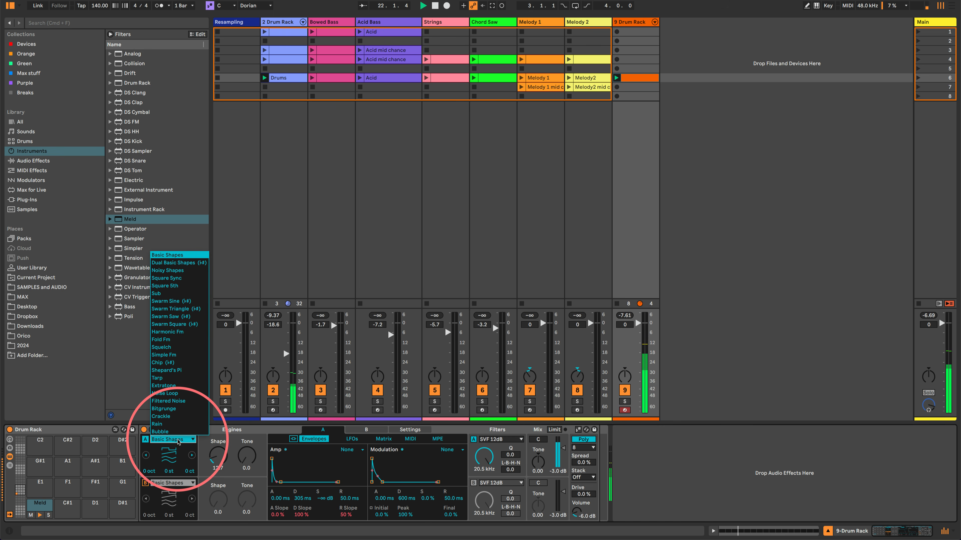
{"action": "left_click", "coordinate": [168, 332]}
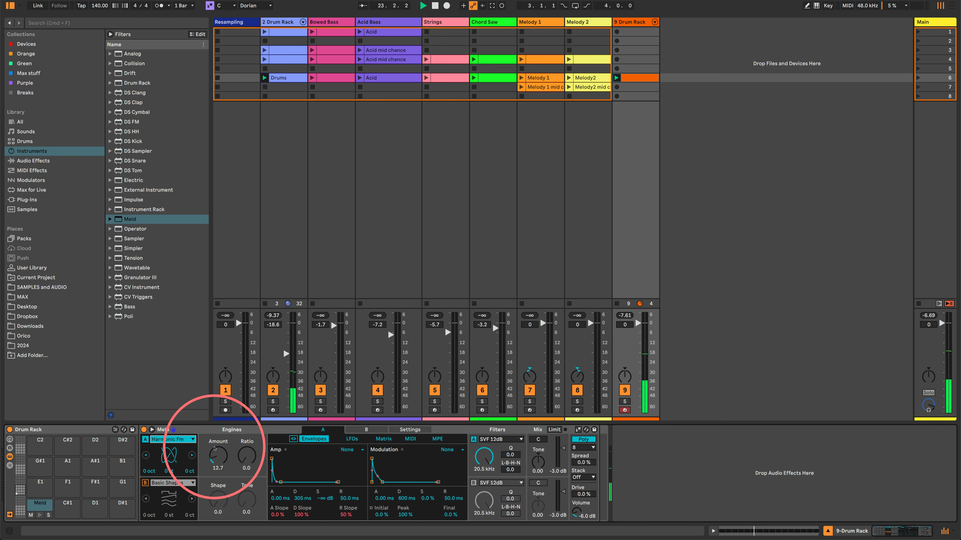
{"action": "left_click_drag", "start_coordinate": [216, 448], "coordinate": [246, 459]}
Restart playback with session recording on and record movements of Harmonic Fm's Amount and Ratio into the clip.
{"action": "key", "text": "space"}
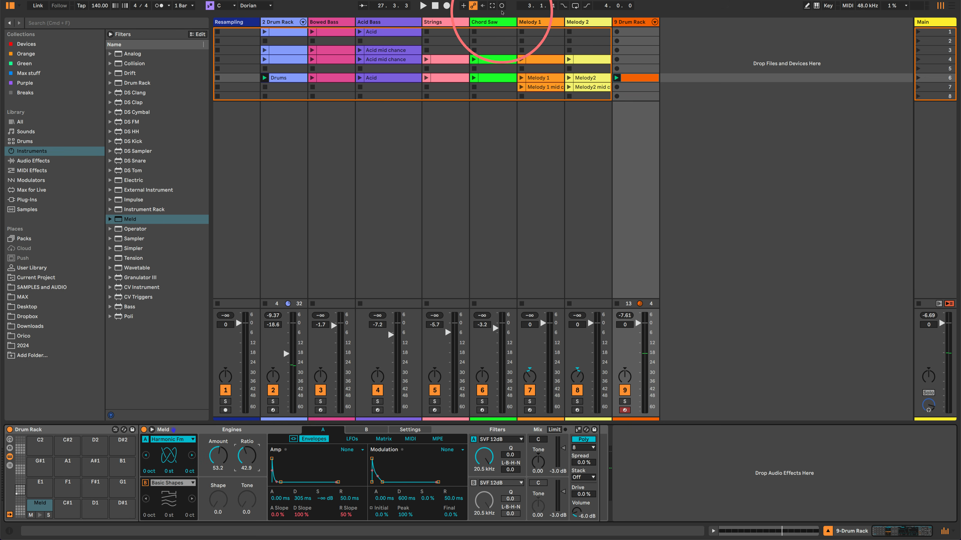
{"action": "key", "text": "space"}
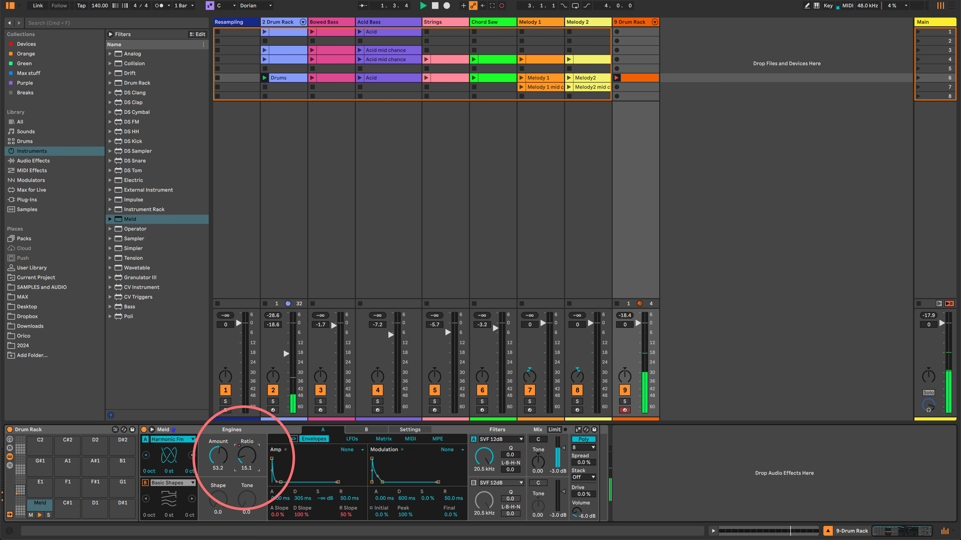
{"action": "left_click_drag", "start_coordinate": [246, 459], "coordinate": [217, 441]}
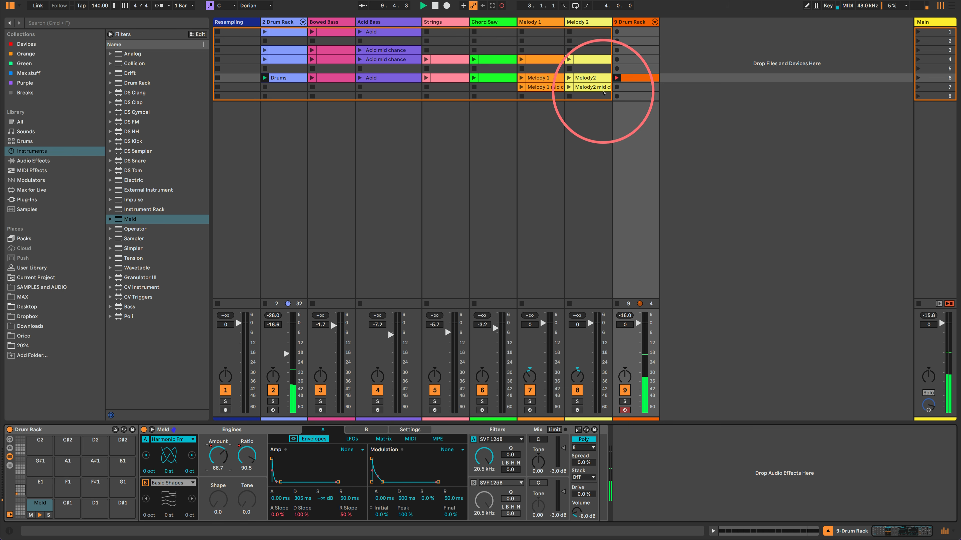
Shorten engine A's amp envelope decay to 80.7 ms while auditioning the pattern.
{"action": "key", "text": "space"}
{"action": "left_click_drag", "start_coordinate": [302, 498], "coordinate": [303, 498]}
{"action": "key", "text": "space"}
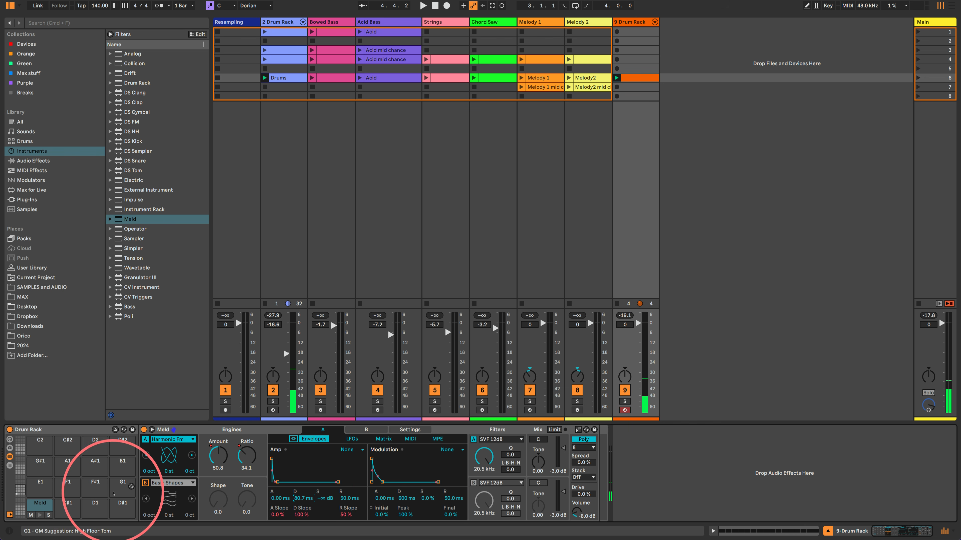
Load a new Meld onto the C#1 pad and show the Drum Rack's chain list with its receive, play and choke settings.
{"action": "left_click", "coordinate": [35, 506]}
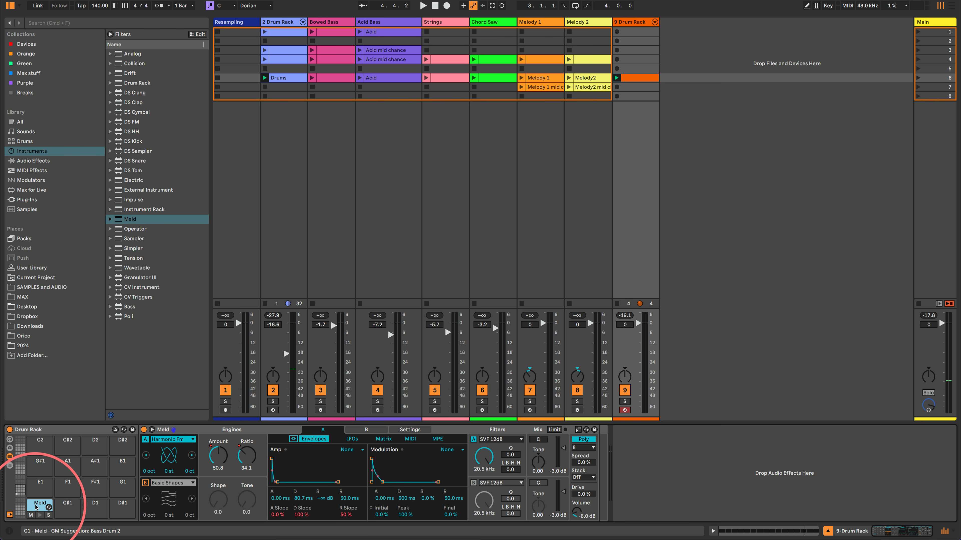
{"action": "left_click_drag", "start_coordinate": [118, 218], "coordinate": [68, 508]}
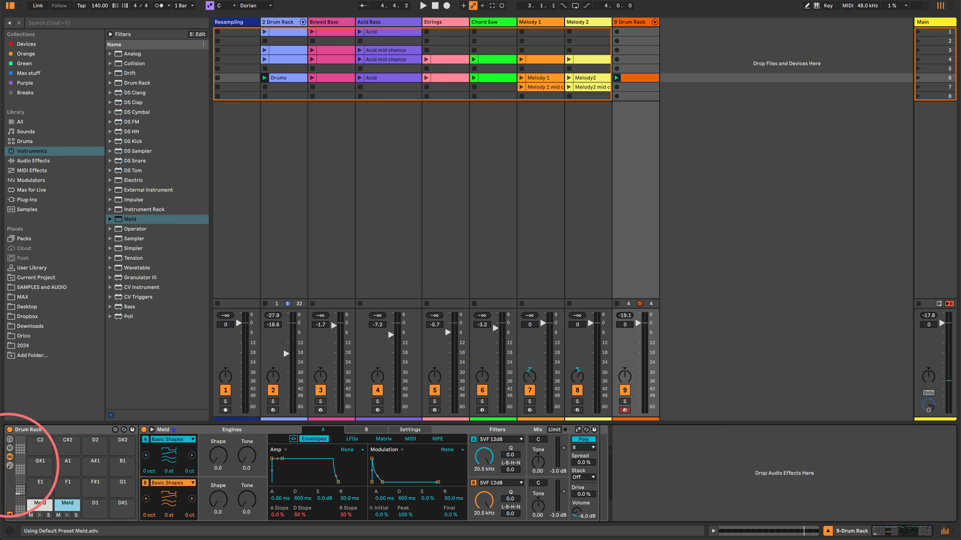
{"action": "left_click", "coordinate": [9, 466]}
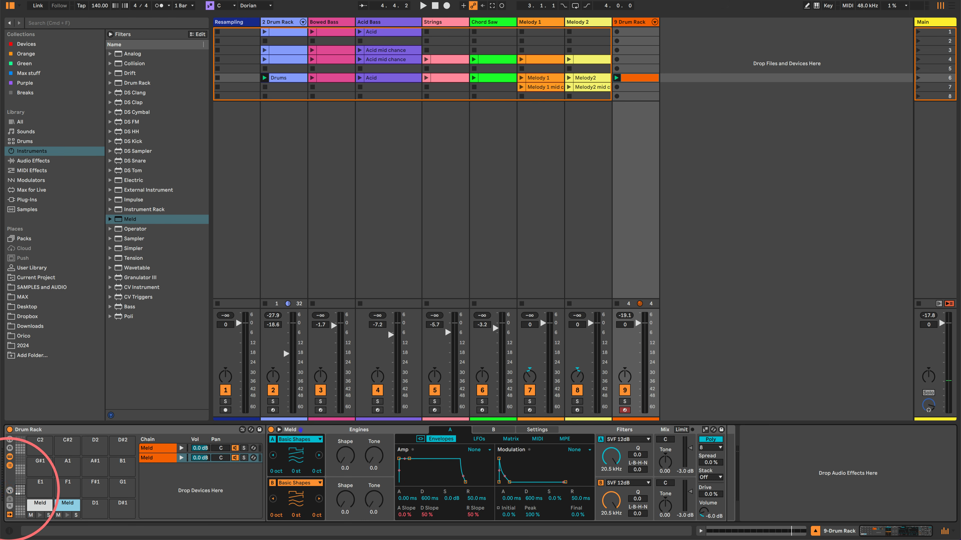
{"action": "left_click", "coordinate": [9, 491]}
Assign both Meld chains to choke group 16 and select the C#1 pad's Meld.
{"action": "left_click", "coordinate": [156, 448]}
{"action": "left_click", "coordinate": [156, 459], "text": "shift"}
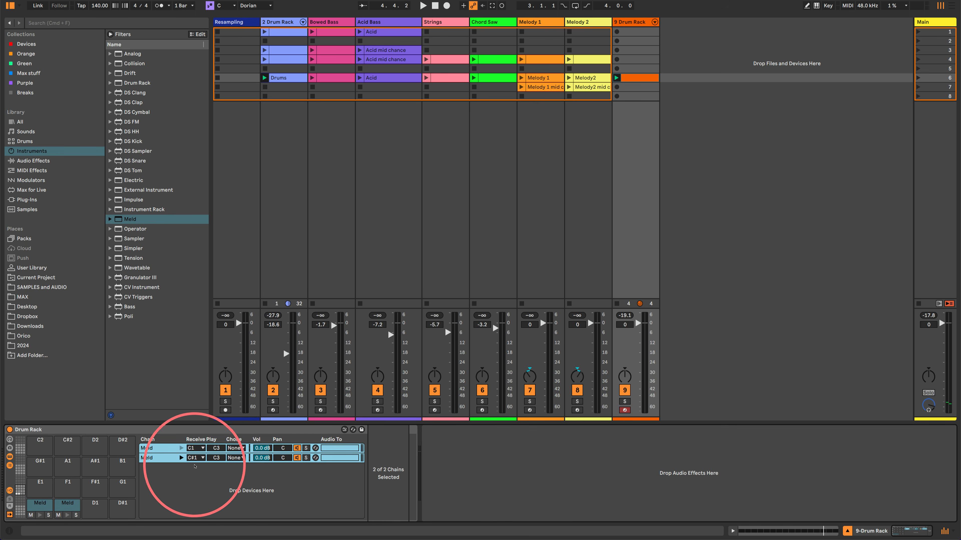
{"action": "left_click", "coordinate": [236, 458]}
{"action": "left_click", "coordinate": [234, 451]}
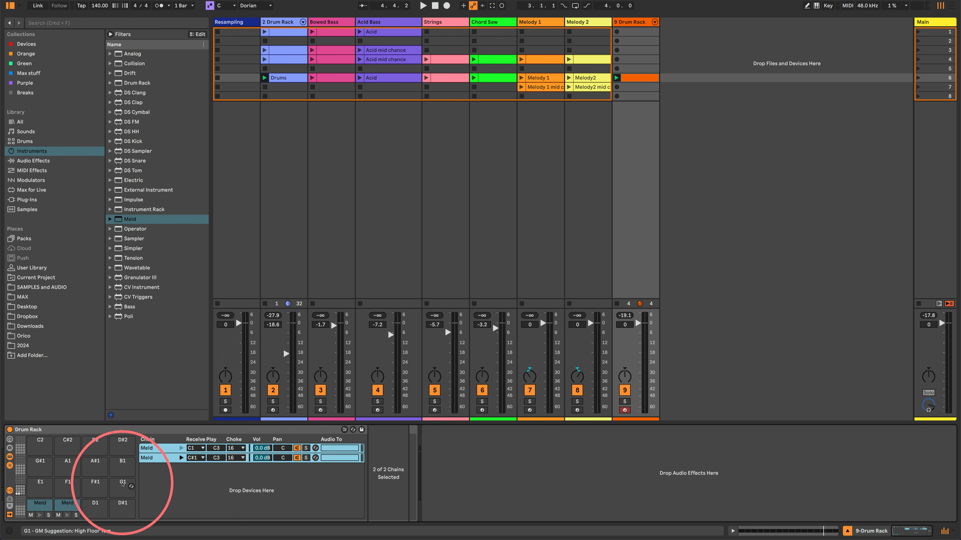
{"action": "left_click", "coordinate": [47, 503]}
{"action": "left_click", "coordinate": [66, 503]}
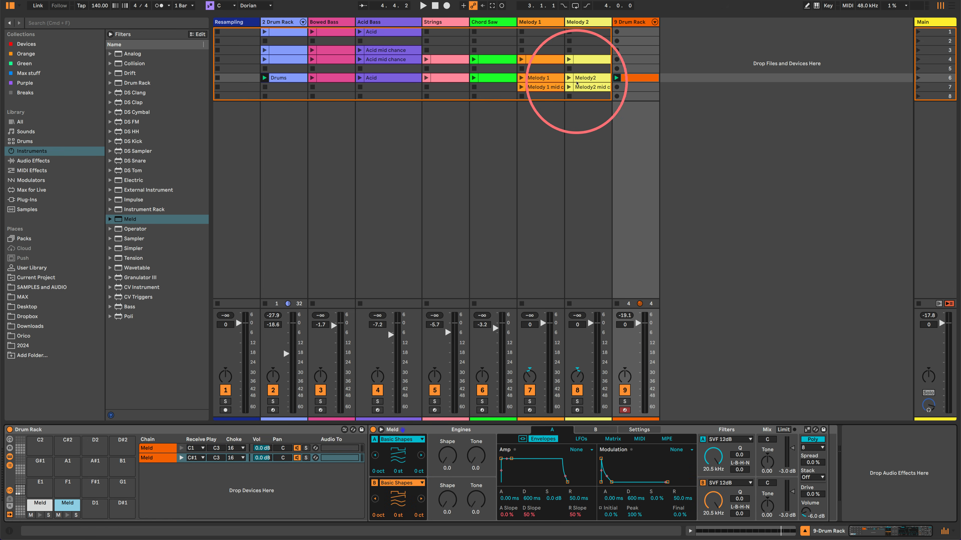
Copy the C1 row of sixteenth notes up to C#1 in the Drum Rack clip and start playback.
{"action": "double_click", "coordinate": [639, 78]}
{"action": "left_click", "coordinate": [198, 291]}
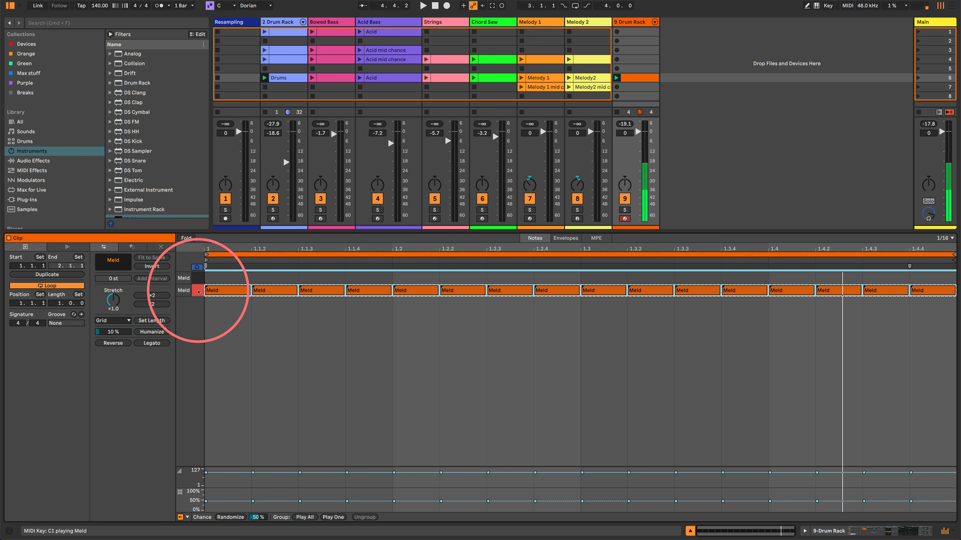
{"action": "left_click_drag", "start_coordinate": [225, 291], "coordinate": [223, 281]}
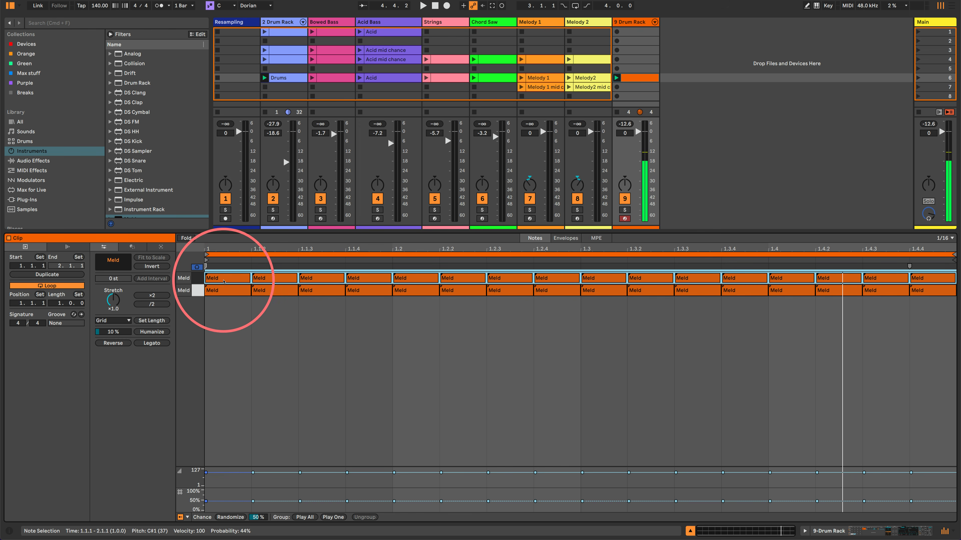
{"action": "left_click", "coordinate": [198, 277]}
{"action": "key", "text": "space"}
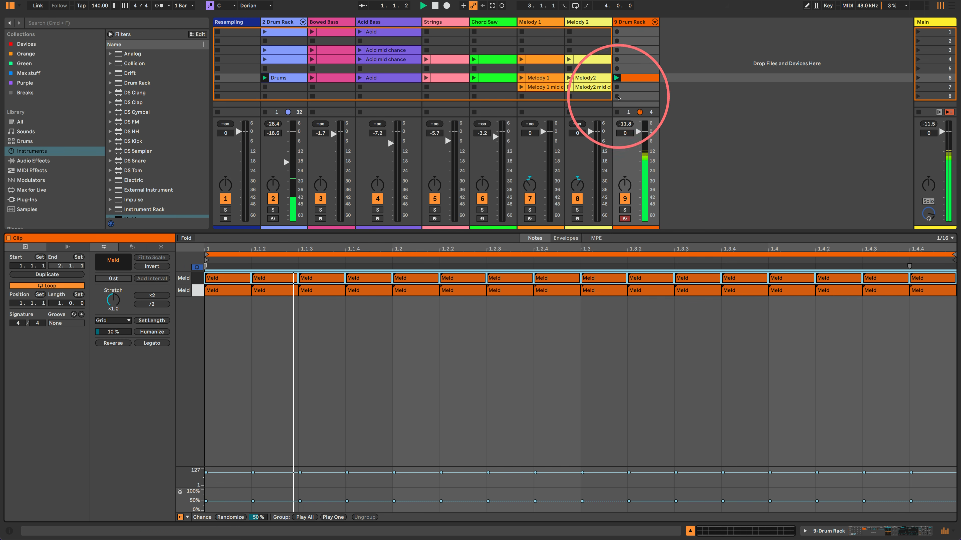
Switch the C#1 Meld's engine A to Noisy Shapes with Shape 17.5, and give its amp envelope 243 ms decay, 100% decay slope and no sustain.
{"action": "left_click", "coordinate": [828, 531]}
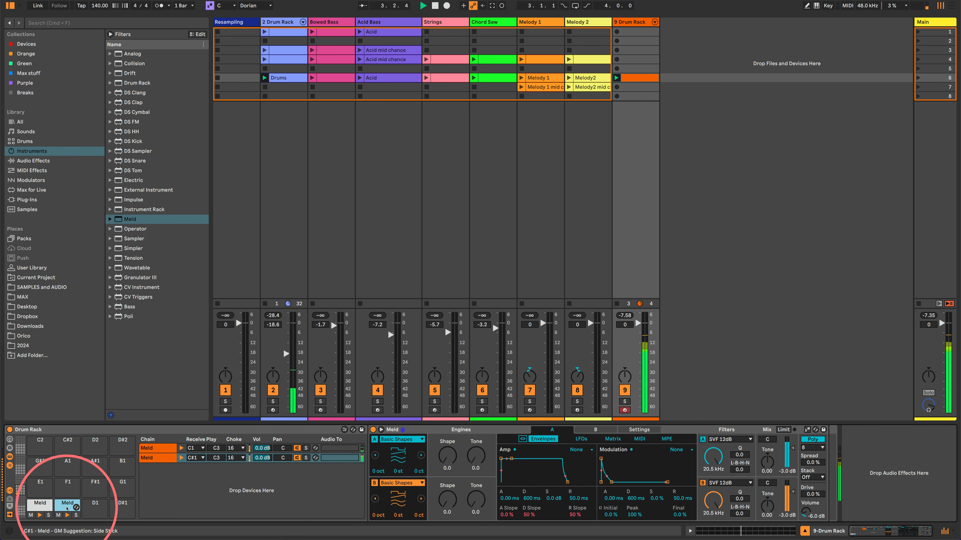
{"action": "left_click", "coordinate": [401, 439]}
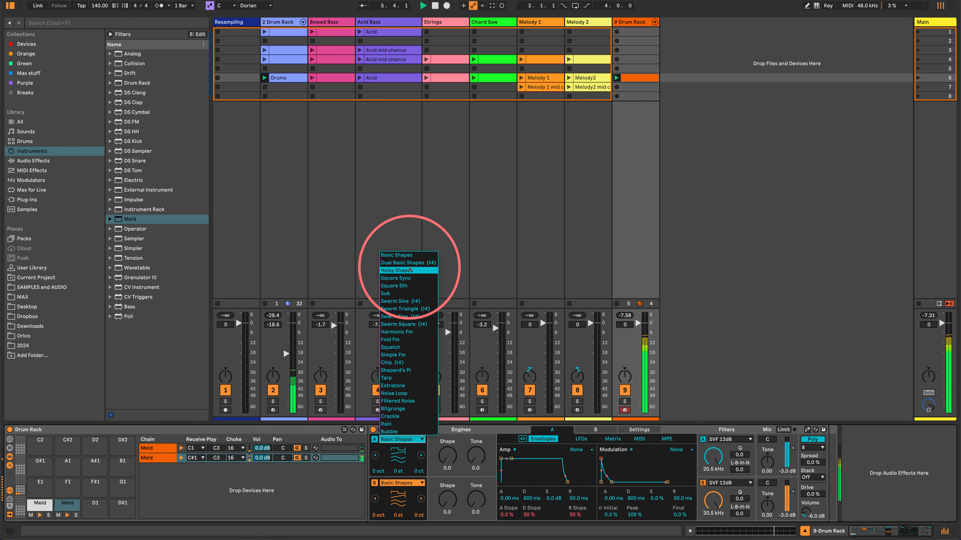
{"action": "left_click", "coordinate": [409, 270]}
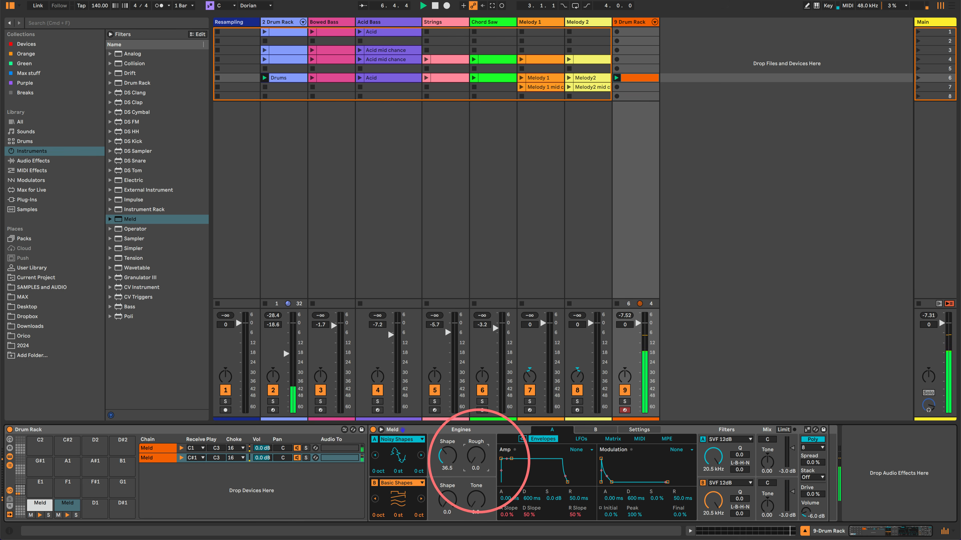
{"action": "left_click_drag", "start_coordinate": [479, 461], "coordinate": [508, 484]}
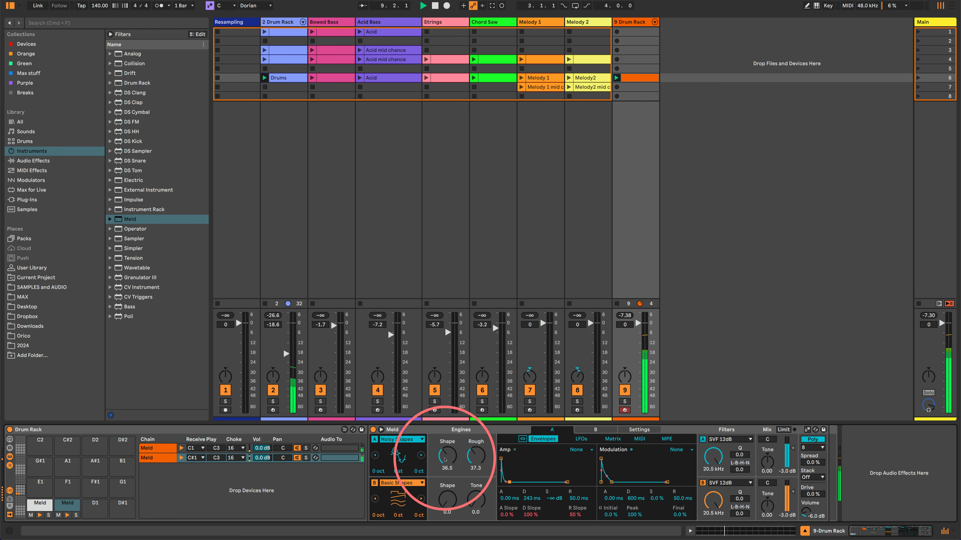
{"action": "left_click_drag", "start_coordinate": [446, 459], "coordinate": [481, 420]}
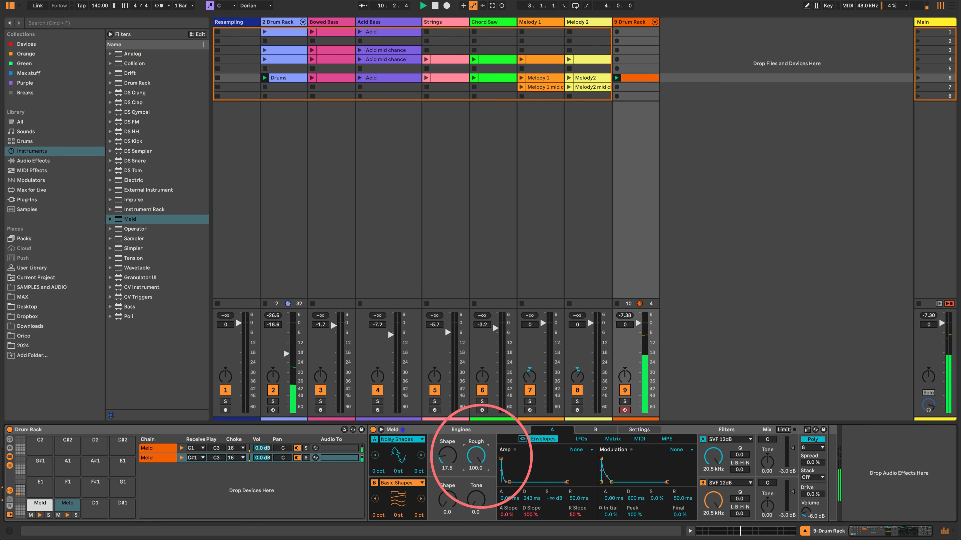
{"action": "left_click_drag", "start_coordinate": [482, 457], "coordinate": [476, 435]}
Record movements of Noisy Shapes' Shape, Rough and octave into the clip with session recording, and stop playback.
{"action": "left_click", "coordinate": [502, 5]}
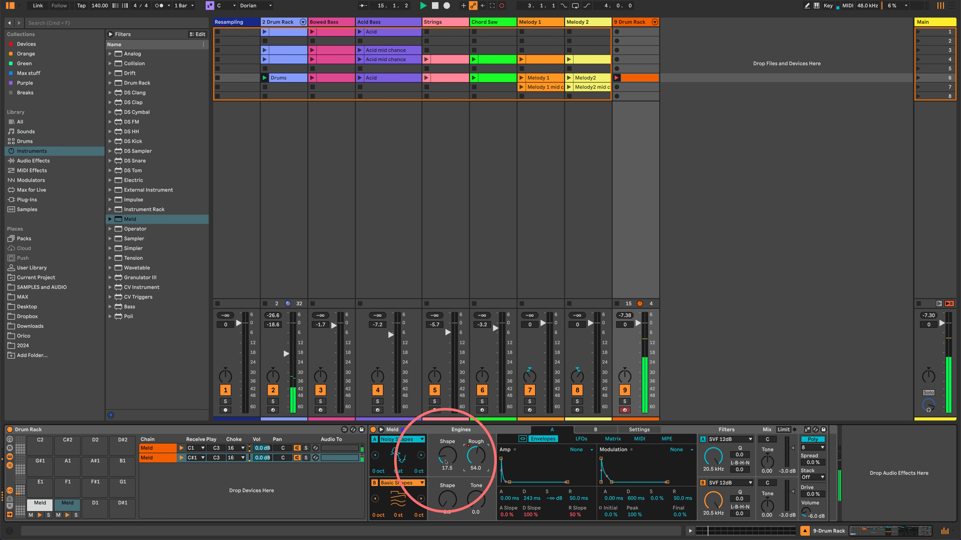
{"action": "left_click_drag", "start_coordinate": [446, 462], "coordinate": [446, 460]}
{"action": "left_click_drag", "start_coordinate": [380, 473], "coordinate": [381, 471]}
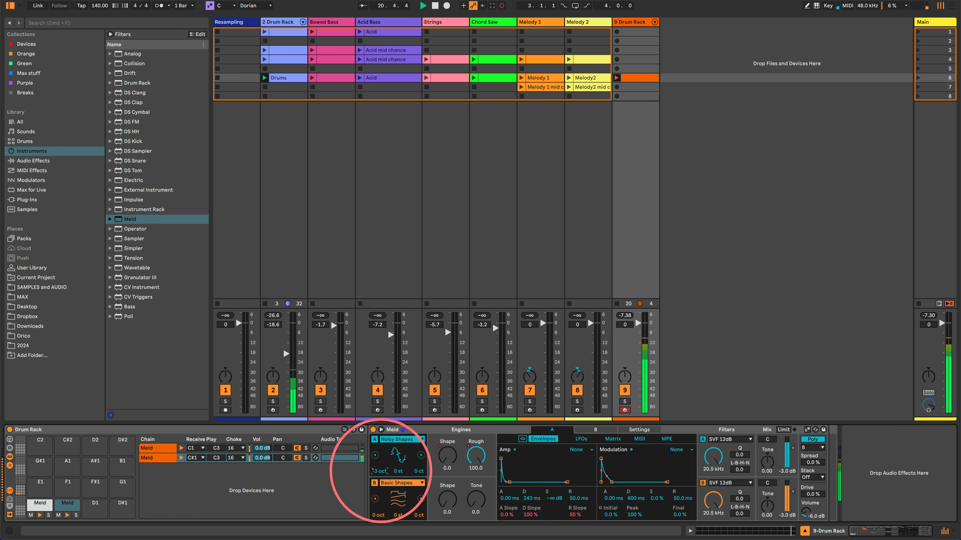
{"action": "key", "text": "space"}
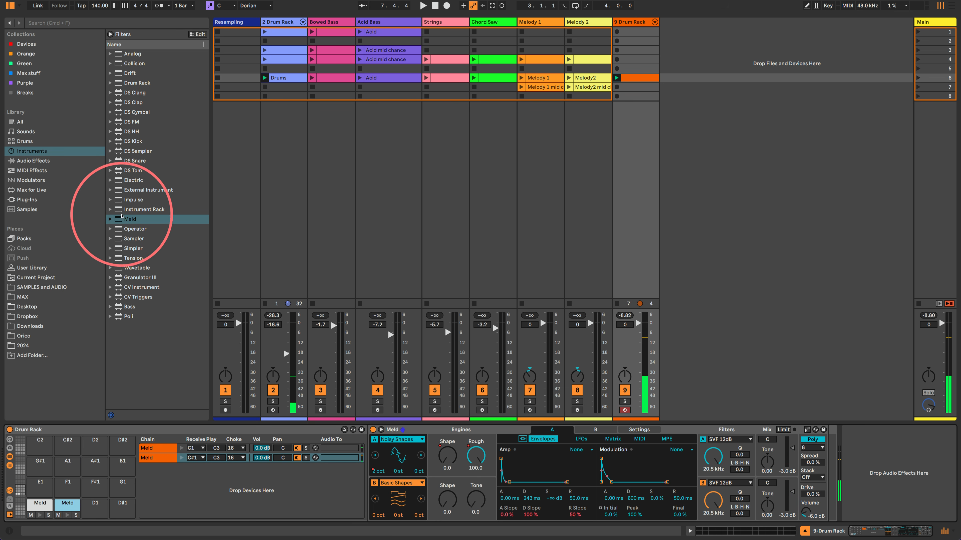
Load a third Meld onto the D1 pad and assign its chain to choke group 16.
{"action": "left_click_drag", "start_coordinate": [130, 220], "coordinate": [95, 509]}
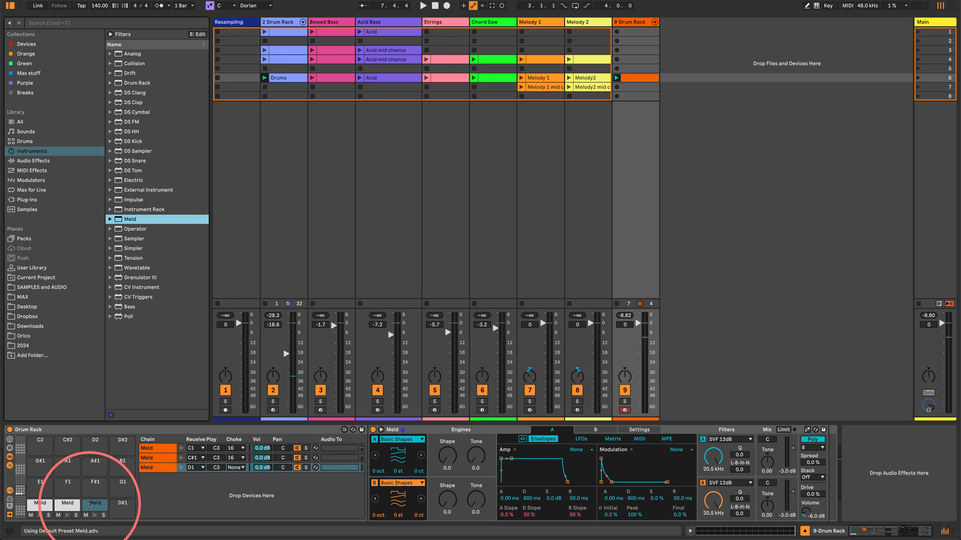
{"action": "left_click", "coordinate": [235, 467]}
{"action": "left_click", "coordinate": [234, 460]}
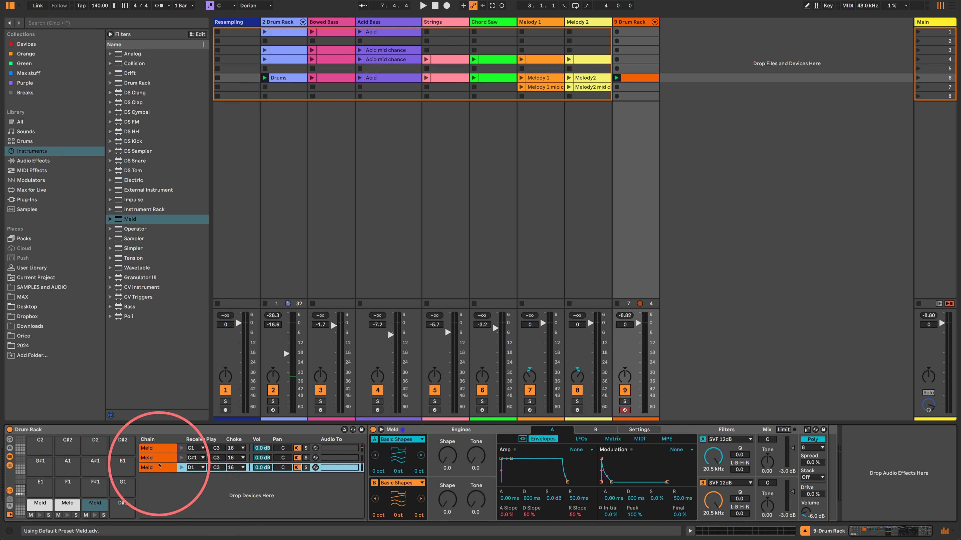
Copy the C#1 row of notes up to D1 in the Drum Rack clip and start playback.
{"action": "double_click", "coordinate": [635, 77]}
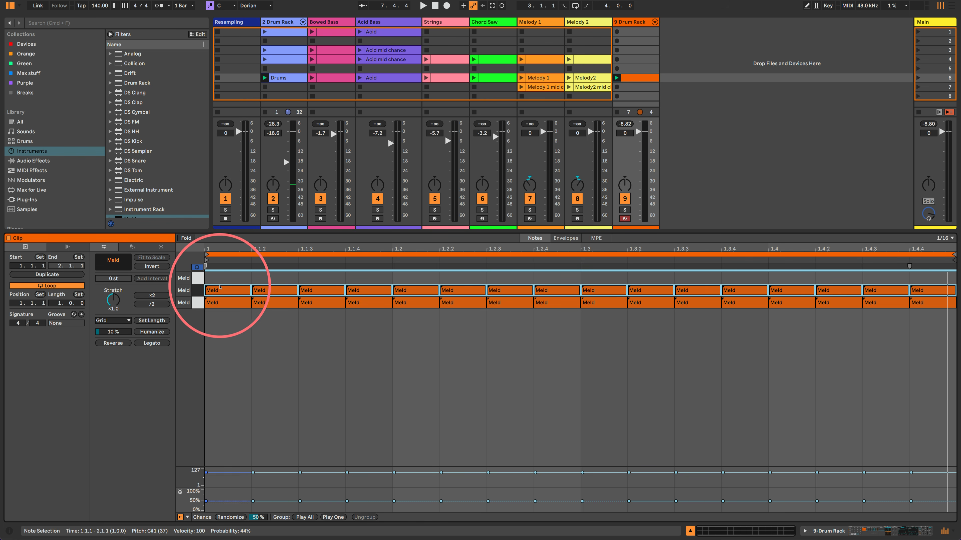
{"action": "left_click", "coordinate": [212, 291]}
{"action": "left_click", "coordinate": [197, 291]}
{"action": "left_click_drag", "start_coordinate": [216, 290], "coordinate": [216, 279]}
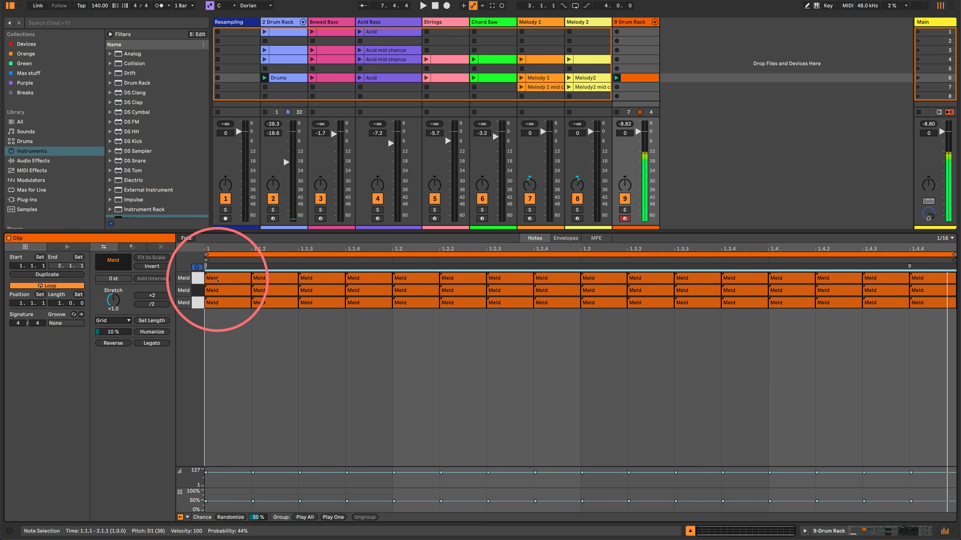
{"action": "key", "text": "space"}
Solo the D1 chain, switch its Meld's engine A to Rain after trying Crackle, and turn off engine B.
{"action": "left_click", "coordinate": [819, 523]}
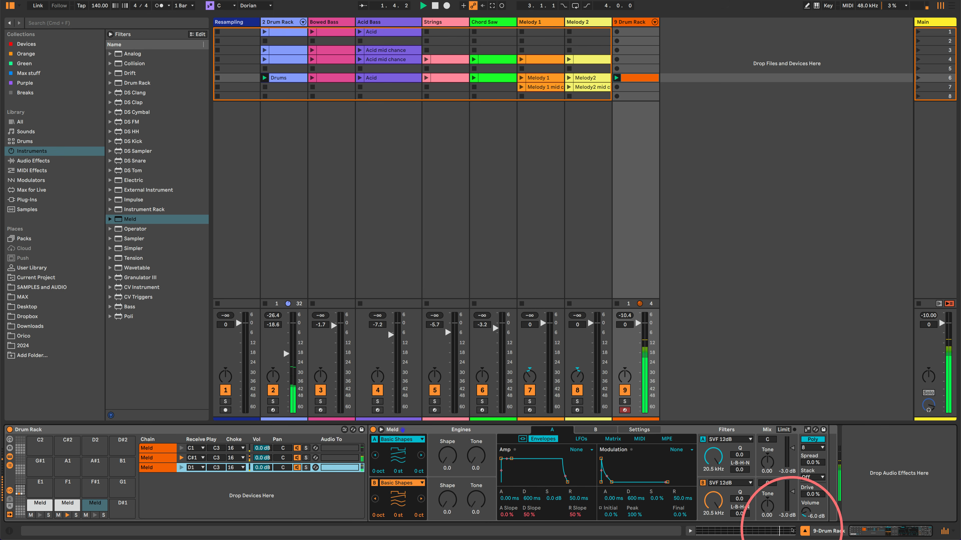
{"action": "left_click", "coordinate": [306, 468]}
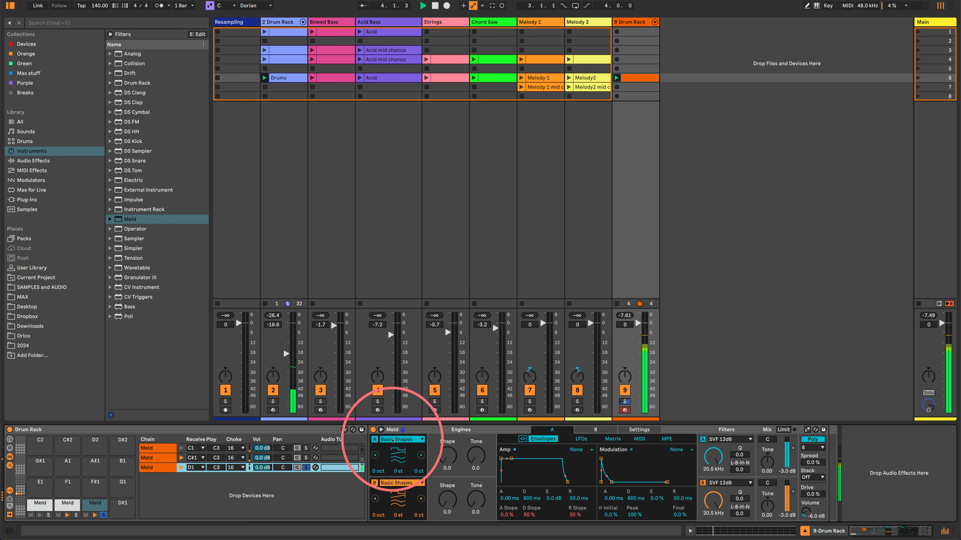
{"action": "left_click", "coordinate": [397, 439]}
{"action": "left_click", "coordinate": [383, 421]}
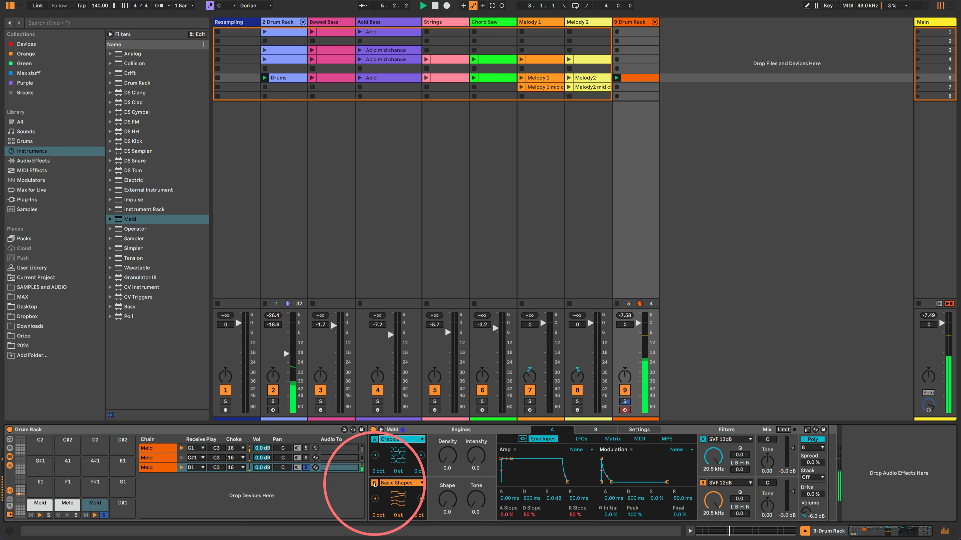
{"action": "left_click", "coordinate": [397, 439]}
{"action": "left_click", "coordinate": [396, 426]}
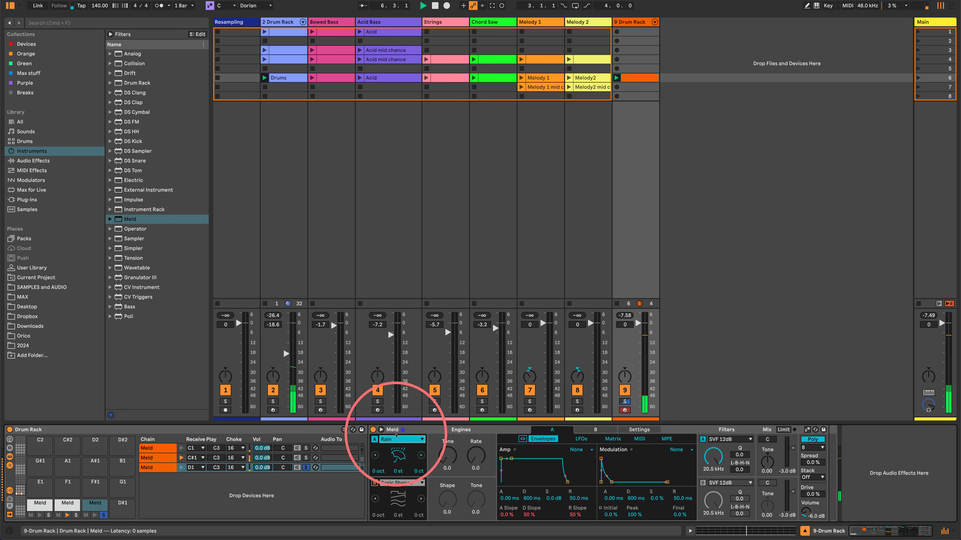
Set Rain's Tone to 78.6 and Rate to 64.3.
{"action": "left_click", "coordinate": [396, 440]}
{"action": "left_click", "coordinate": [450, 458]}
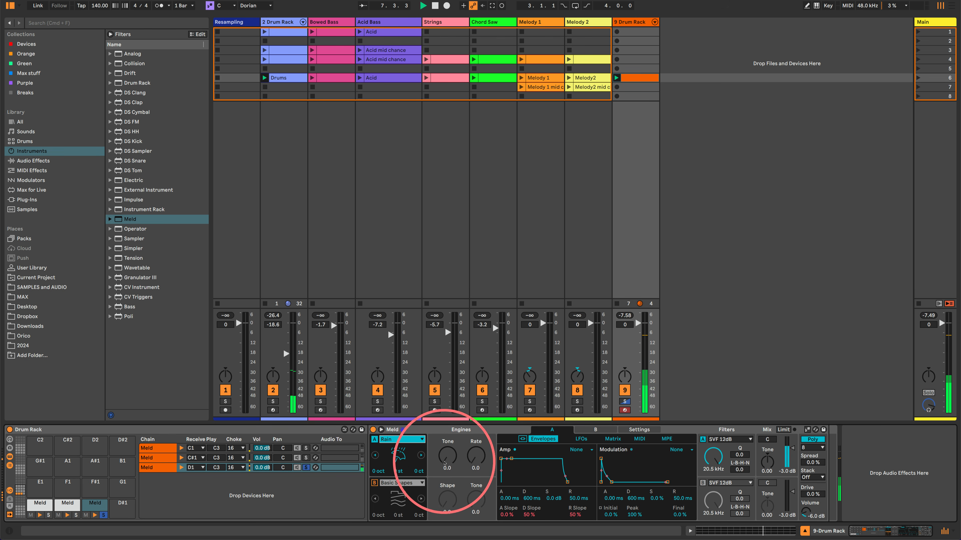
{"action": "left_click_drag", "start_coordinate": [447, 455], "coordinate": [446, 413]}
{"action": "mouse_move", "coordinate": [478, 456]}
{"action": "left_mouse_down"}
{"action": "mouse_move", "coordinate": [478, 403]}
{"action": "mouse_move", "coordinate": [478, 476]}
{"action": "mouse_move", "coordinate": [470, 449]}
{"action": "left_mouse_up"}
Restart playback with session recording on and record movements of Rain's Tone, Rate and octave into the clip.
{"action": "left_click", "coordinate": [502, 5]}
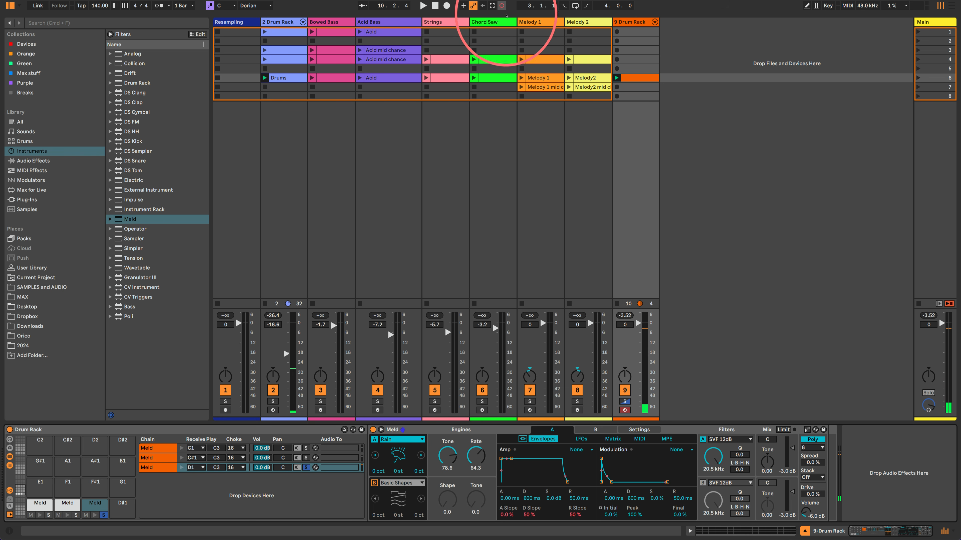
{"action": "key", "text": "space"}
{"action": "left_click_drag", "start_coordinate": [475, 459], "coordinate": [445, 448]}
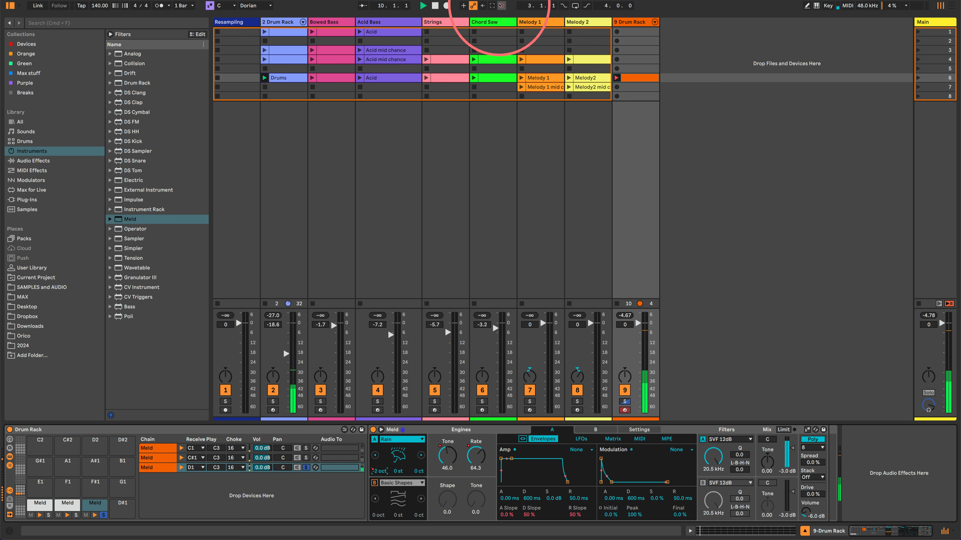
Lengthen engine A's amp envelope decay to 2.34 s and switch filter A to Vowel with frequency 10.0 kHz, Q 23.4 and Morph 33.6.
{"action": "left_click_drag", "start_coordinate": [511, 458], "coordinate": [516, 483]}
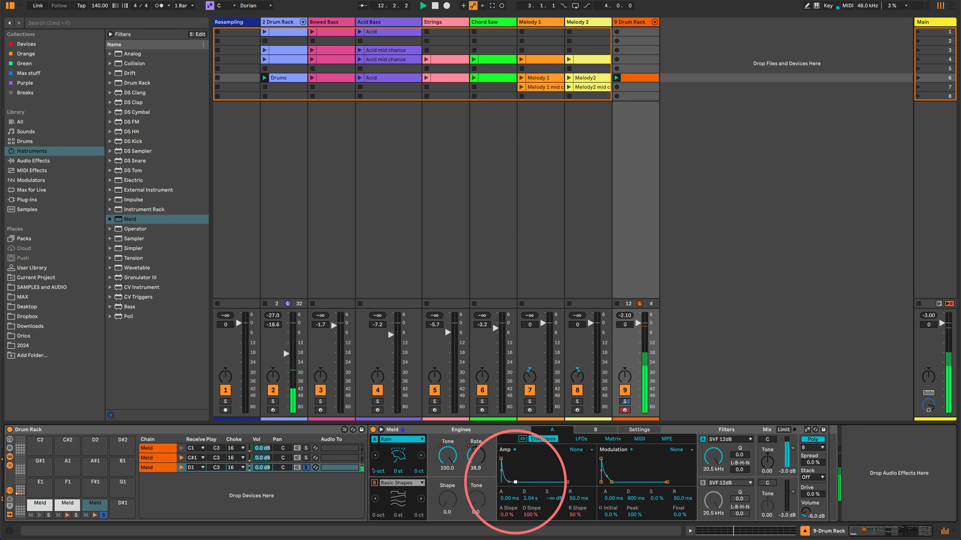
{"action": "left_click", "coordinate": [732, 440]}
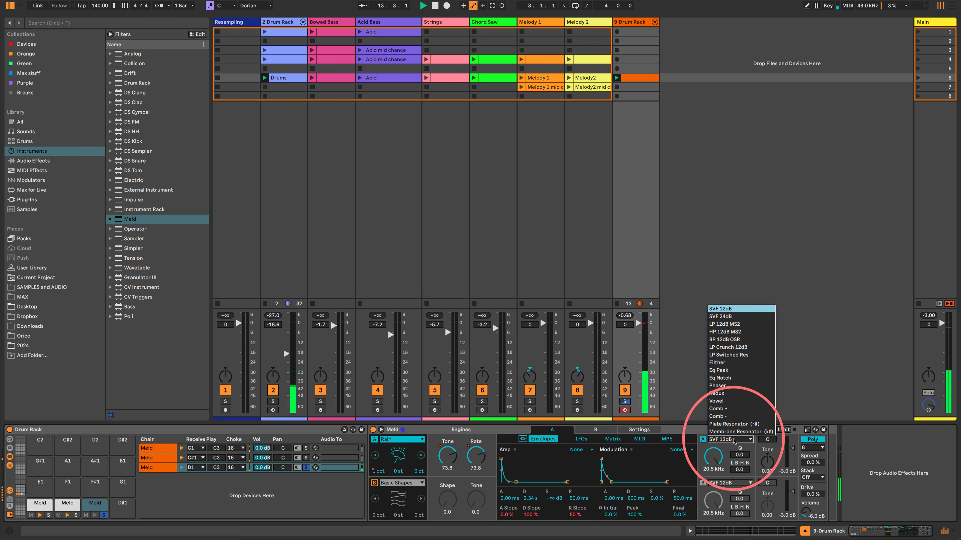
{"action": "left_click", "coordinate": [728, 401]}
{"action": "left_click_drag", "start_coordinate": [738, 470], "coordinate": [714, 454]}
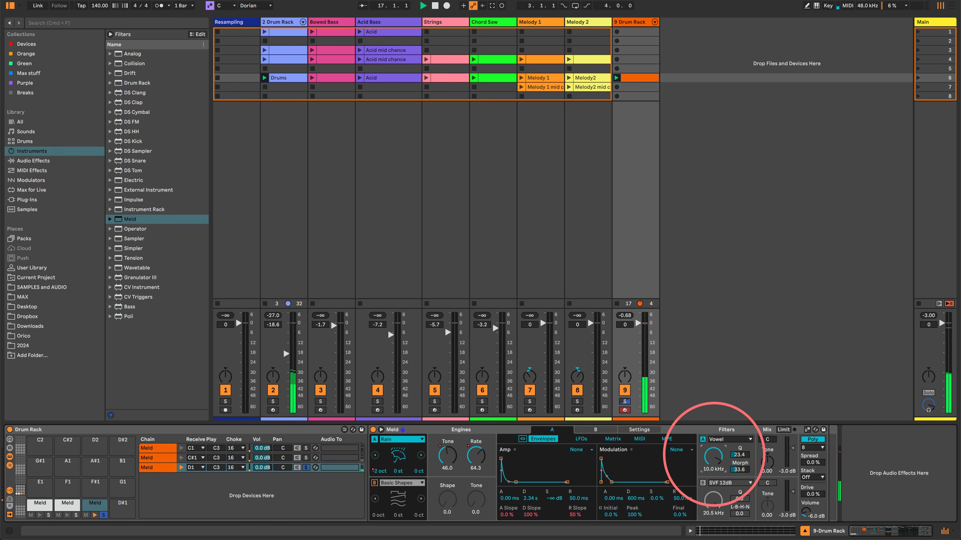
Record movements of the Vowel filter's frequency, Q and Morph into the clip, and unsolo the D1 chain.
{"action": "key", "text": "shift+super+F9"}
{"action": "left_click", "coordinate": [838, 532]}
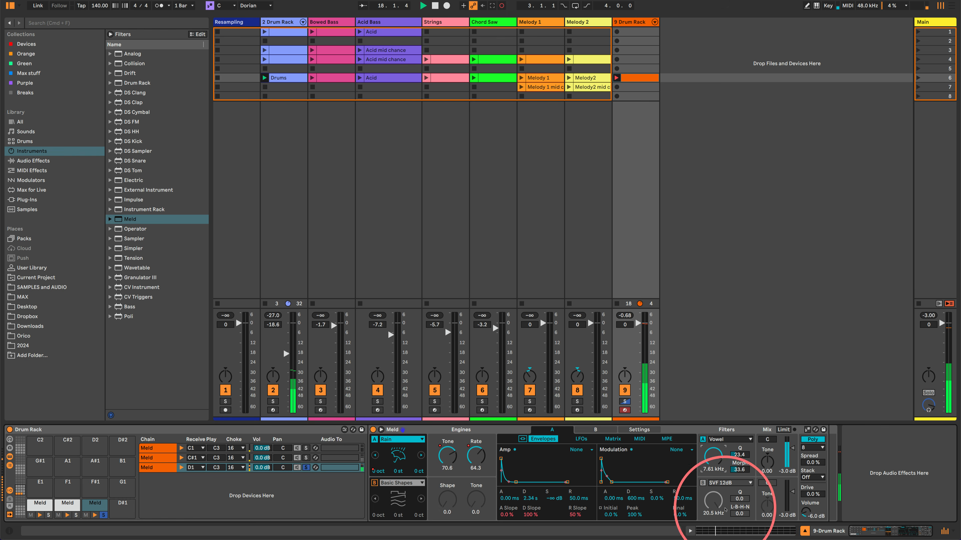
{"action": "mouse_move", "coordinate": [714, 456]}
{"action": "left_mouse_down"}
{"action": "mouse_move", "coordinate": [713, 469]}
{"action": "mouse_move", "coordinate": [714, 456]}
{"action": "left_mouse_up"}
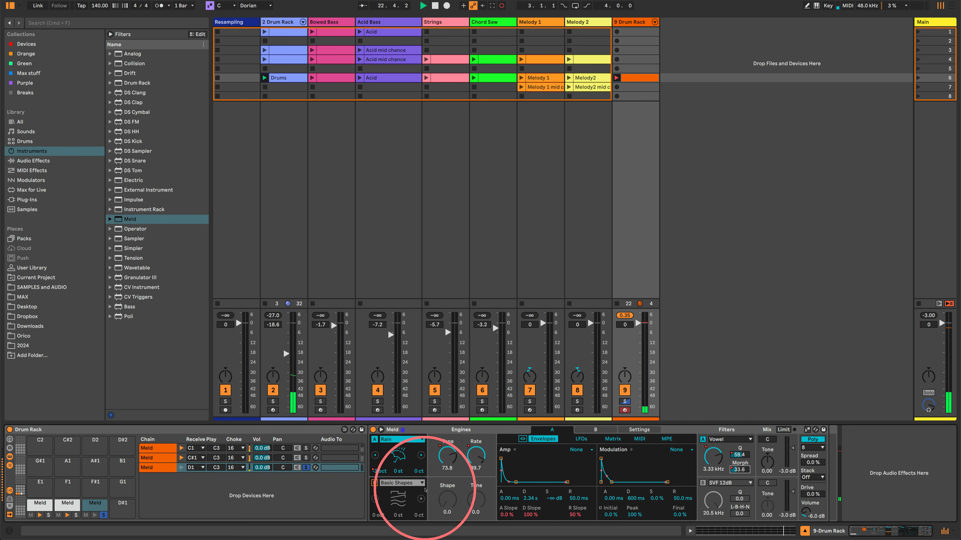
{"action": "left_click", "coordinate": [306, 468]}
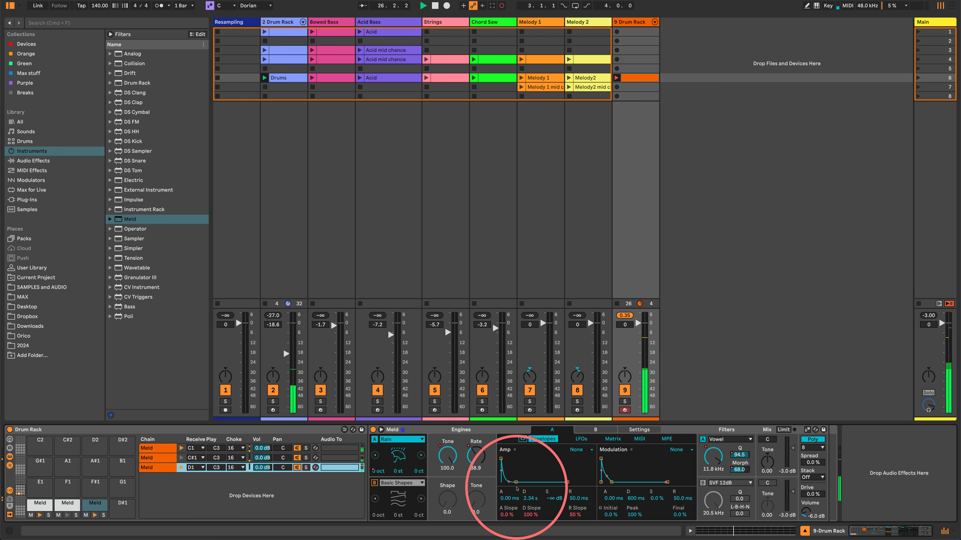
{"action": "left_click_drag", "start_coordinate": [516, 482], "coordinate": [511, 482]}
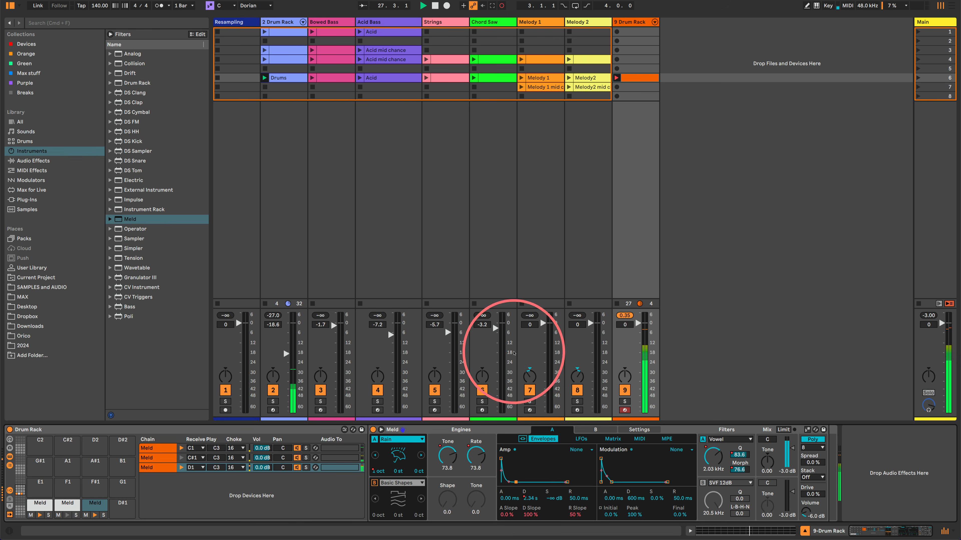
Delete the automation on the D1 Meld's engine A amp envelope decay and set the decay to 252 ms.
{"action": "right_click", "coordinate": [529, 499]}
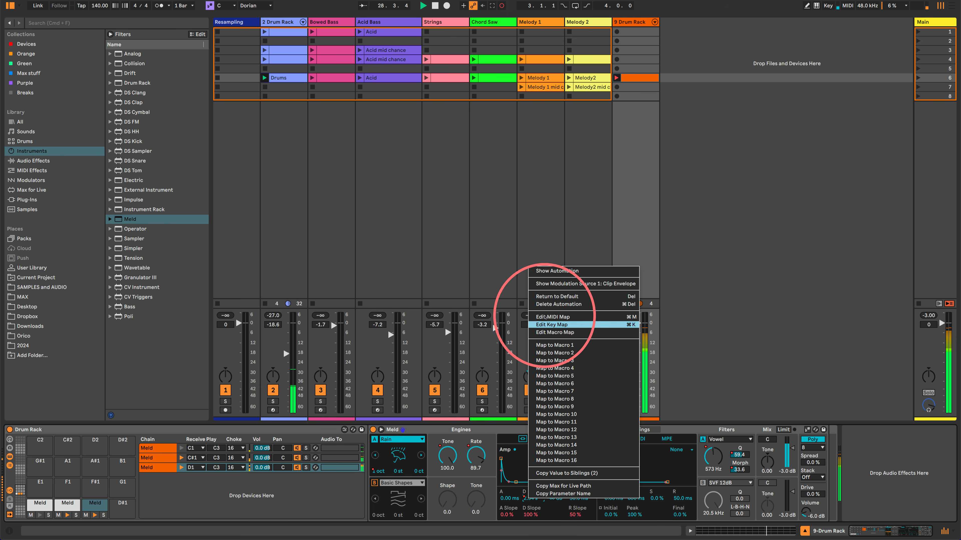
{"action": "left_click", "coordinate": [547, 305]}
{"action": "left_click_drag", "start_coordinate": [531, 499], "coordinate": [530, 501]}
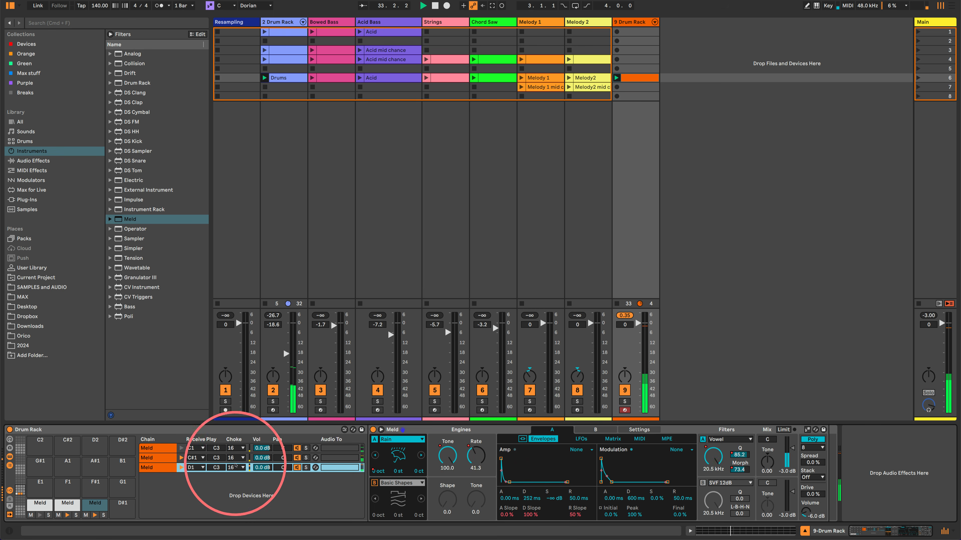
Solo the D1 chain to switch its Meld's engine A to Bitgrunge, and raise track 2's volume to -7.2 dB.
{"action": "left_click", "coordinate": [306, 468]}
{"action": "left_click", "coordinate": [399, 440]}
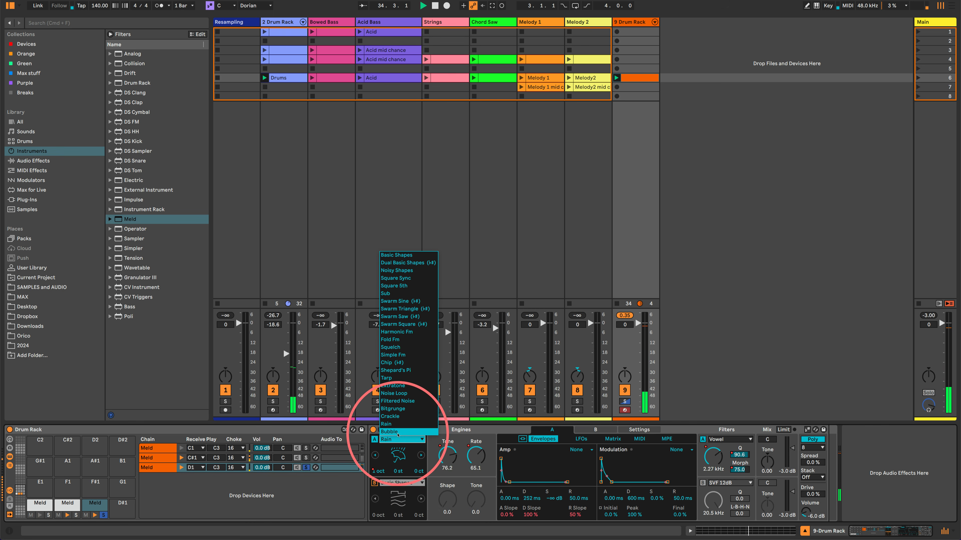
{"action": "left_click", "coordinate": [400, 432]}
{"action": "left_click", "coordinate": [400, 440]}
{"action": "left_click", "coordinate": [400, 409]}
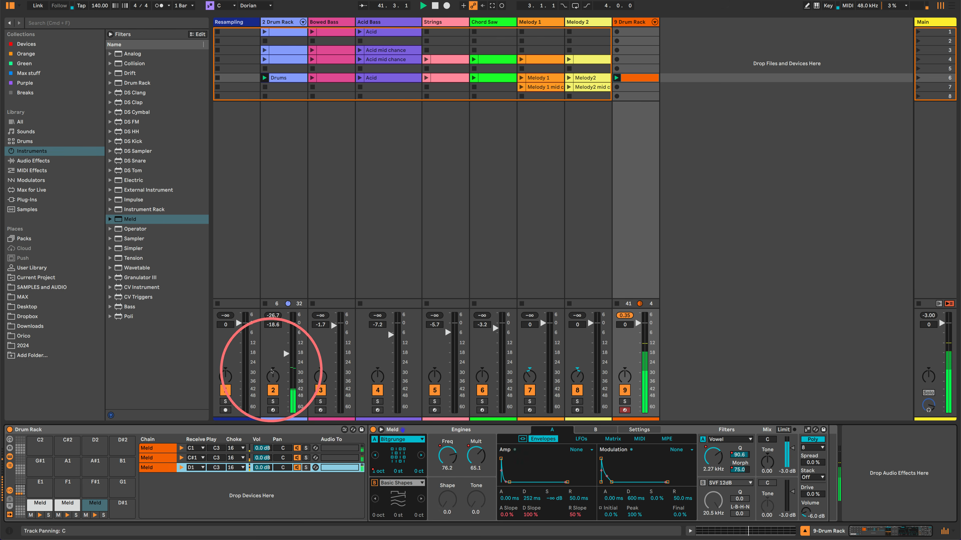
{"action": "left_click_drag", "start_coordinate": [287, 354], "coordinate": [286, 334]}
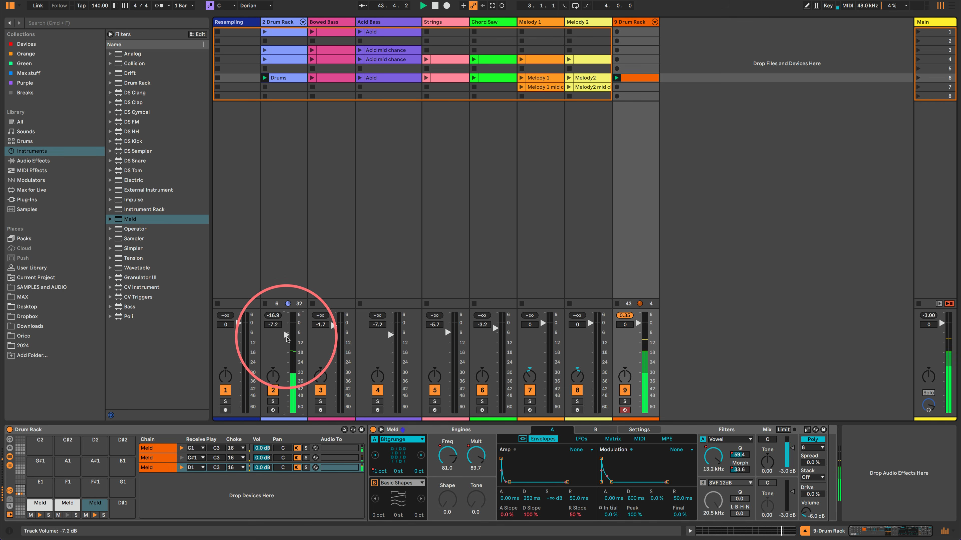
Lower the chance of all notes in the three Meld rows of track 9's clip to 19%.
{"action": "double_click", "coordinate": [635, 78]}
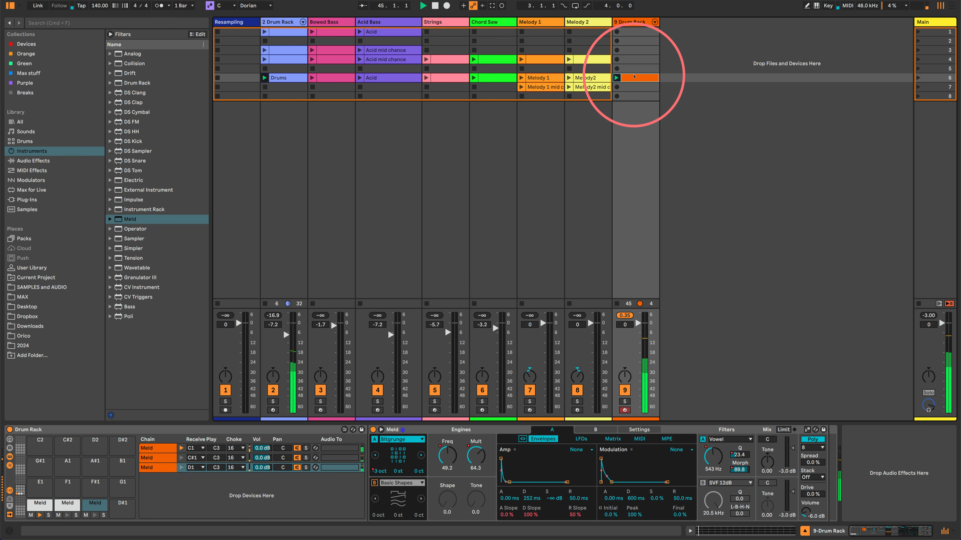
{"action": "left_click", "coordinate": [197, 302]}
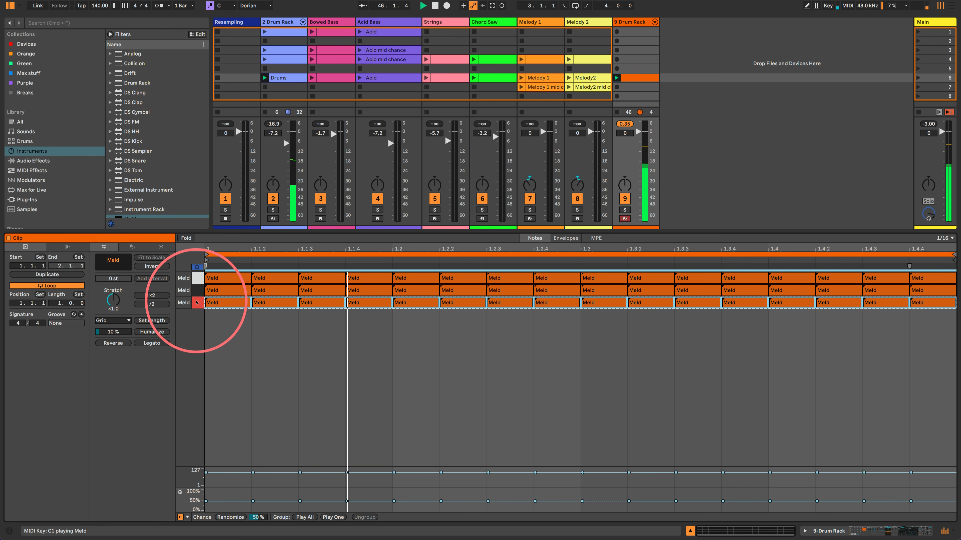
{"action": "left_click", "coordinate": [195, 278]}
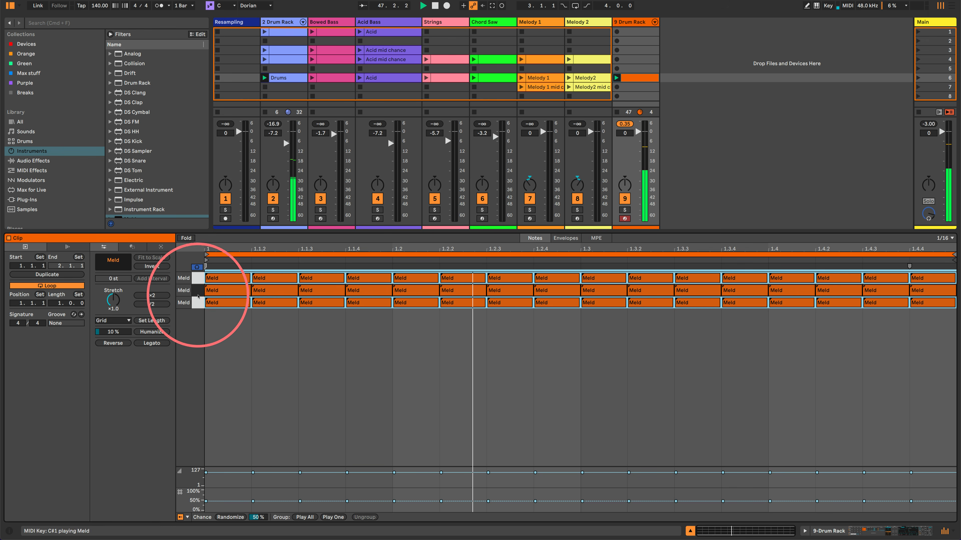
{"action": "left_click", "coordinate": [195, 302]}
{"action": "left_click", "coordinate": [195, 278], "text": "shift"}
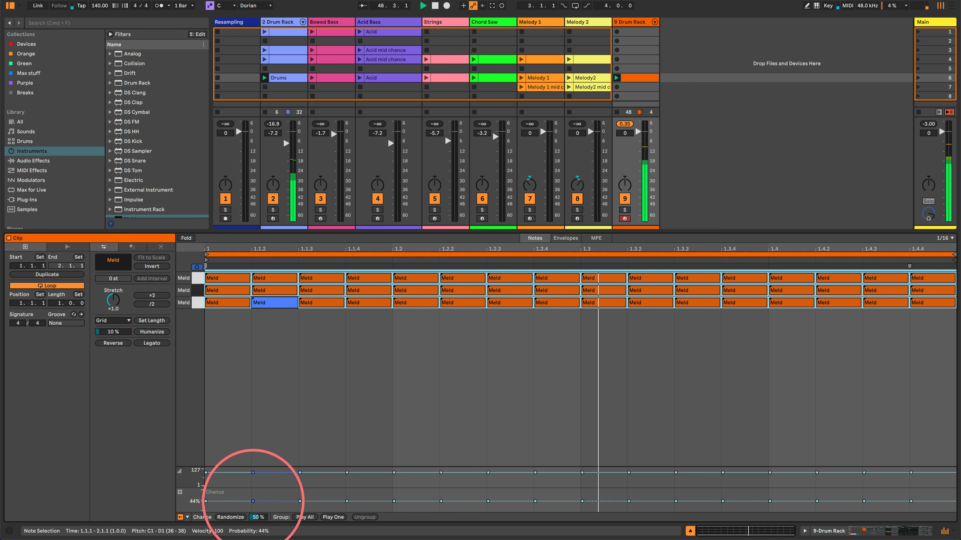
{"action": "left_click_drag", "start_coordinate": [253, 501], "coordinate": [253, 508]}
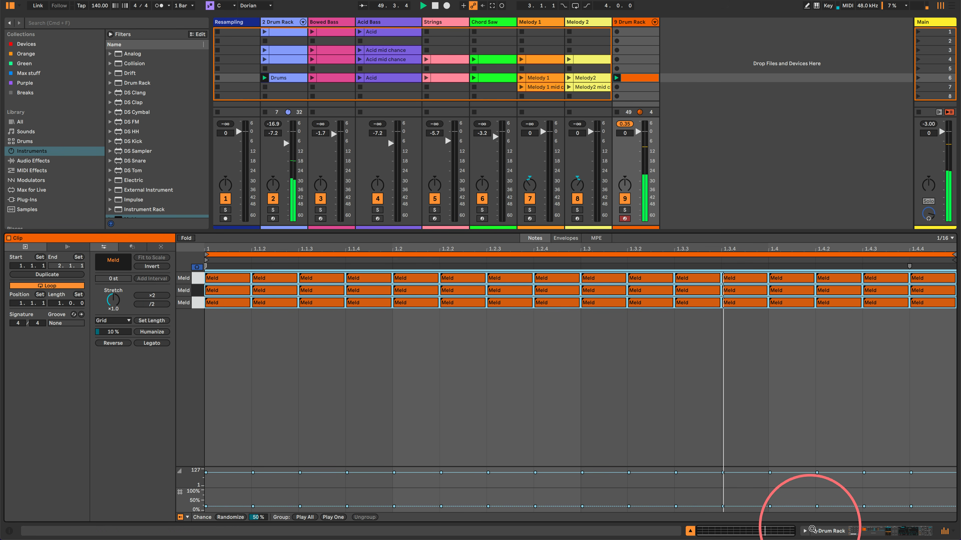
Set the release of the D1 Meld's engine A amp envelope to 2.83 s, copy it to the sibling Melds and check the C#1 chain.
{"action": "left_click", "coordinate": [802, 531]}
{"action": "key", "text": "space"}
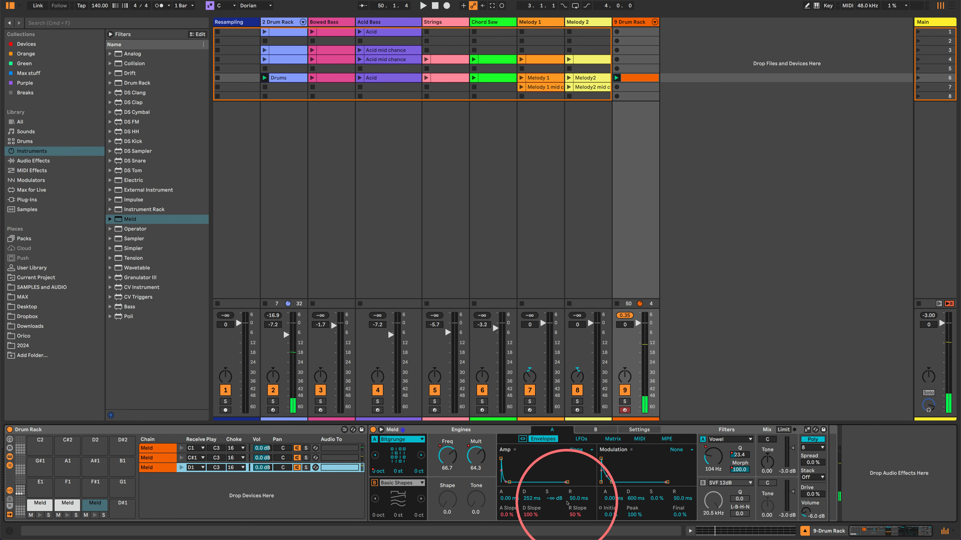
{"action": "left_click_drag", "start_coordinate": [579, 501], "coordinate": [579, 462]}
{"action": "right_click", "coordinate": [576, 498]}
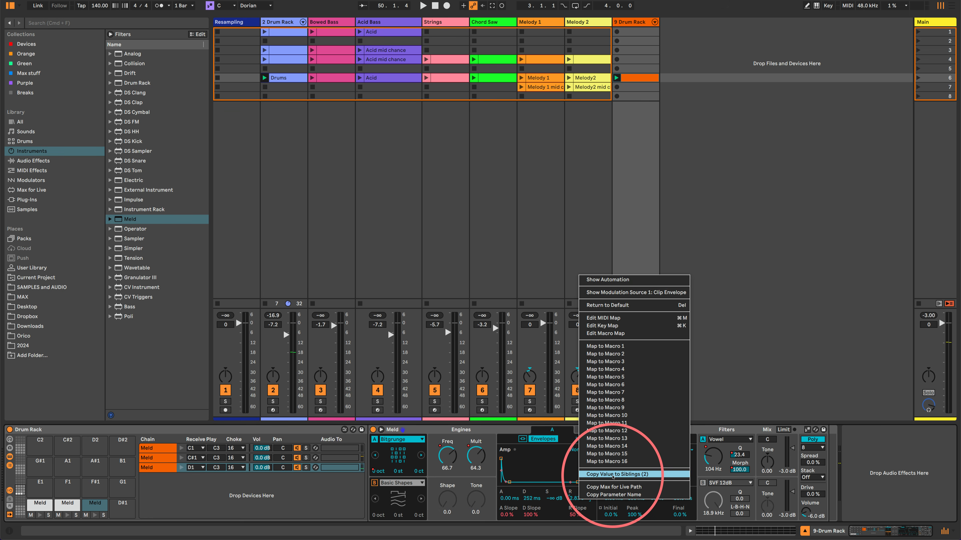
{"action": "left_click", "coordinate": [613, 476]}
{"action": "key", "text": "space"}
{"action": "left_click", "coordinate": [156, 456]}
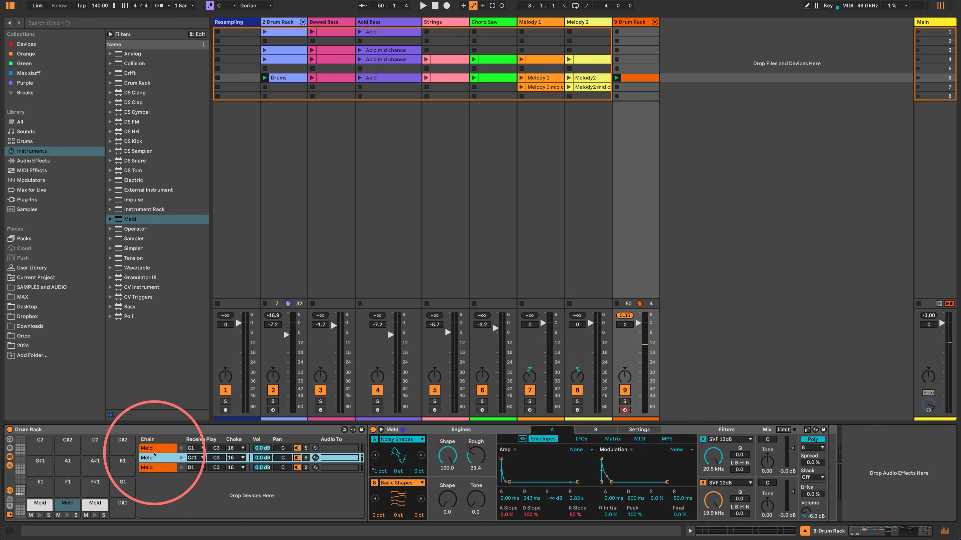
{"action": "left_click", "coordinate": [155, 467]}
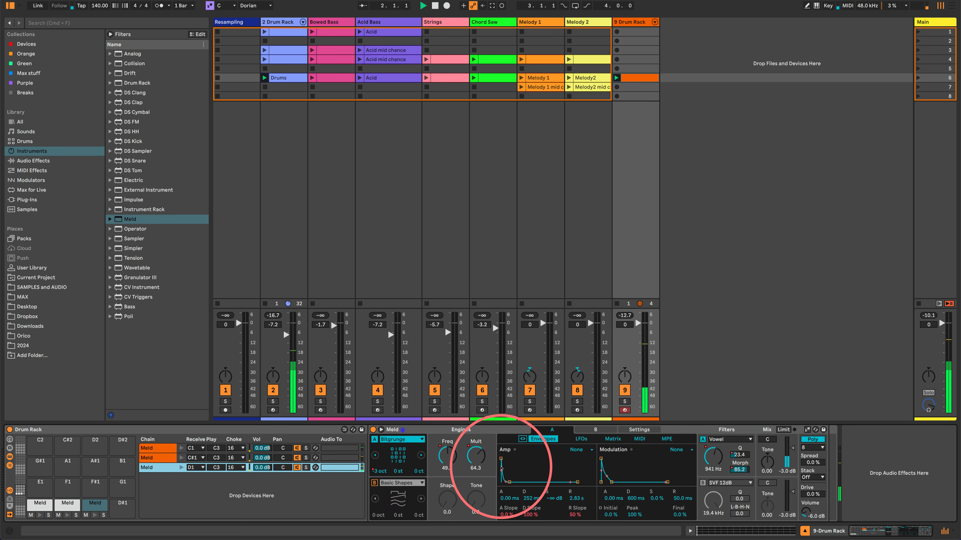
Lengthen engine A's amp envelope decay in the D1 Meld to 2.04 s and copy the value to its siblings.
{"action": "left_click_drag", "start_coordinate": [509, 483], "coordinate": [515, 482]}
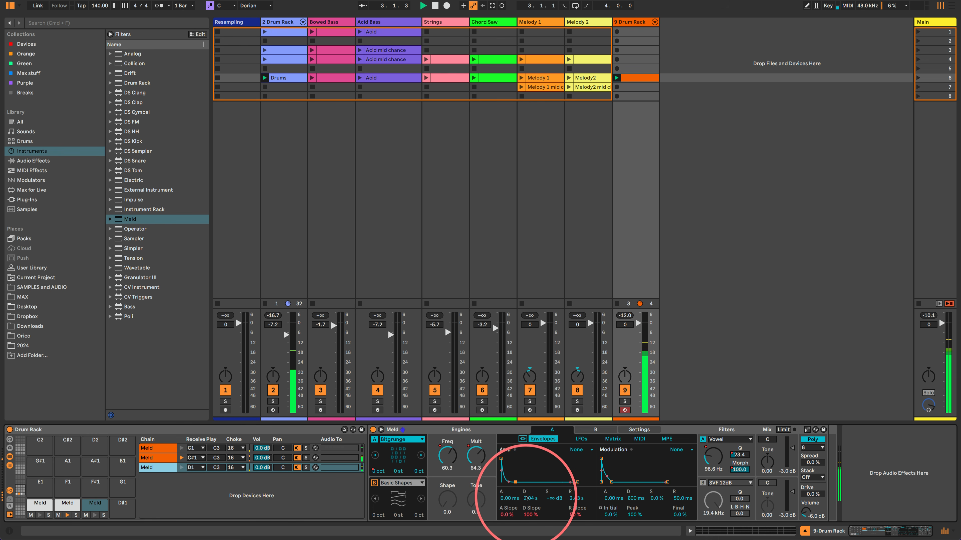
{"action": "right_click", "coordinate": [531, 495]}
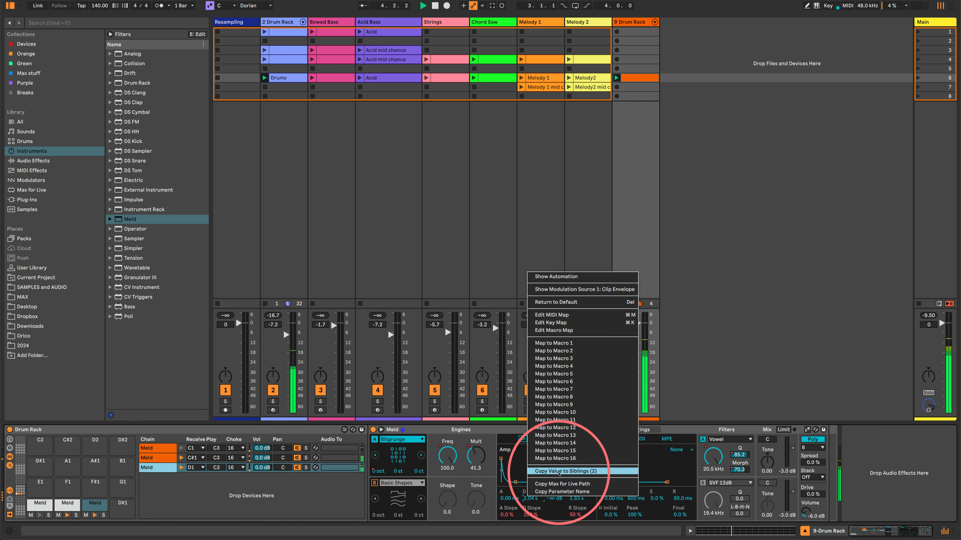
{"action": "left_click", "coordinate": [559, 472]}
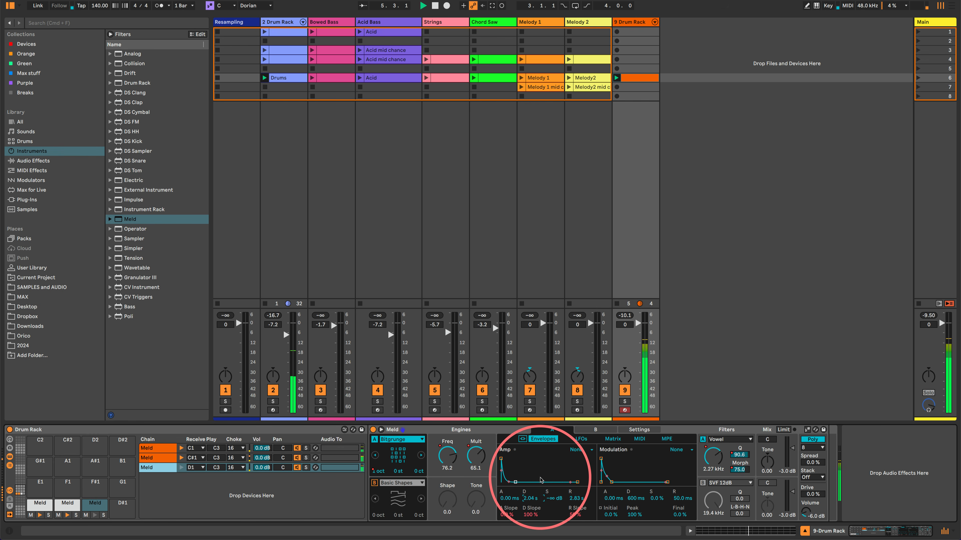
Set engine A's amp envelope decay to 660 ms, copy it to the siblings, and shorten only the D1 Meld's decay to 378 ms.
{"action": "left_click_drag", "start_coordinate": [531, 495], "coordinate": [532, 499]}
{"action": "right_click", "coordinate": [531, 498]}
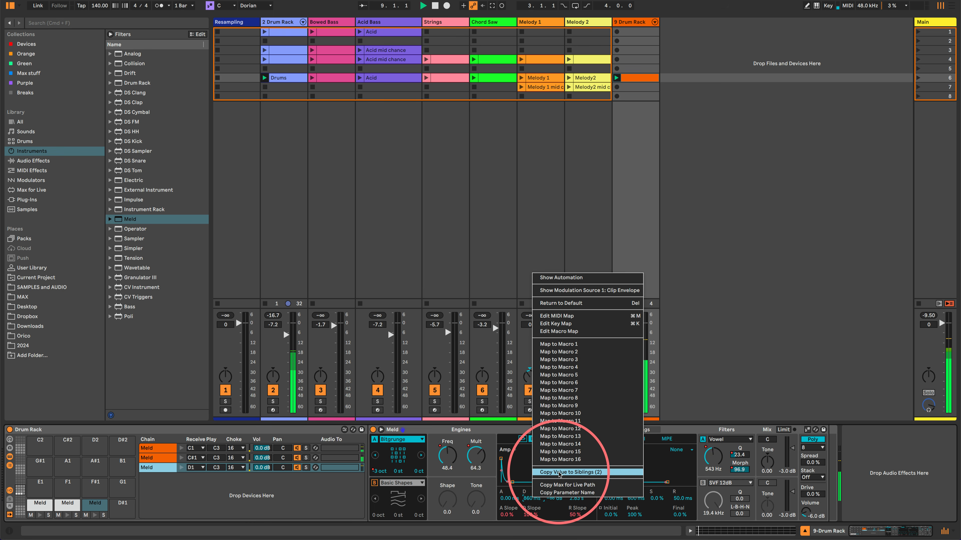
{"action": "left_click", "coordinate": [559, 472]}
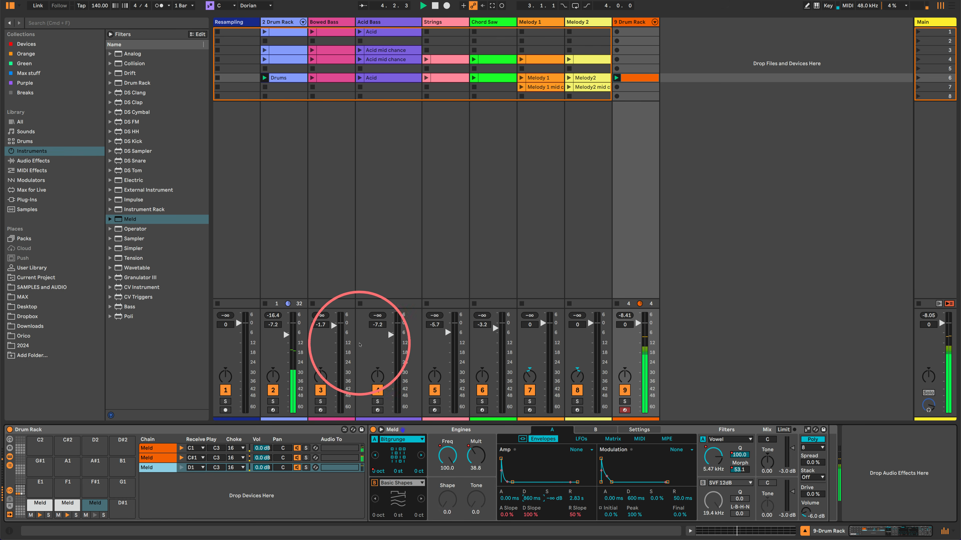
{"action": "left_click_drag", "start_coordinate": [512, 483], "coordinate": [510, 483]}
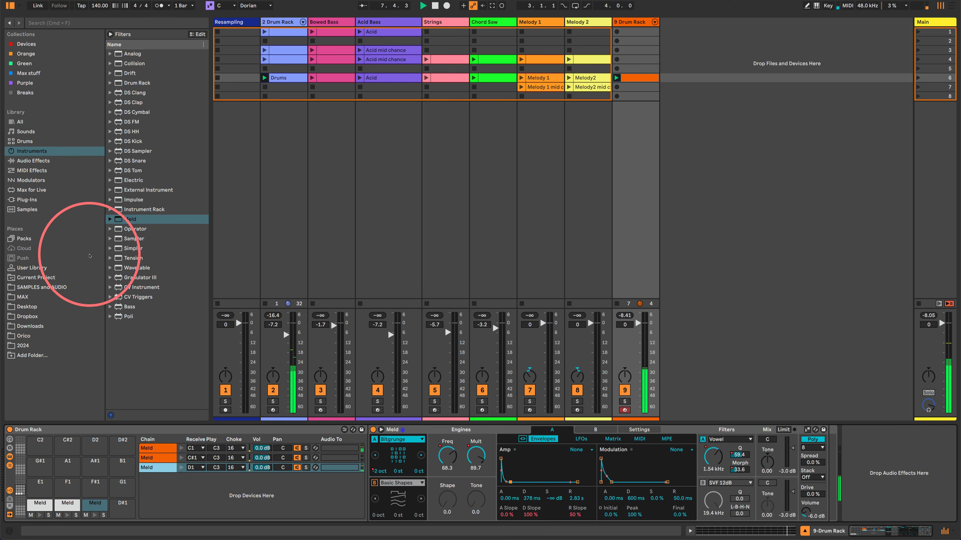
Load another Meld onto the D#1 pad and assign its chain to choke group 16.
{"action": "left_click_drag", "start_coordinate": [114, 220], "coordinate": [118, 500]}
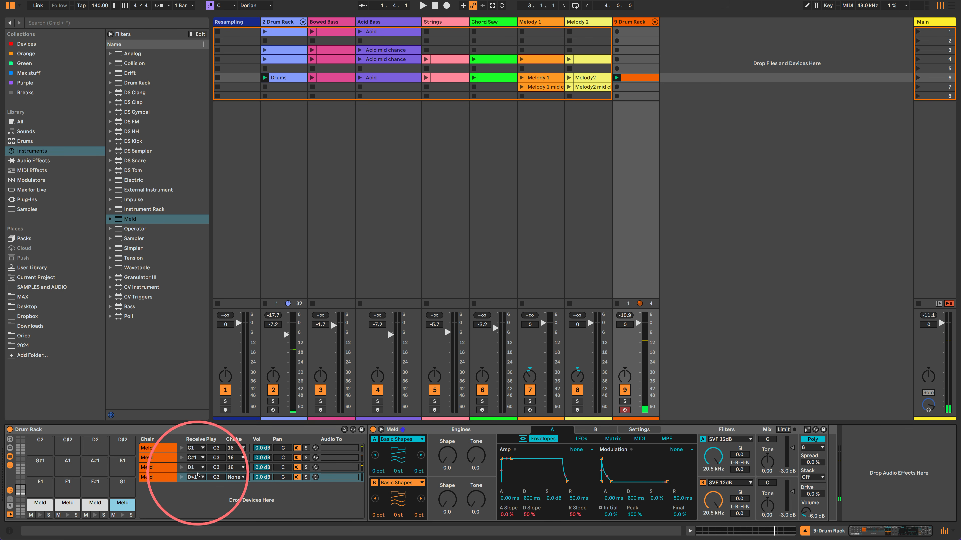
{"action": "left_click", "coordinate": [158, 469]}
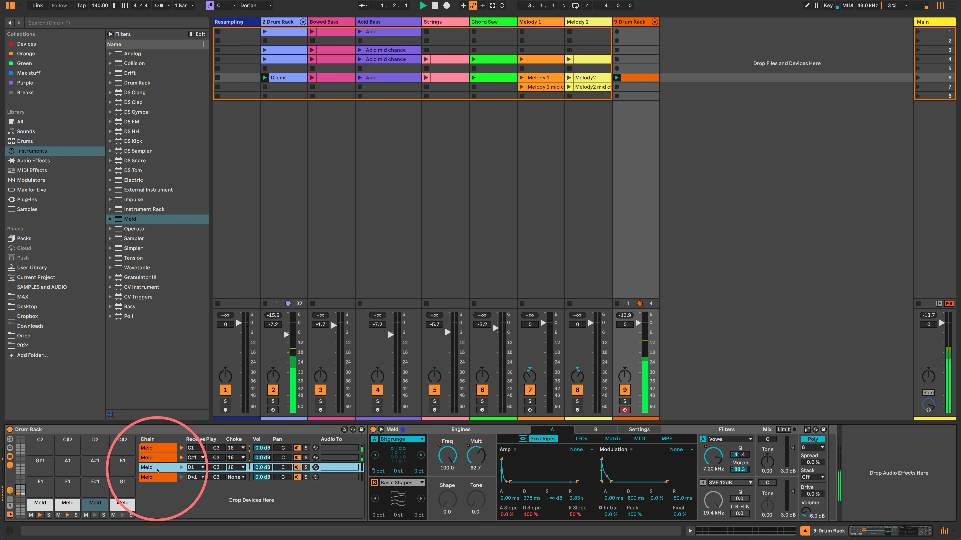
{"action": "left_click", "coordinate": [155, 478]}
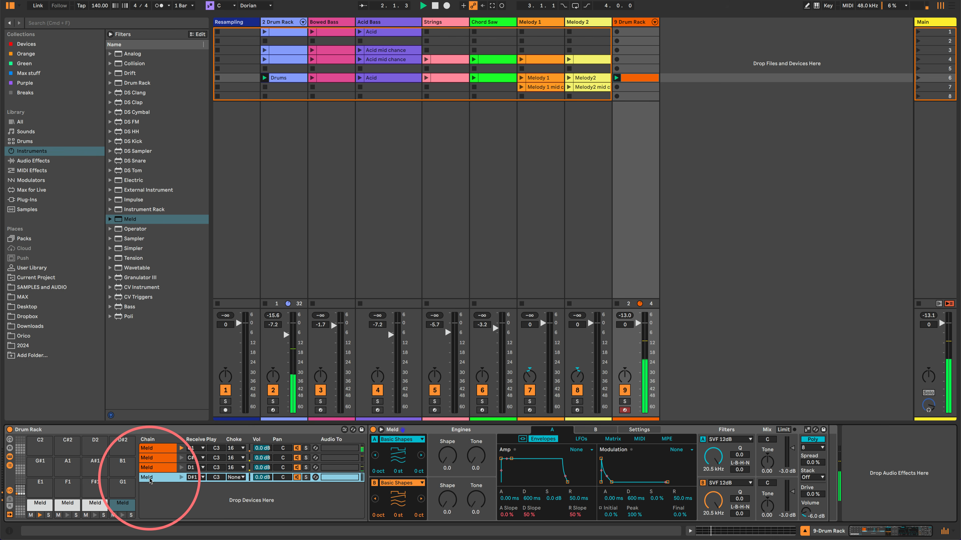
{"action": "left_click", "coordinate": [236, 477]}
{"action": "left_click", "coordinate": [231, 470]}
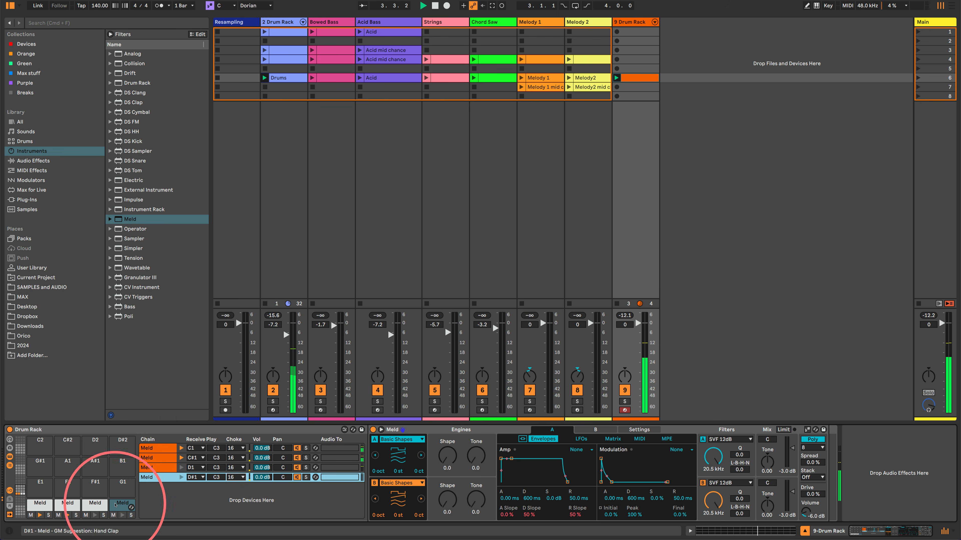
Duplicate all D1 notes in track 9's clip onto the empty D#1 row.
{"action": "double_click", "coordinate": [640, 77]}
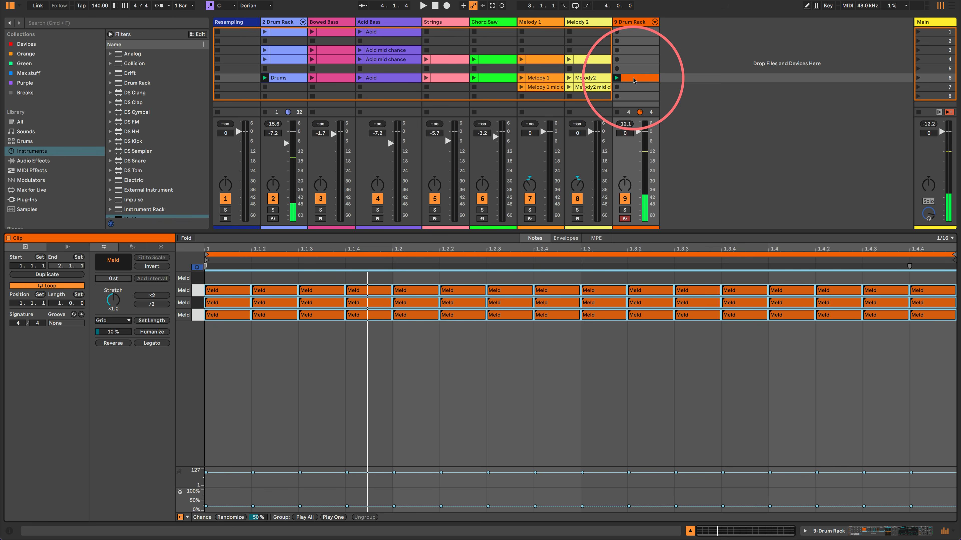
{"action": "left_click", "coordinate": [196, 291]}
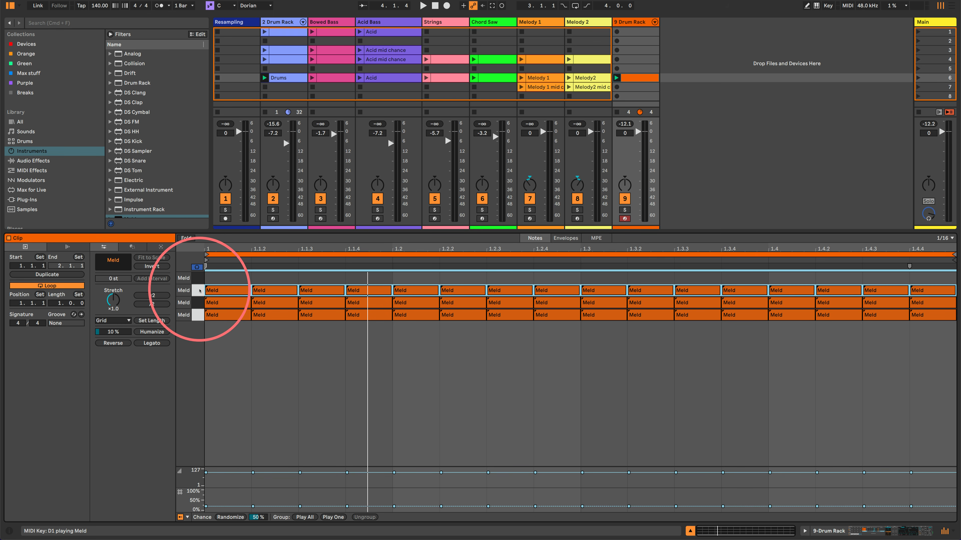
{"action": "left_click", "coordinate": [199, 291]}
{"action": "left_click_drag", "start_coordinate": [210, 290], "coordinate": [211, 279]}
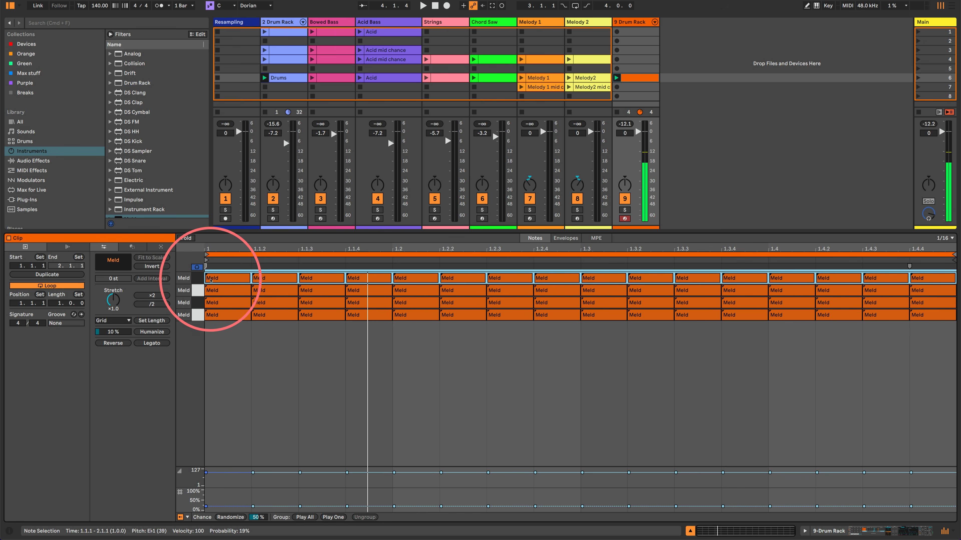
Solo the D#1 chain and switch its Meld's engine A to Tarp.
{"action": "left_click", "coordinate": [828, 531]}
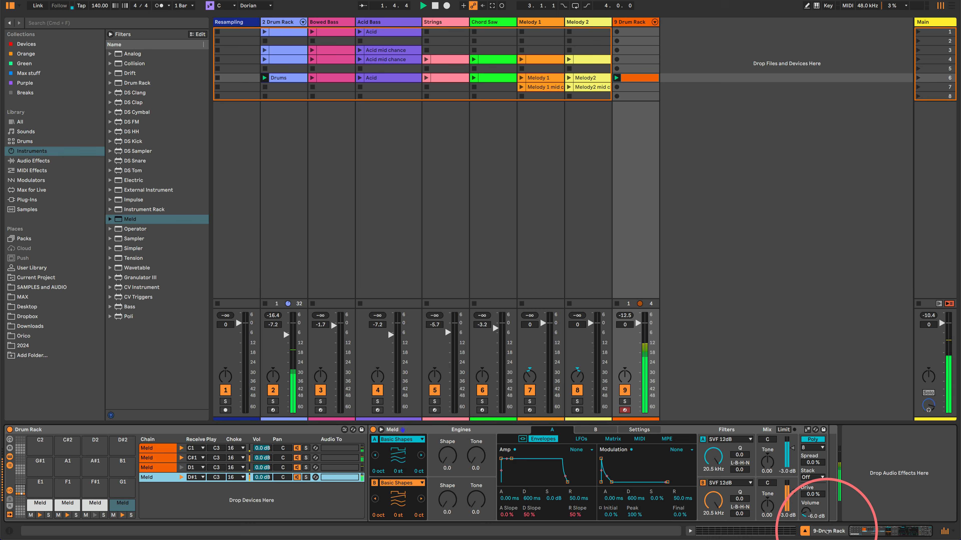
{"action": "left_click", "coordinate": [518, 429]}
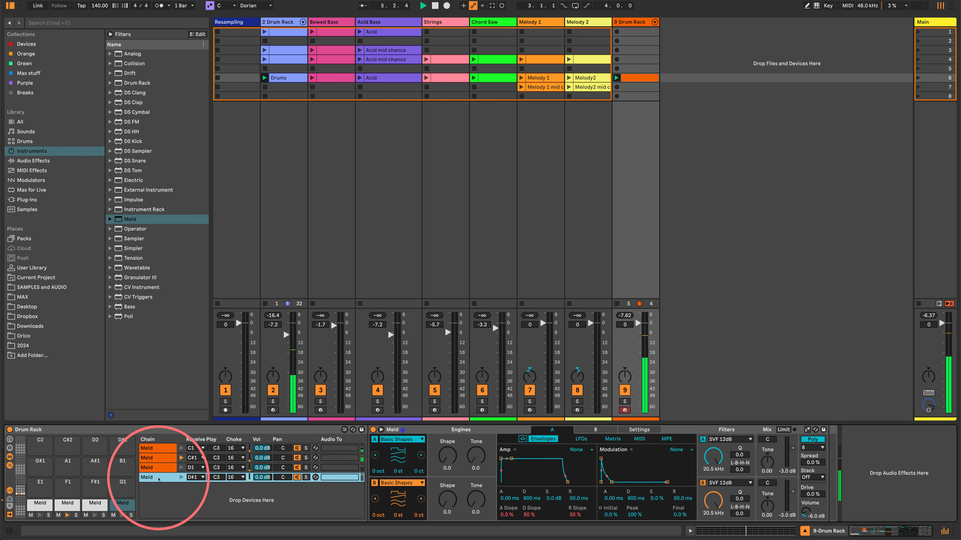
{"action": "left_click", "coordinate": [306, 477]}
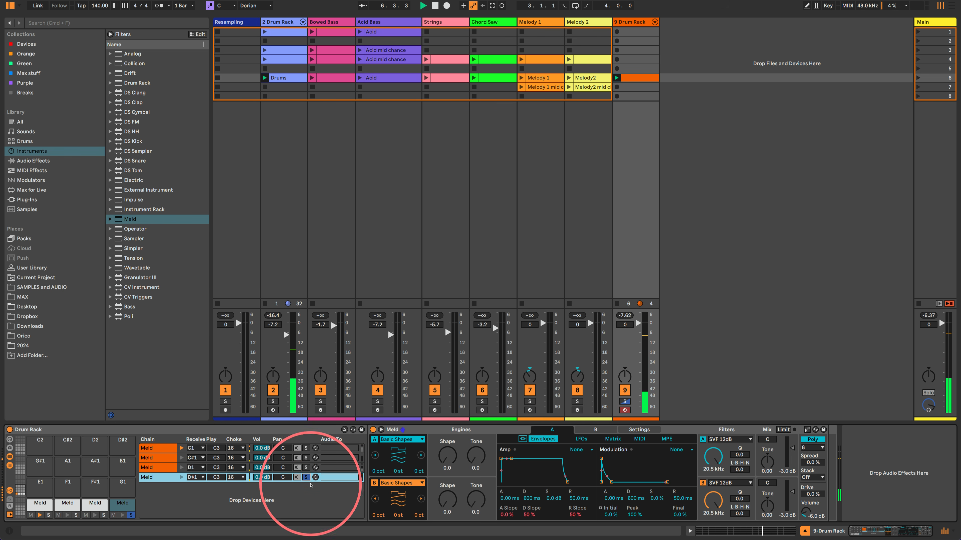
{"action": "left_click", "coordinate": [423, 443]}
{"action": "left_click", "coordinate": [407, 381]}
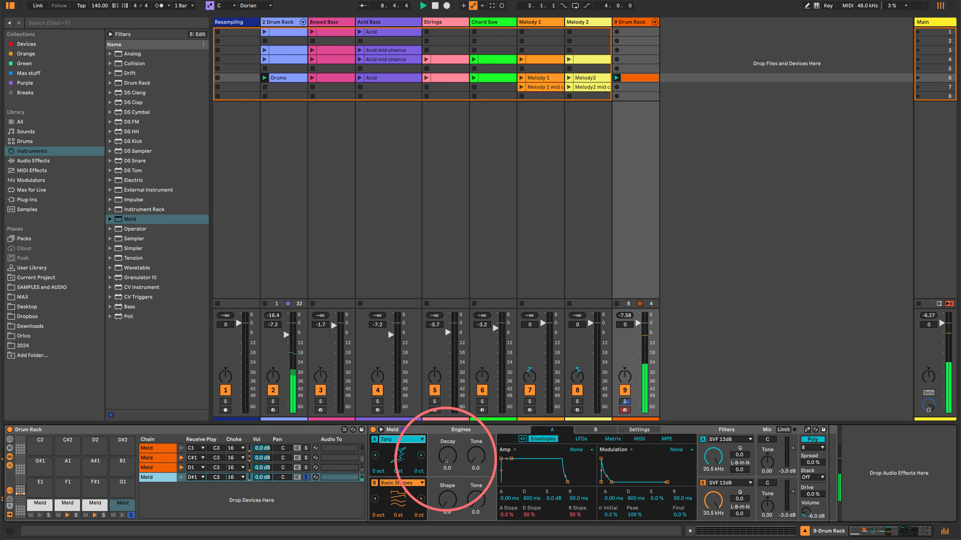
Set Tarp's Decay to 72.2 and Tone to 96.0, and record movements of both into the clip.
{"action": "mouse_move", "coordinate": [446, 459]}
{"action": "left_mouse_down"}
{"action": "mouse_move", "coordinate": [453, 469]}
{"action": "mouse_move", "coordinate": [474, 461]}
{"action": "mouse_move", "coordinate": [446, 460]}
{"action": "left_mouse_up"}
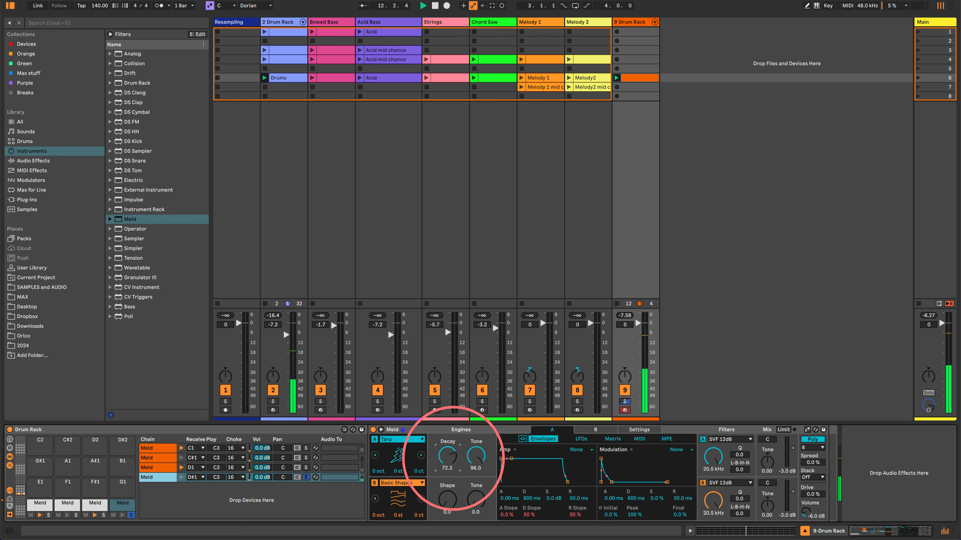
{"action": "left_click", "coordinate": [502, 5]}
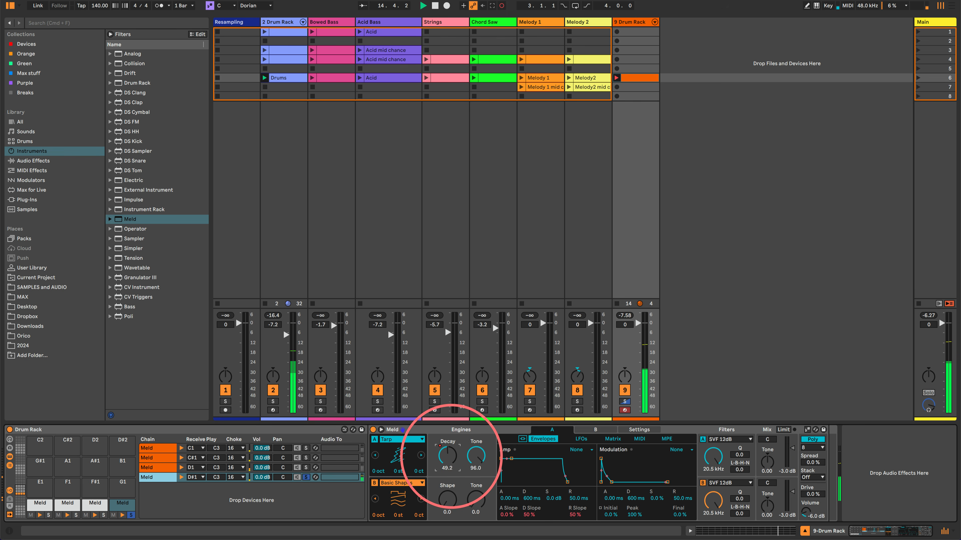
{"action": "left_click_drag", "start_coordinate": [476, 459], "coordinate": [479, 453]}
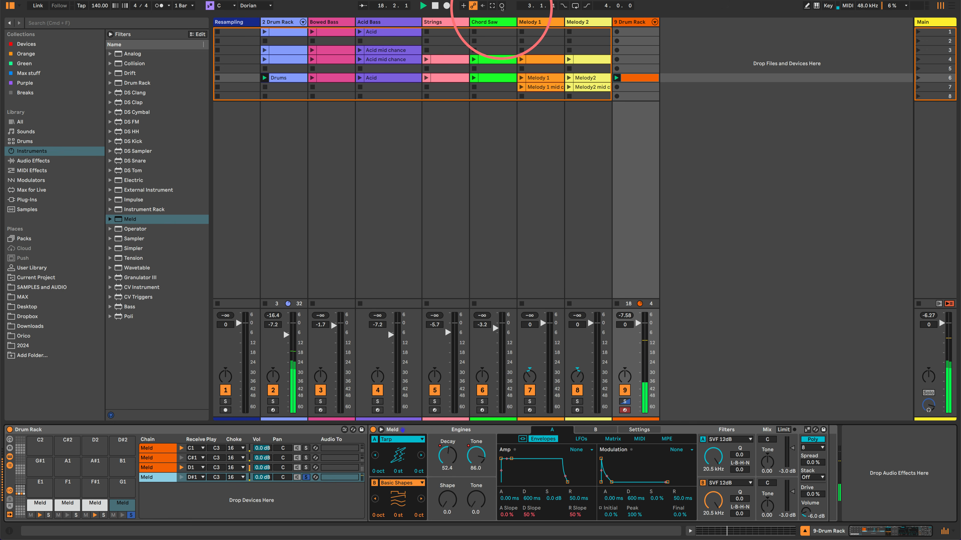
Shape the D#1 Meld's engine A amp envelope with sustain at -inf dB, D Slope at 100% and release at 2.35 s.
{"action": "left_click", "coordinate": [520, 466]}
{"action": "left_click_drag", "start_coordinate": [511, 459], "coordinate": [566, 505]}
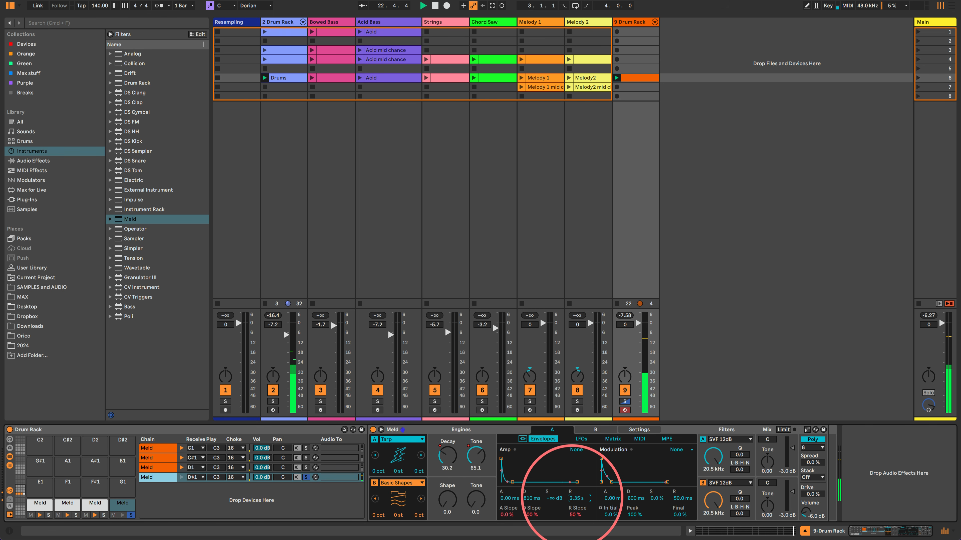
Switch off engine B in the D#1 Meld, review the other chains, and unsolo the D#1 chain.
{"action": "left_click", "coordinate": [375, 483]}
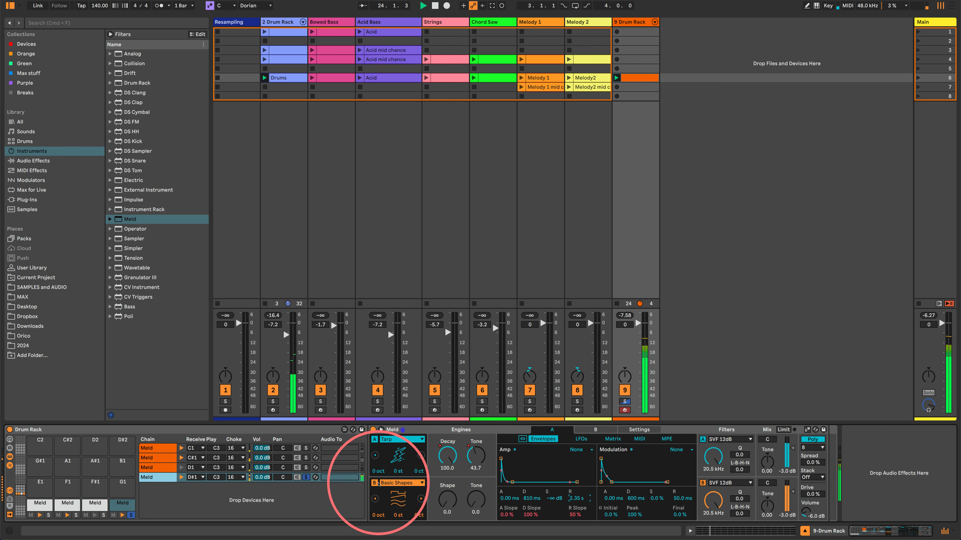
{"action": "left_click", "coordinate": [164, 468]}
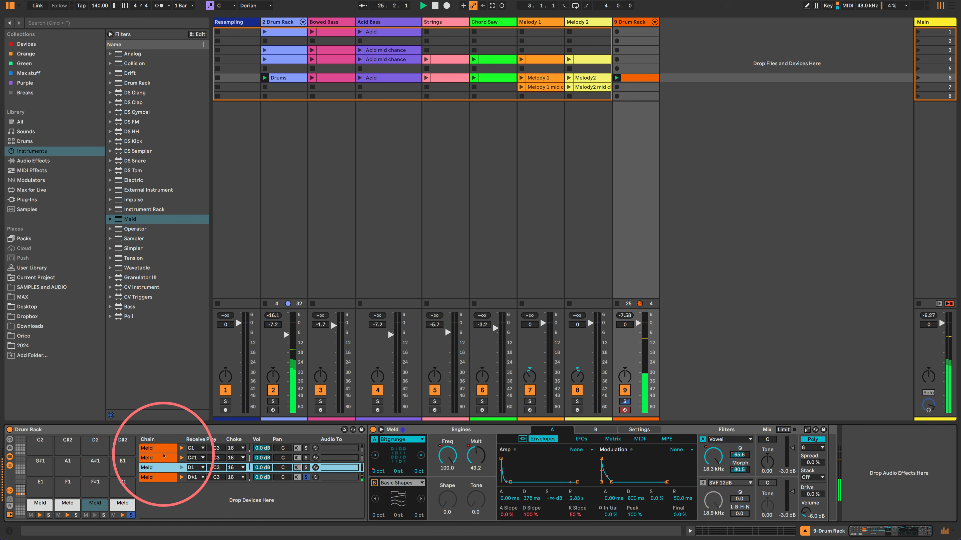
{"action": "left_click", "coordinate": [159, 458]}
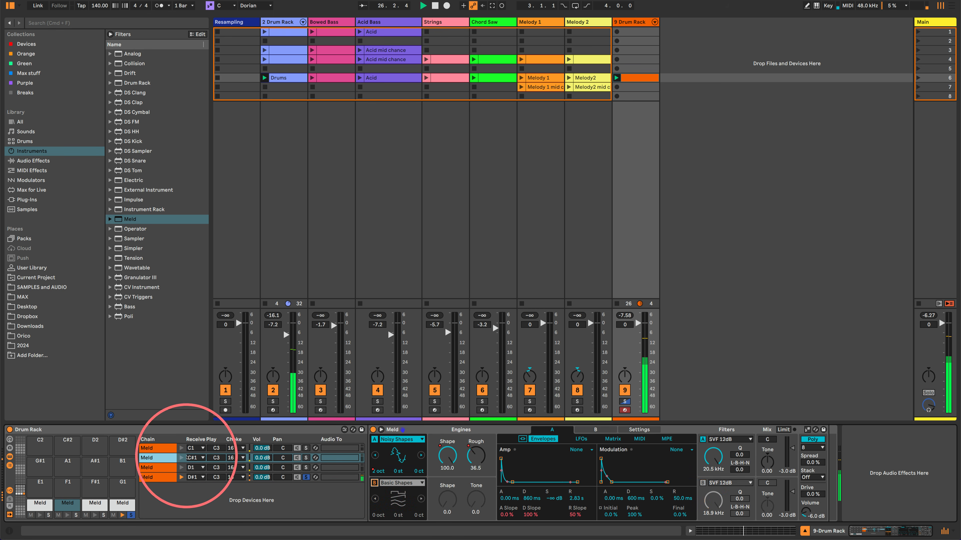
{"action": "left_click", "coordinate": [159, 448]}
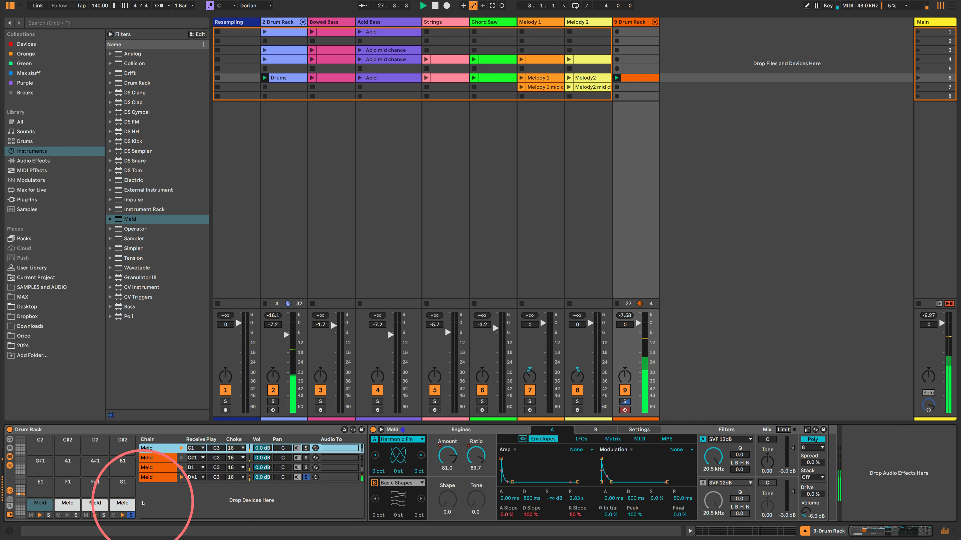
{"action": "left_click", "coordinate": [132, 515]}
{"action": "left_click", "coordinate": [181, 514]}
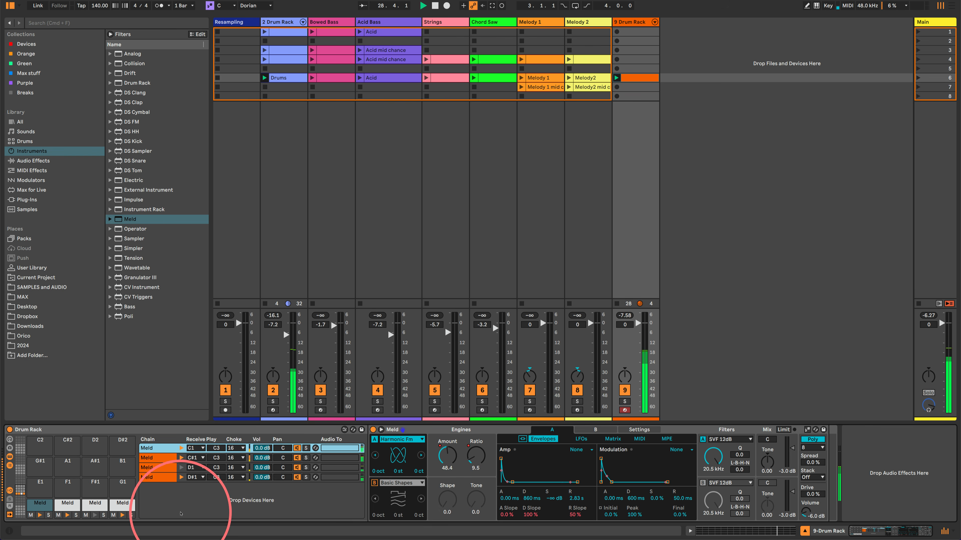
{"action": "left_click", "coordinate": [151, 477]}
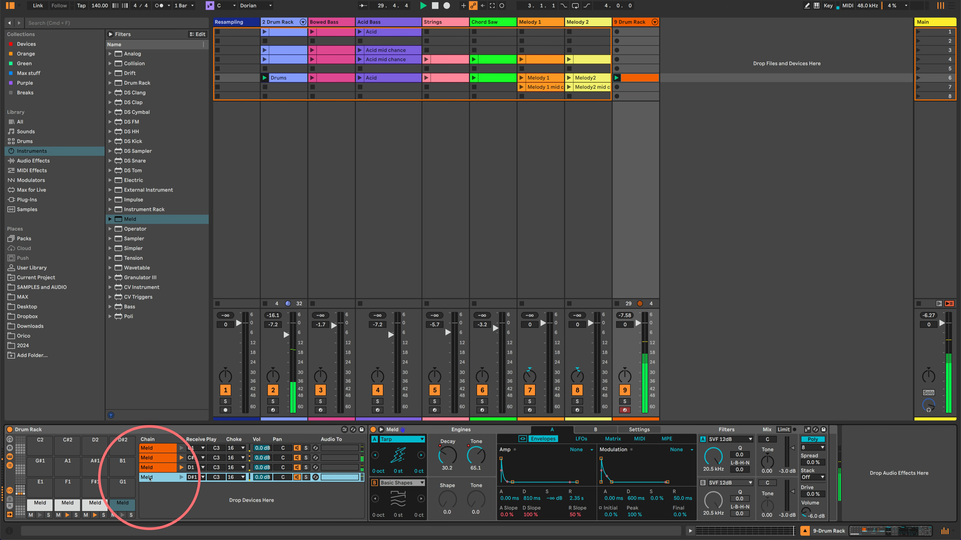
Open track 9's clip and fine-tune the chance of its notes.
{"action": "left_click", "coordinate": [634, 103]}
{"action": "left_click", "coordinate": [639, 78]}
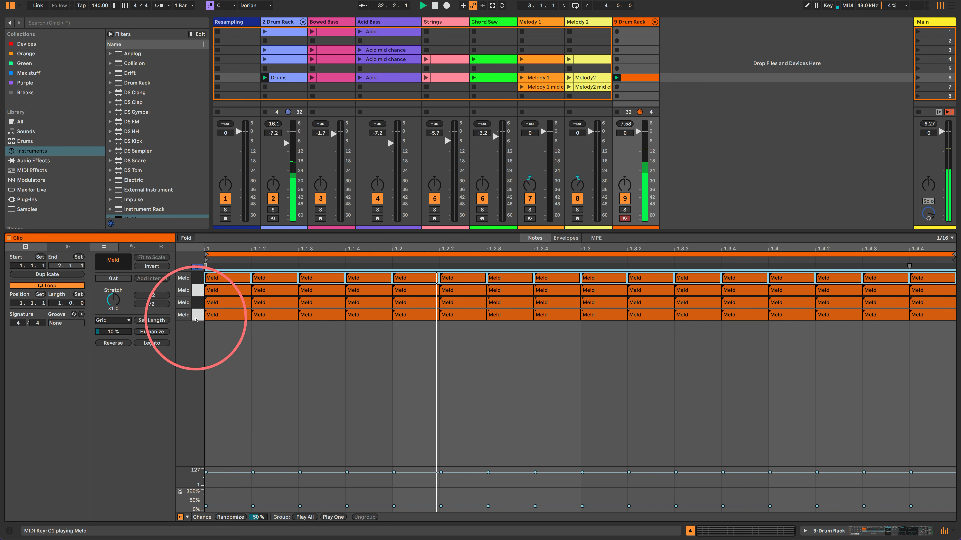
{"action": "left_click", "coordinate": [324, 472]}
{"action": "left_click_drag", "start_coordinate": [300, 506], "coordinate": [299, 507]}
{"action": "left_click_drag", "start_coordinate": [226, 439], "coordinate": [227, 273]}
{"action": "left_click_drag", "start_coordinate": [205, 507], "coordinate": [206, 504]}
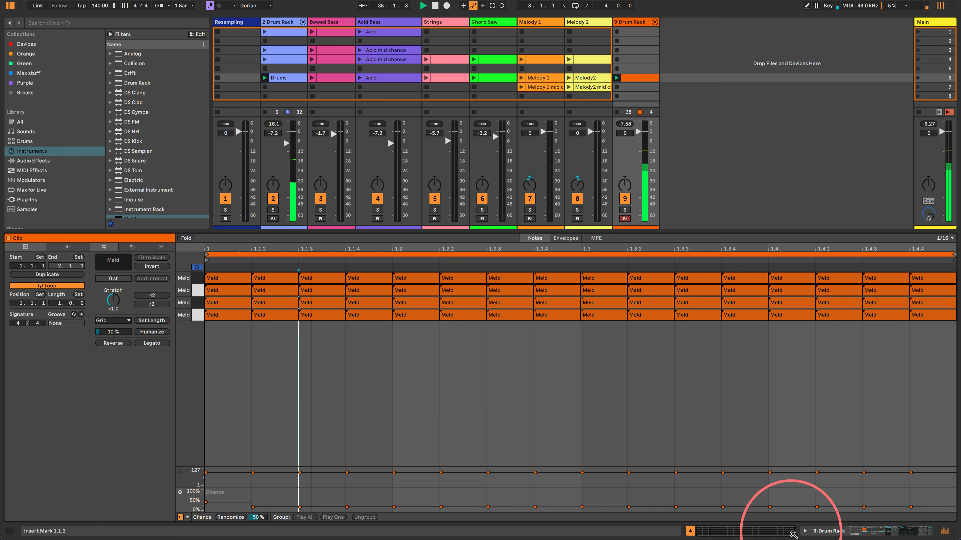
Set the D1 Meld's engine A amp decay to 100 ms and sustain to -30 dB, and copy both values to its sibling Melds.
{"action": "left_click", "coordinate": [824, 531]}
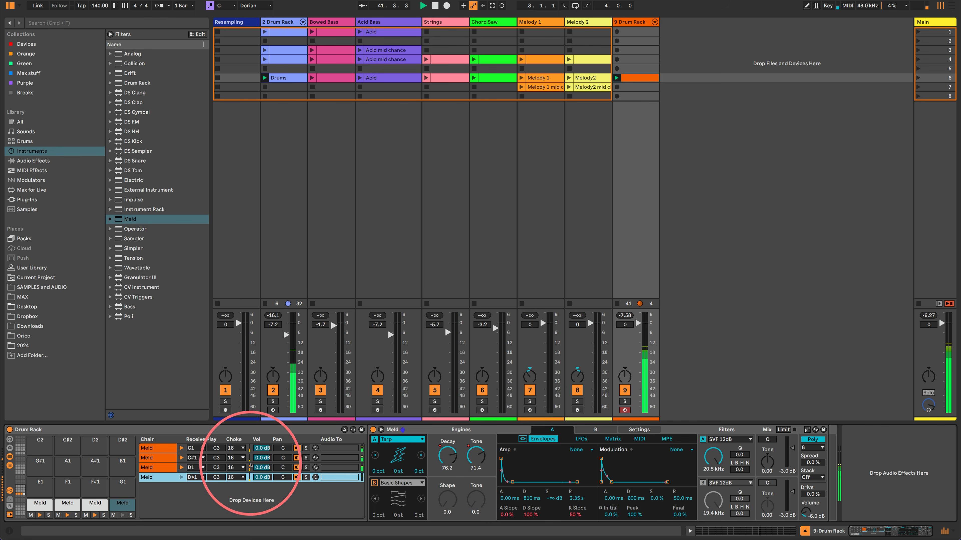
{"action": "left_click", "coordinate": [156, 469]}
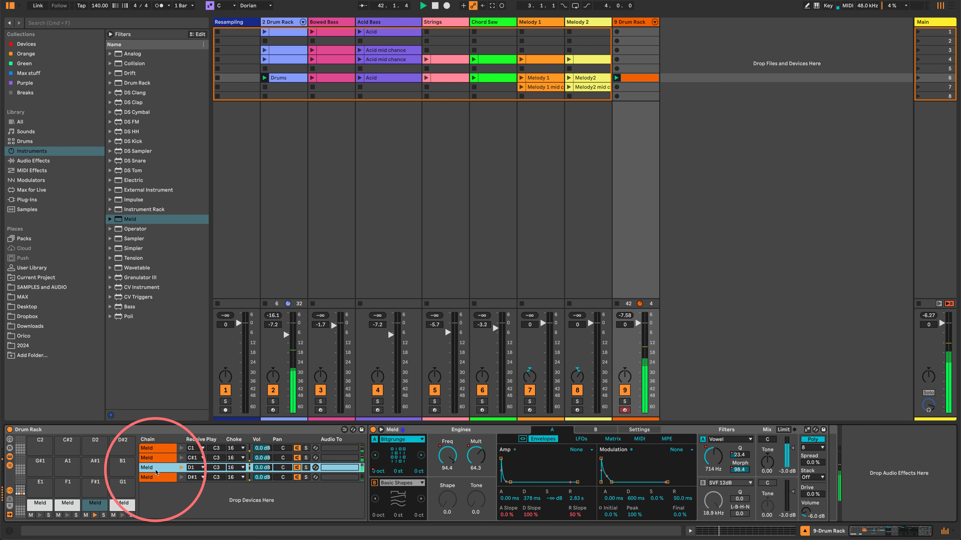
{"action": "left_click_drag", "start_coordinate": [529, 499], "coordinate": [529, 522]}
{"action": "right_click", "coordinate": [530, 500]}
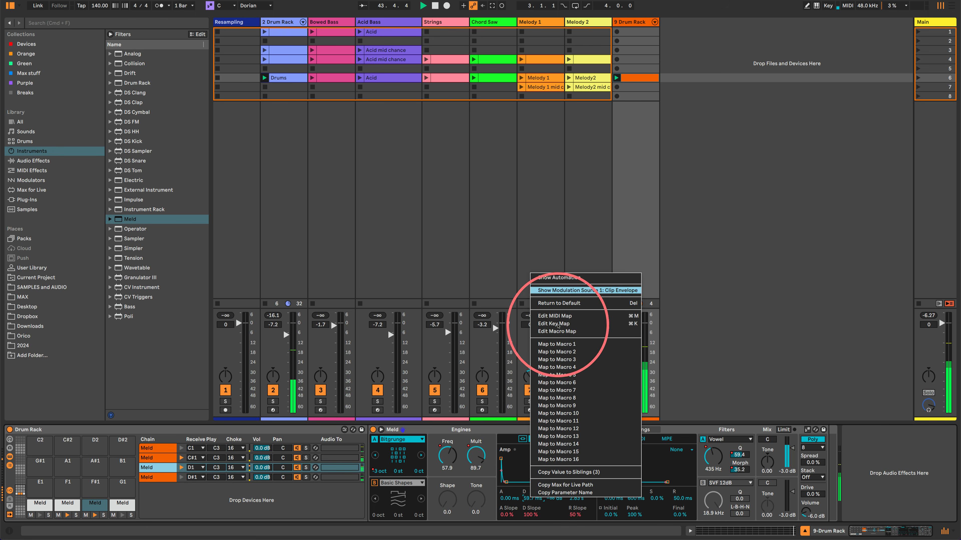
{"action": "left_click", "coordinate": [546, 471]}
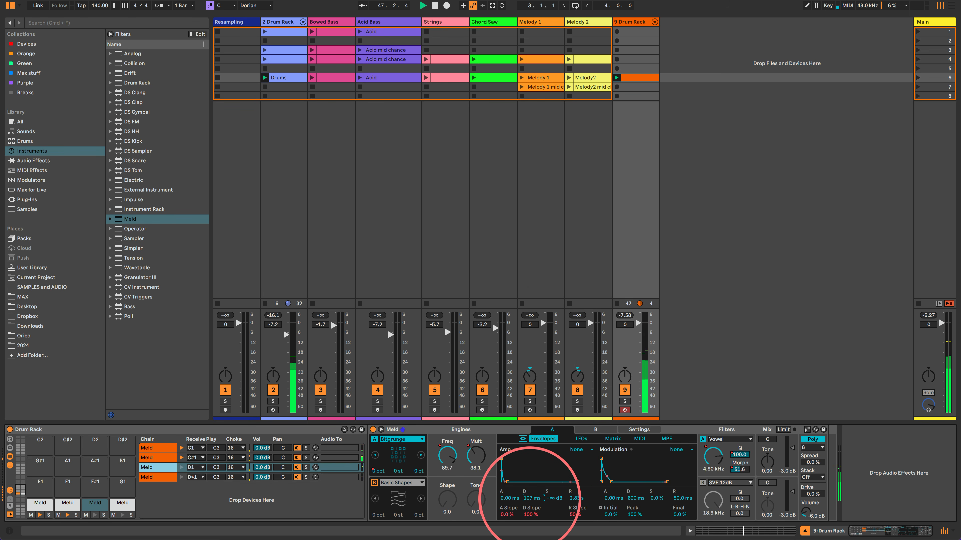
{"action": "right_click", "coordinate": [530, 500]}
{"action": "left_click", "coordinate": [554, 472]}
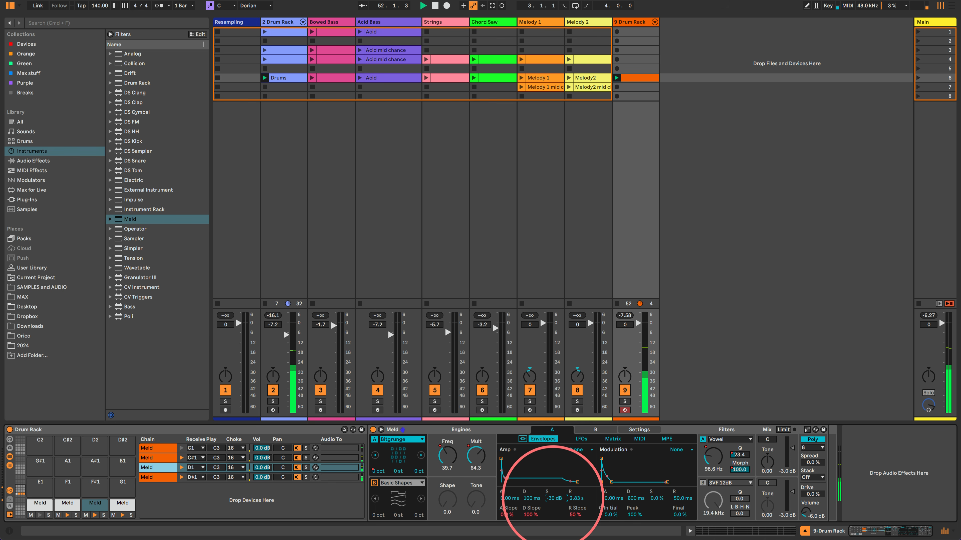
{"action": "right_click", "coordinate": [554, 498]}
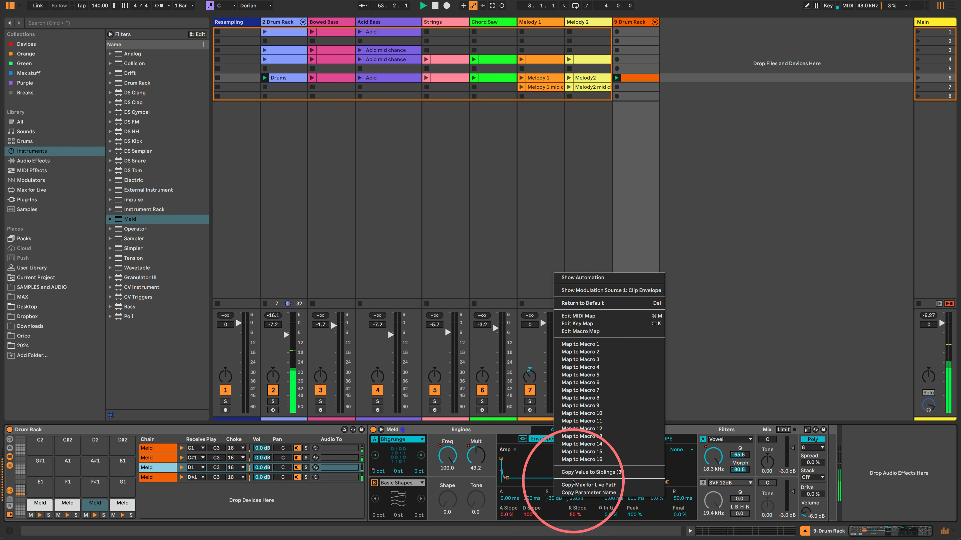
{"action": "left_click", "coordinate": [583, 473]}
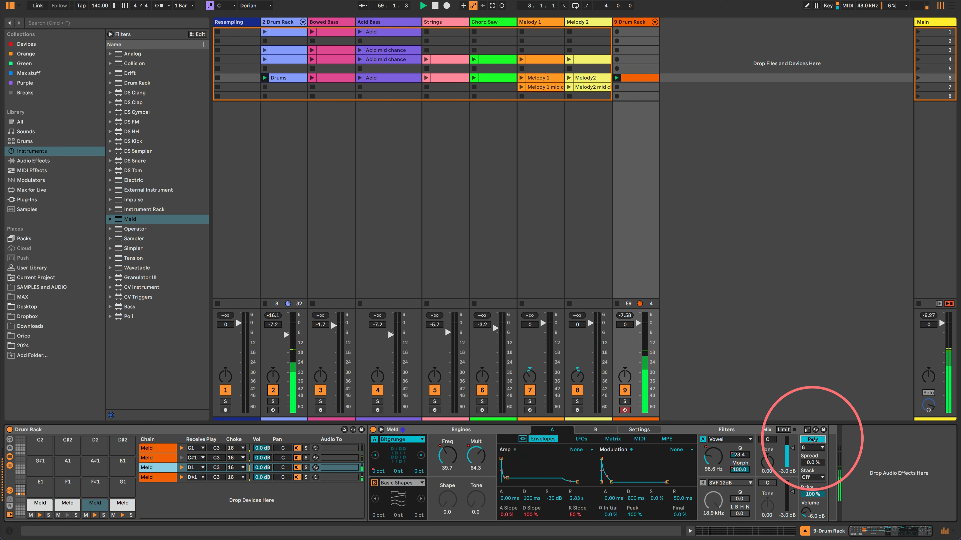
Switch the Melds to Mono voice mode, set the C1 Meld's Drive to 100% and copy that Drive value to its siblings.
{"action": "left_click", "coordinate": [153, 477]}
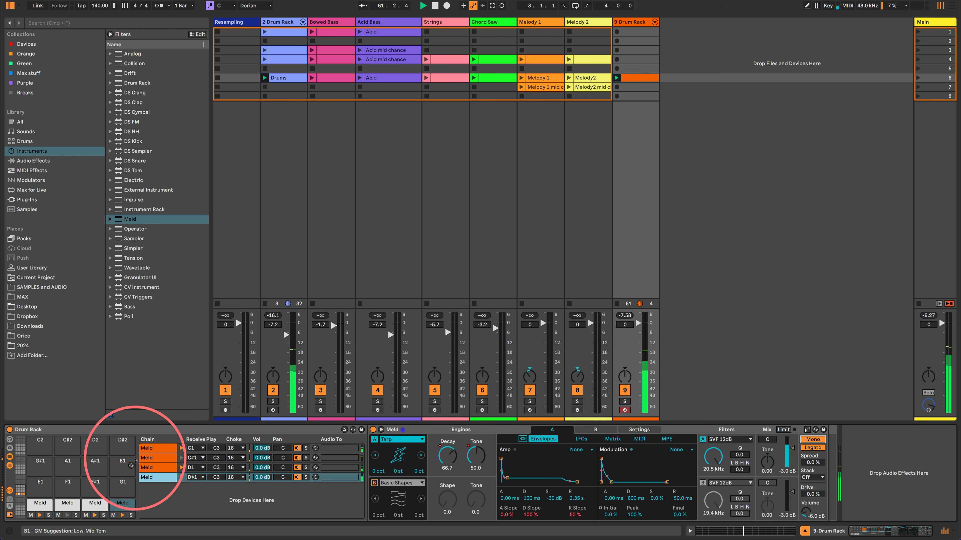
{"action": "left_click", "coordinate": [156, 458]}
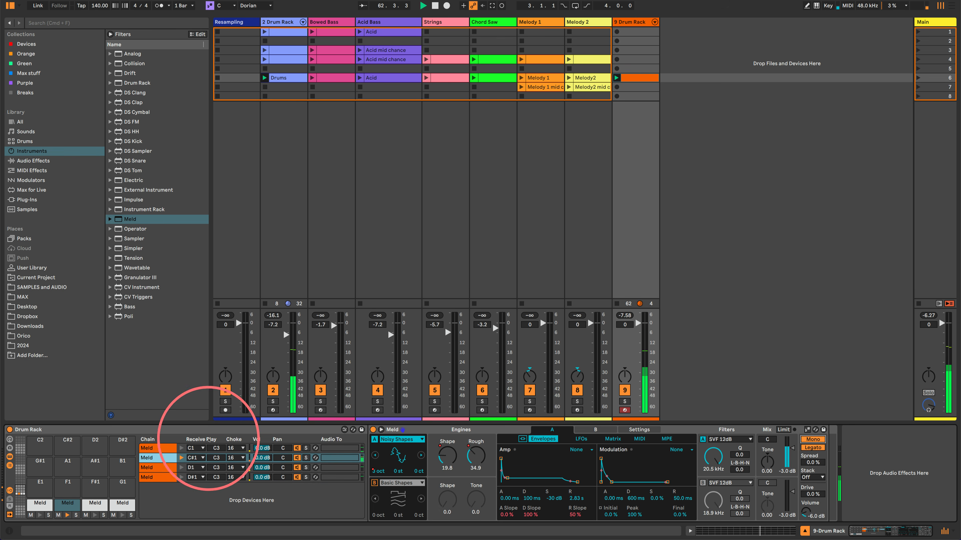
{"action": "left_click", "coordinate": [153, 448]}
{"action": "left_click", "coordinate": [817, 439]}
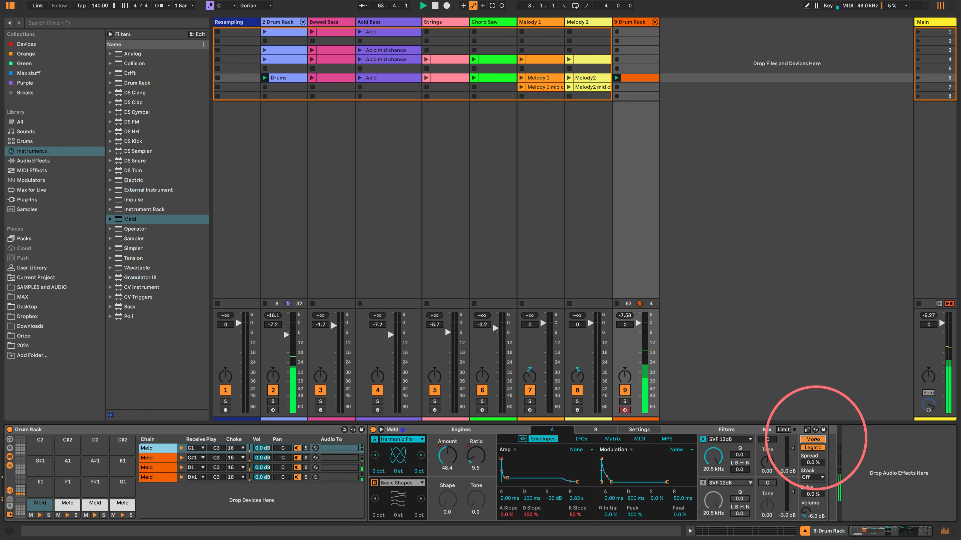
{"action": "left_click_drag", "start_coordinate": [806, 494], "coordinate": [807, 480]}
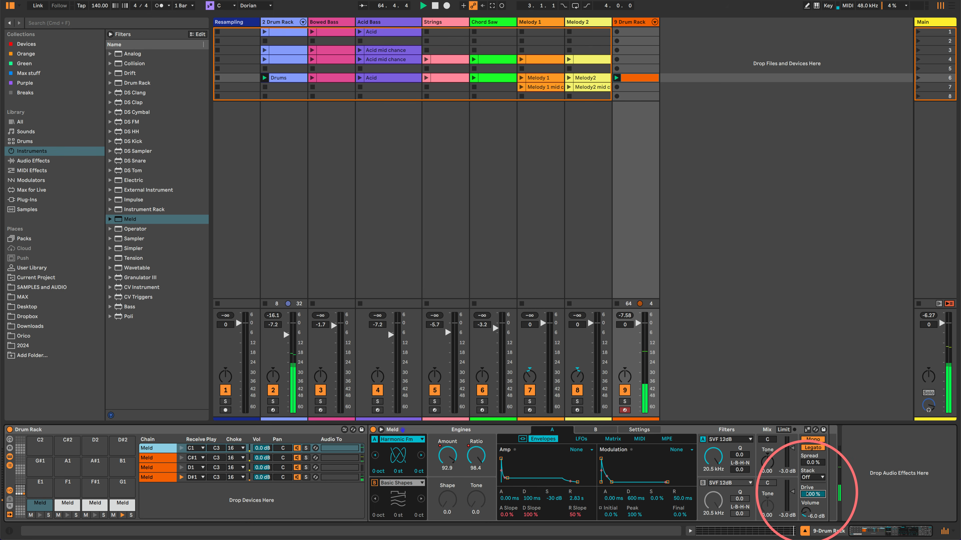
{"action": "right_click", "coordinate": [807, 493]}
{"action": "left_click", "coordinate": [832, 466]}
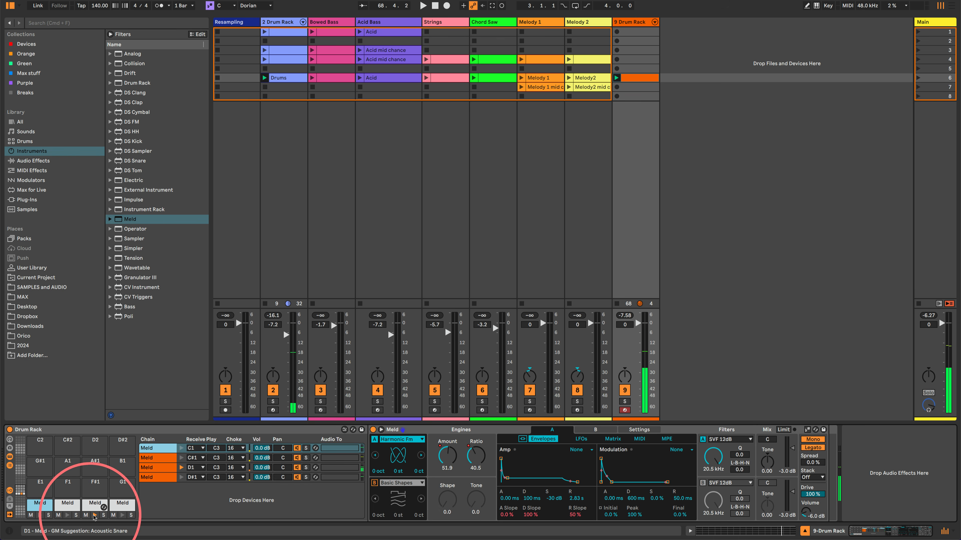
Select the C#1 pad and open the clip modulation envelope from its Meld's engine A octave parameter.
{"action": "left_click", "coordinate": [64, 509]}
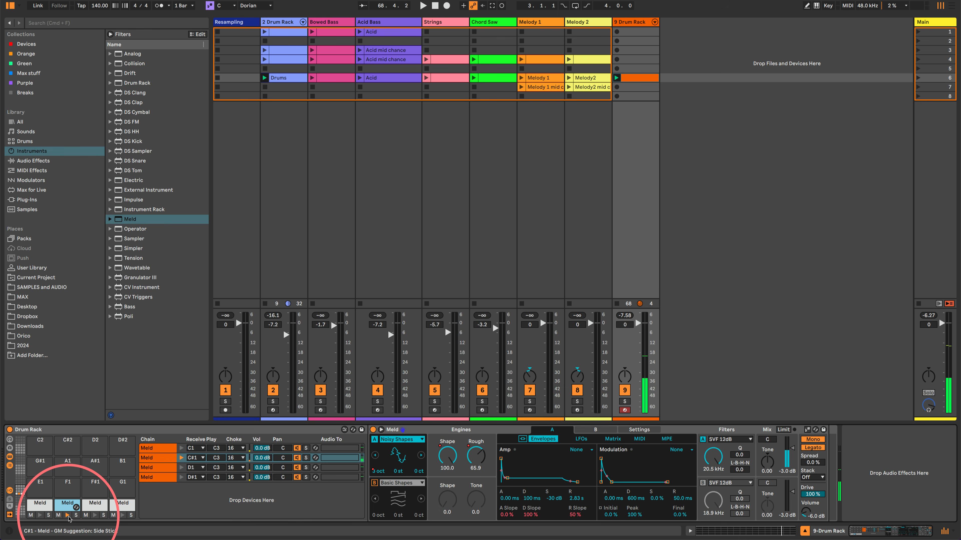
{"action": "right_click", "coordinate": [379, 471]}
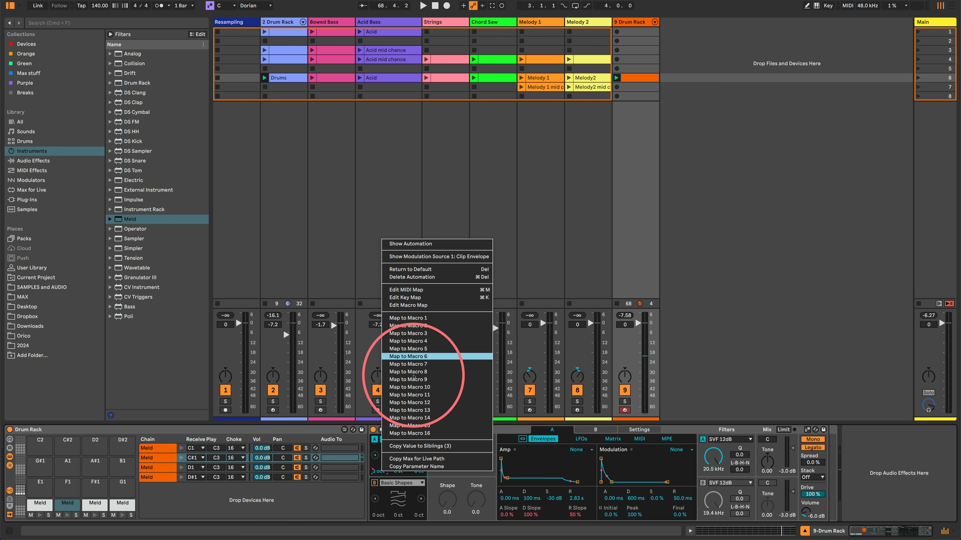
{"action": "left_click", "coordinate": [345, 515]}
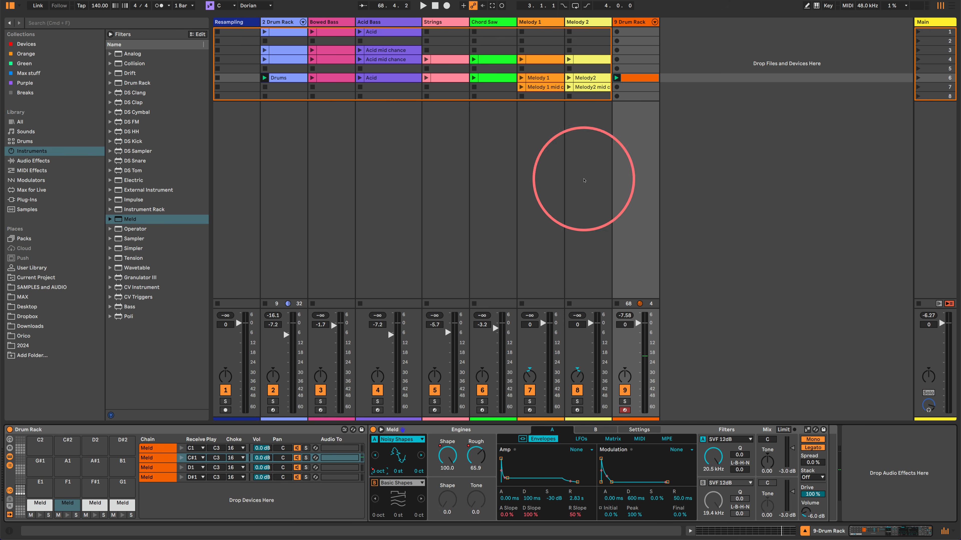
{"action": "right_click", "coordinate": [378, 471]}
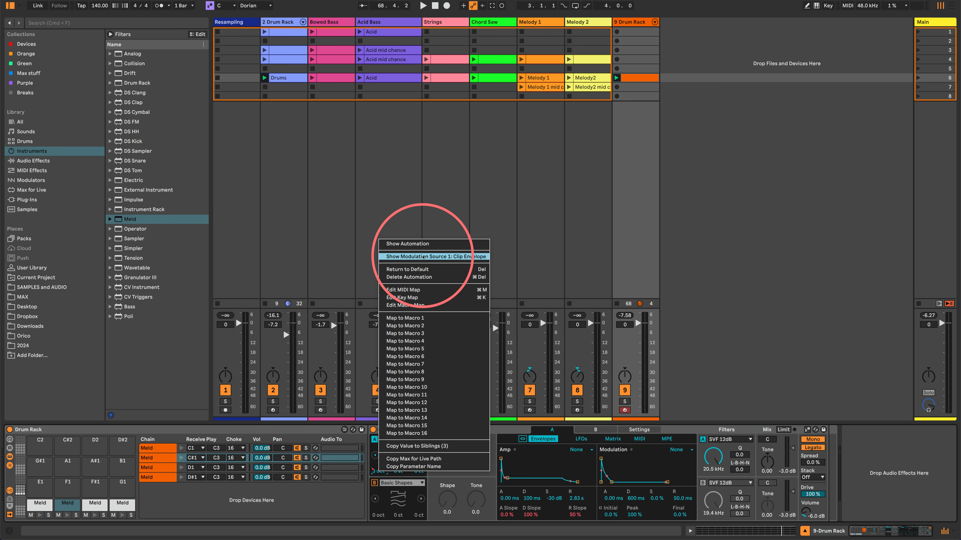
{"action": "left_click", "coordinate": [407, 257]}
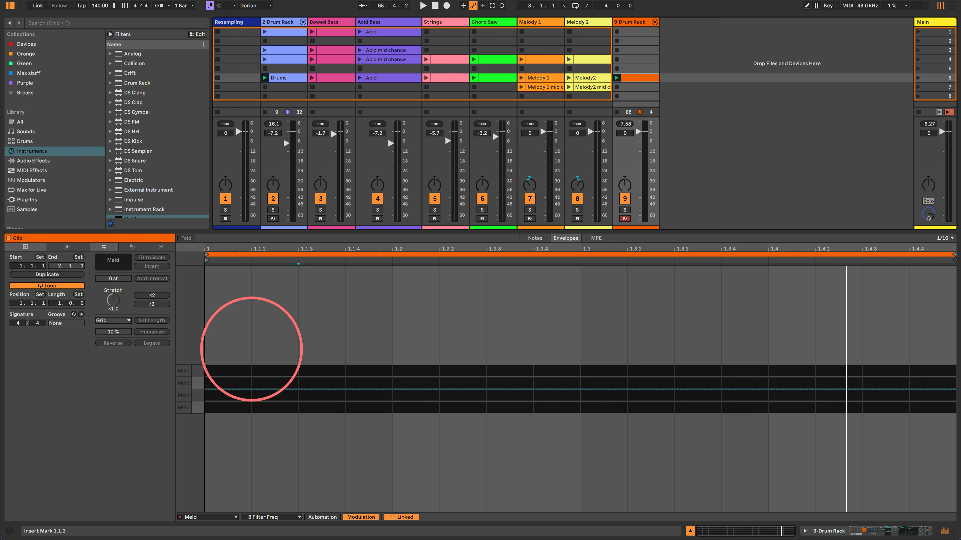
{"action": "left_click", "coordinate": [132, 246]}
{"action": "left_click", "coordinate": [110, 248]}
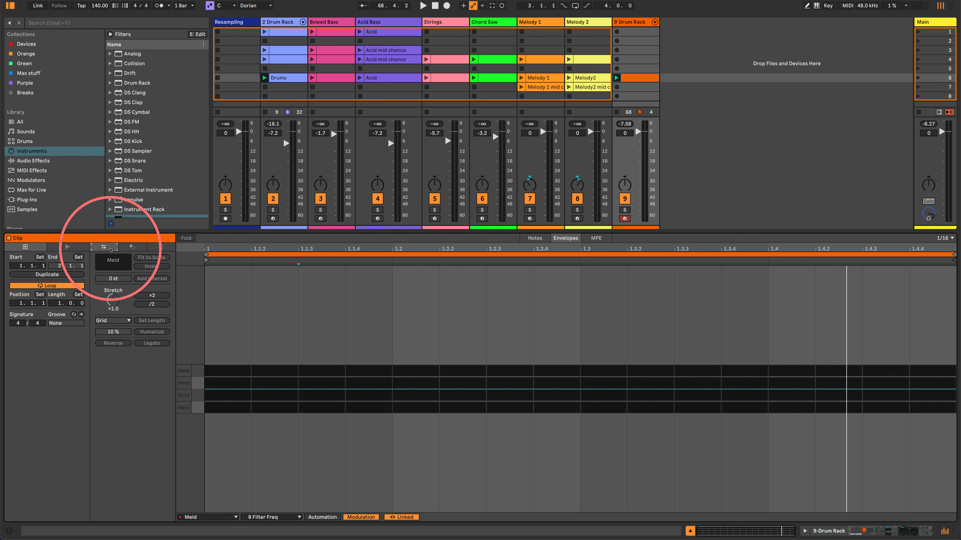
{"action": "left_click", "coordinate": [155, 246]}
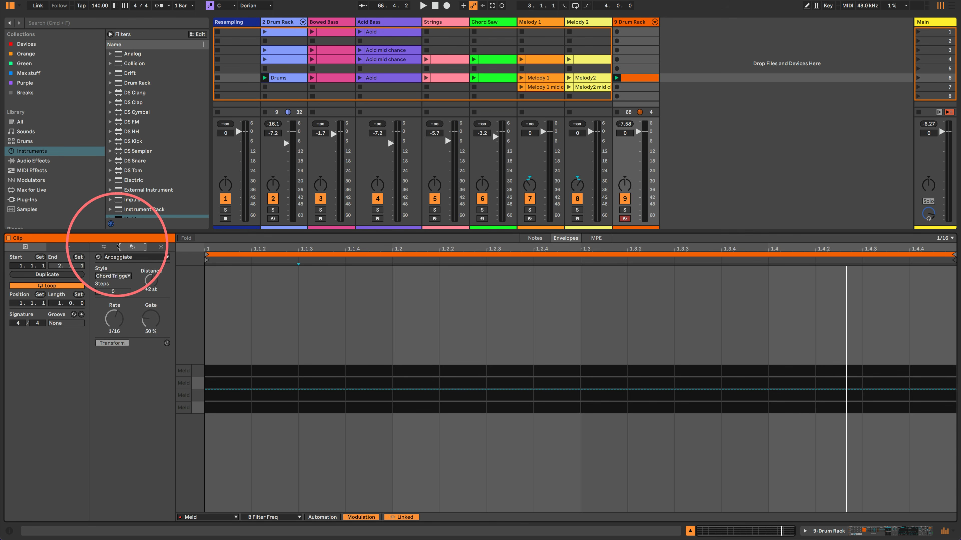
{"action": "left_click", "coordinate": [103, 247]}
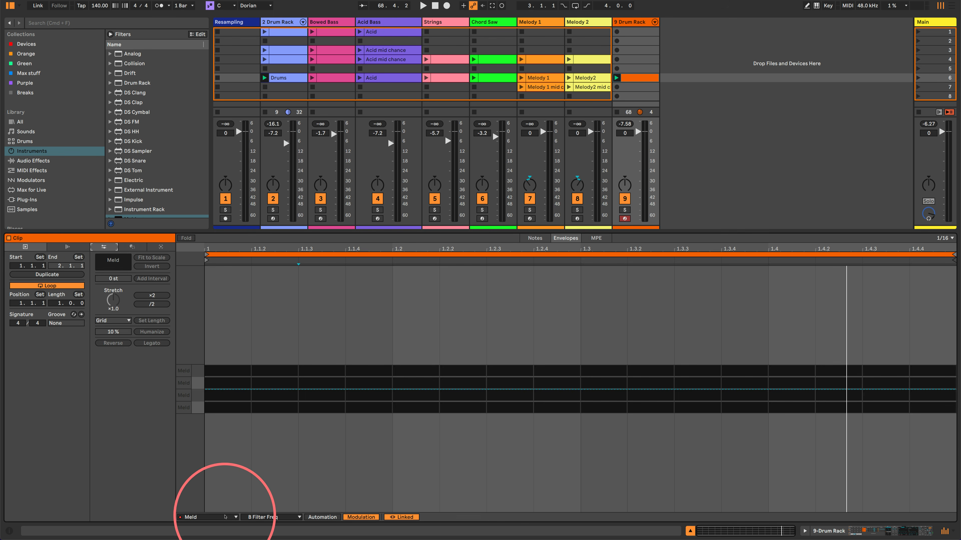
Display the C#1 Meld's A Osc Rough automation envelope in track 9's clip and start playback.
{"action": "left_click", "coordinate": [263, 517]}
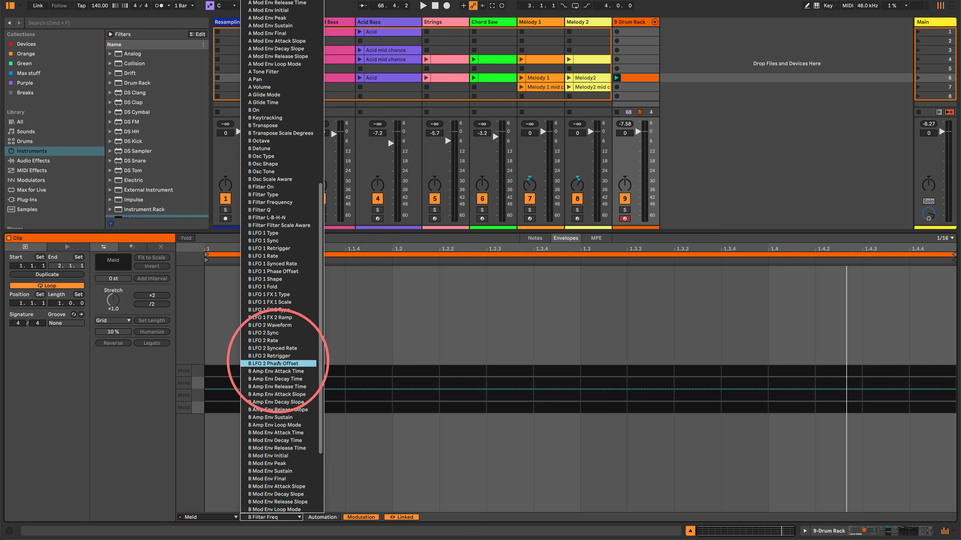
{"action": "scroll", "coordinate": [289, 397], "scroll_direction": "up", "scroll_amount": 10}
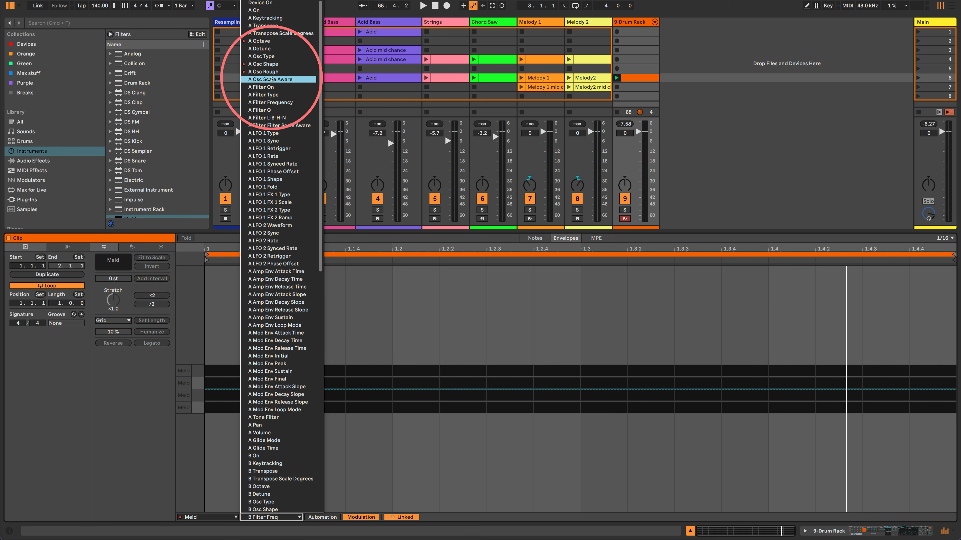
{"action": "left_click", "coordinate": [270, 72]}
{"action": "key", "text": "space"}
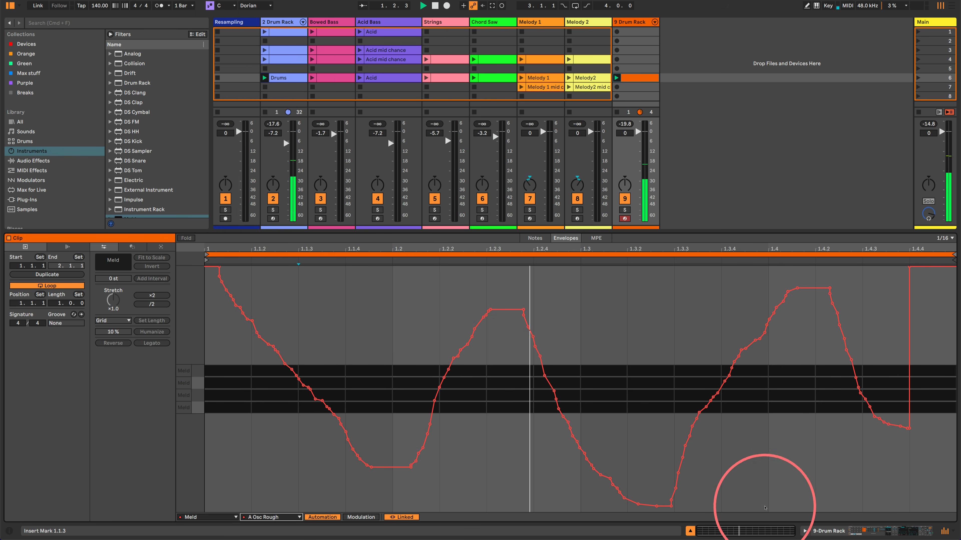
Display the C#1 Meld's A Octave automation and draw a stepped 1/16 pattern over its curve.
{"action": "left_click", "coordinate": [823, 530]}
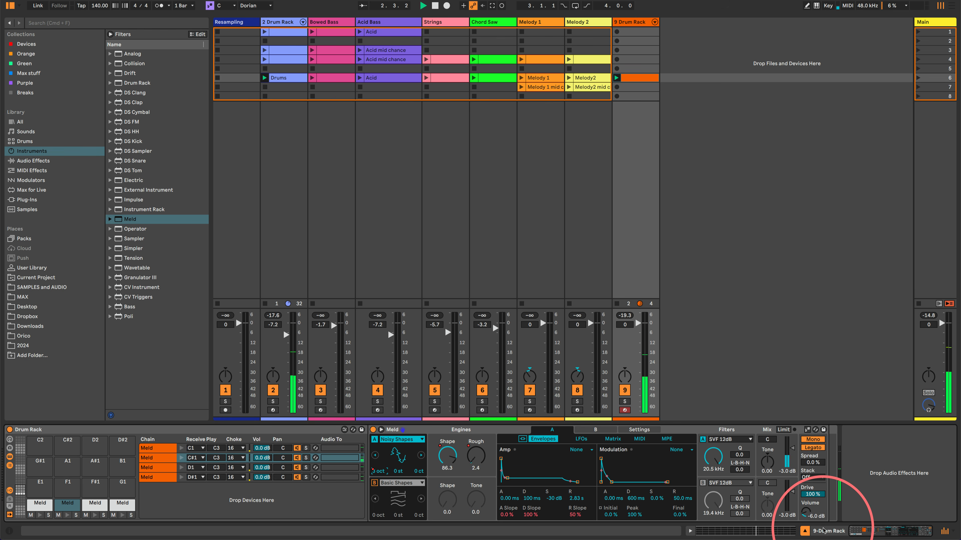
{"action": "right_click", "coordinate": [379, 471]}
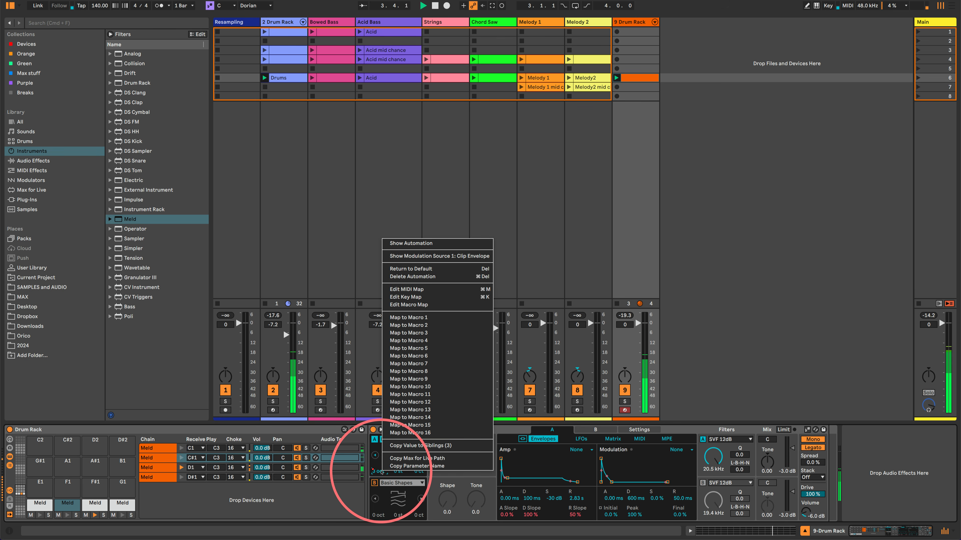
{"action": "left_click", "coordinate": [414, 243]}
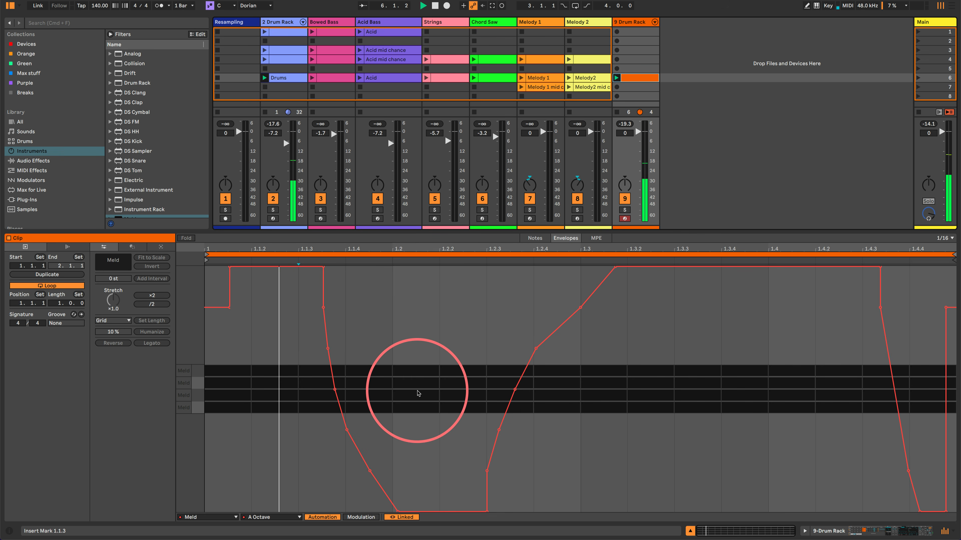
{"action": "key", "text": "b"}
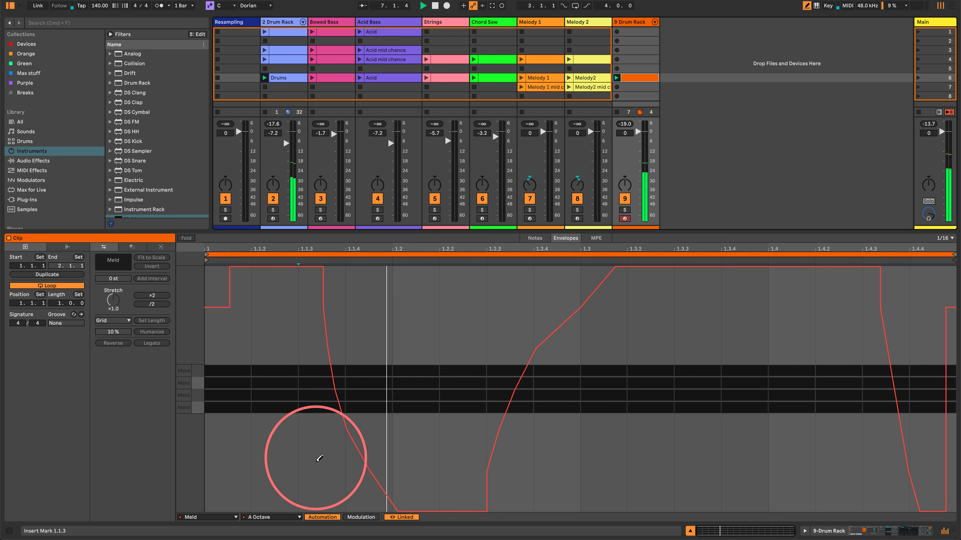
{"action": "mouse_move", "coordinate": [317, 455]}
{"action": "left_mouse_down"}
{"action": "mouse_move", "coordinate": [371, 392]}
{"action": "mouse_move", "coordinate": [532, 389]}
{"action": "left_mouse_up"}
{"action": "mouse_move", "coordinate": [605, 387]}
{"action": "left_mouse_down"}
{"action": "mouse_move", "coordinate": [829, 403]}
{"action": "mouse_move", "coordinate": [915, 353]}
{"action": "mouse_move", "coordinate": [242, 360]}
{"action": "mouse_move", "coordinate": [274, 364]}
{"action": "left_mouse_up"}
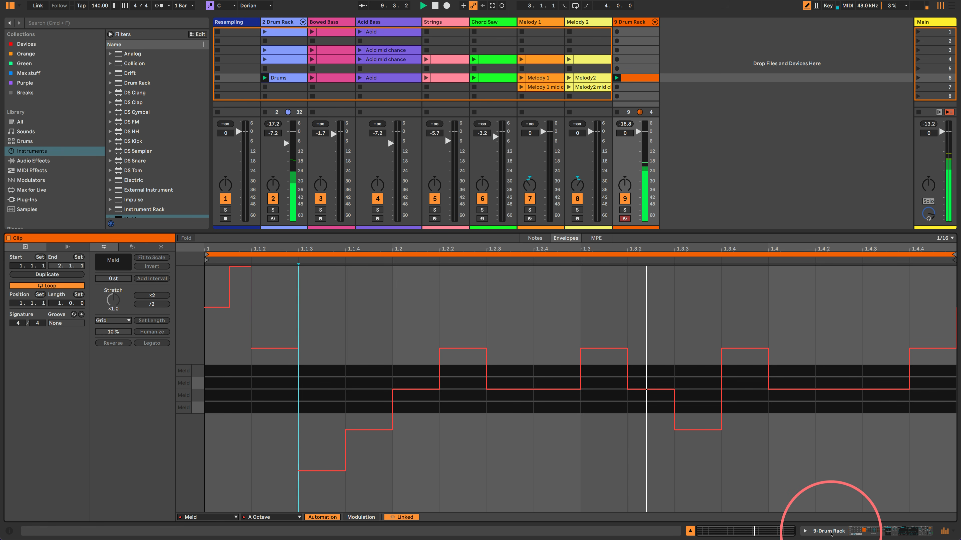
Display the C#1 Meld's A Osc Shape automation and draw varied 1/16 steps across the whole bar.
{"action": "left_click", "coordinate": [826, 530]}
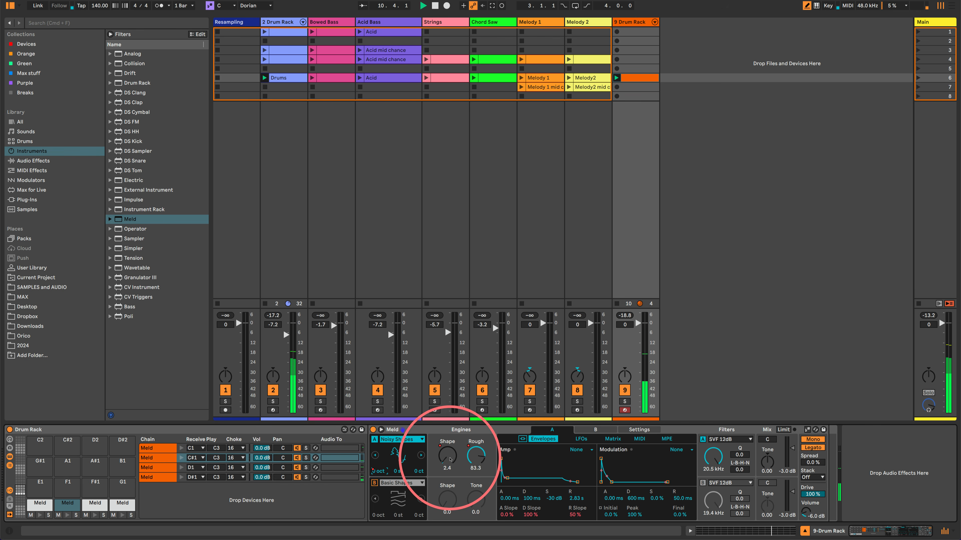
{"action": "right_click", "coordinate": [450, 457]}
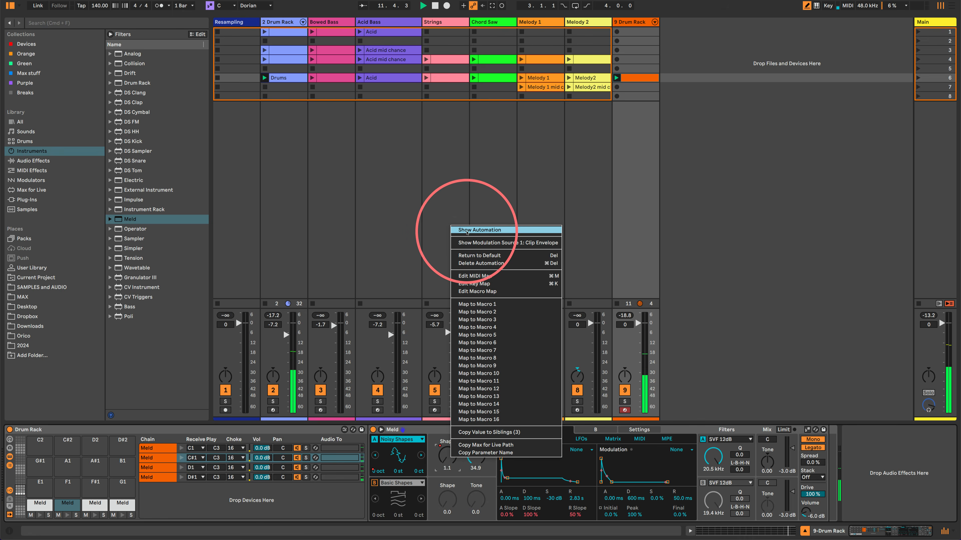
{"action": "left_click", "coordinate": [479, 229]}
{"action": "mouse_move", "coordinate": [239, 444]}
{"action": "left_mouse_down"}
{"action": "mouse_move", "coordinate": [846, 414]}
{"action": "mouse_move", "coordinate": [934, 379]}
{"action": "left_mouse_up"}
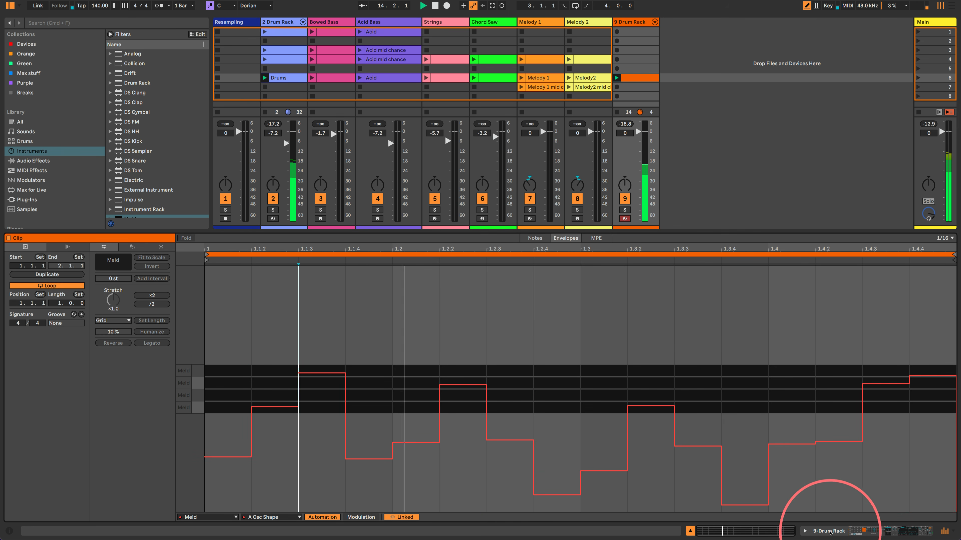
Display the C#1 Meld's A Osc Rough automation and redraw its curve as varied 1/16 steps.
{"action": "left_click", "coordinate": [828, 531]}
{"action": "right_click", "coordinate": [471, 451]}
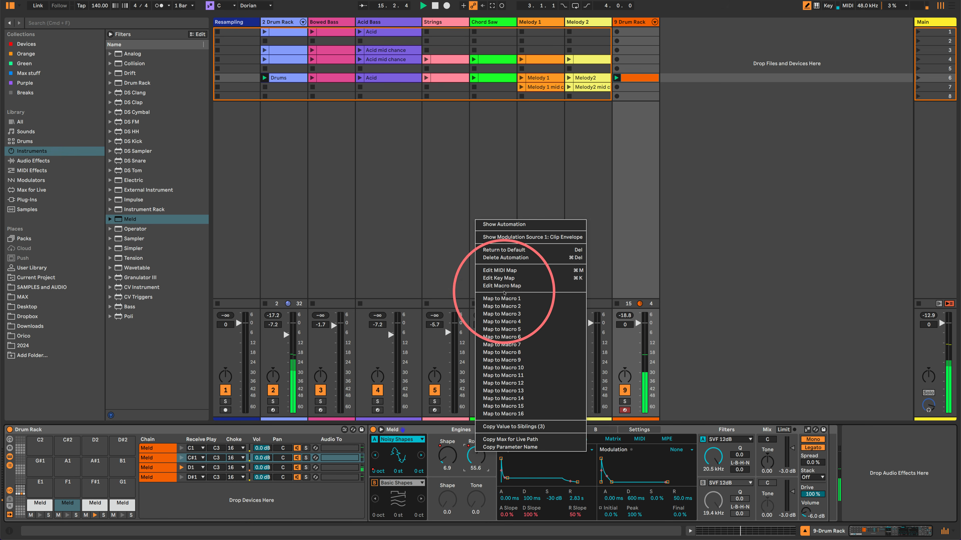
{"action": "left_click", "coordinate": [515, 226]}
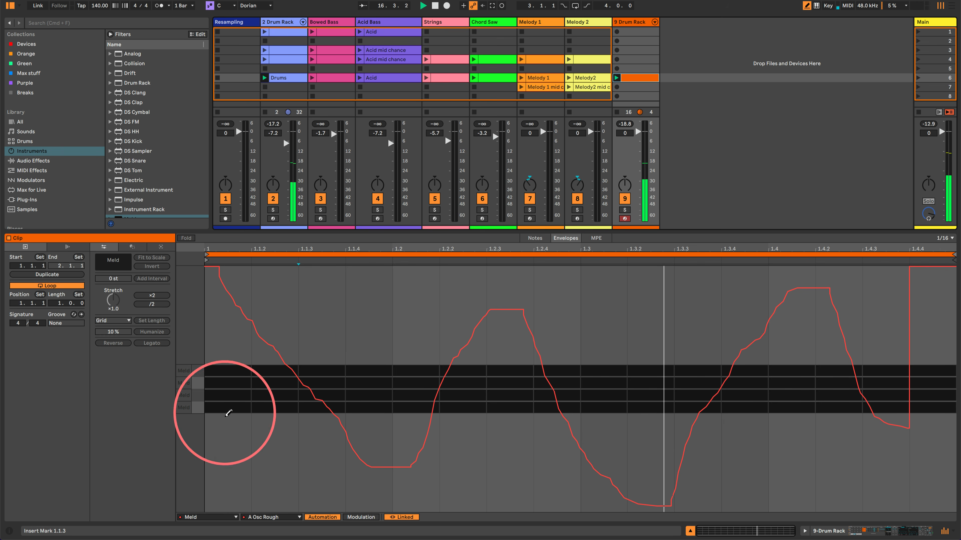
{"action": "mouse_move", "coordinate": [231, 312]}
{"action": "left_mouse_down"}
{"action": "mouse_move", "coordinate": [460, 459]}
{"action": "mouse_move", "coordinate": [605, 322]}
{"action": "mouse_move", "coordinate": [897, 382]}
{"action": "mouse_move", "coordinate": [704, 364]}
{"action": "left_mouse_up"}
Select the C1 pad and display its Meld's A Osc Amount automation envelope in the clip.
{"action": "left_click", "coordinate": [826, 531]}
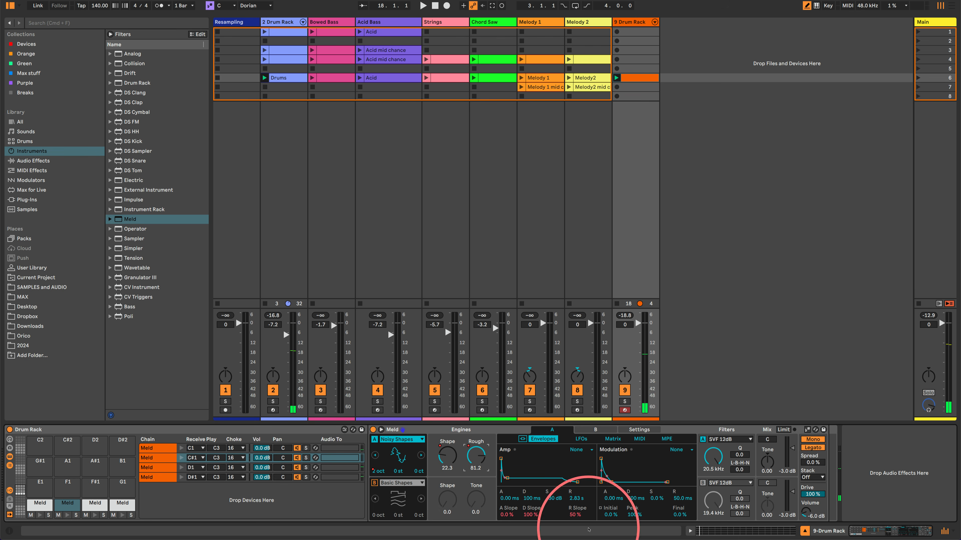
{"action": "left_click", "coordinate": [40, 498]}
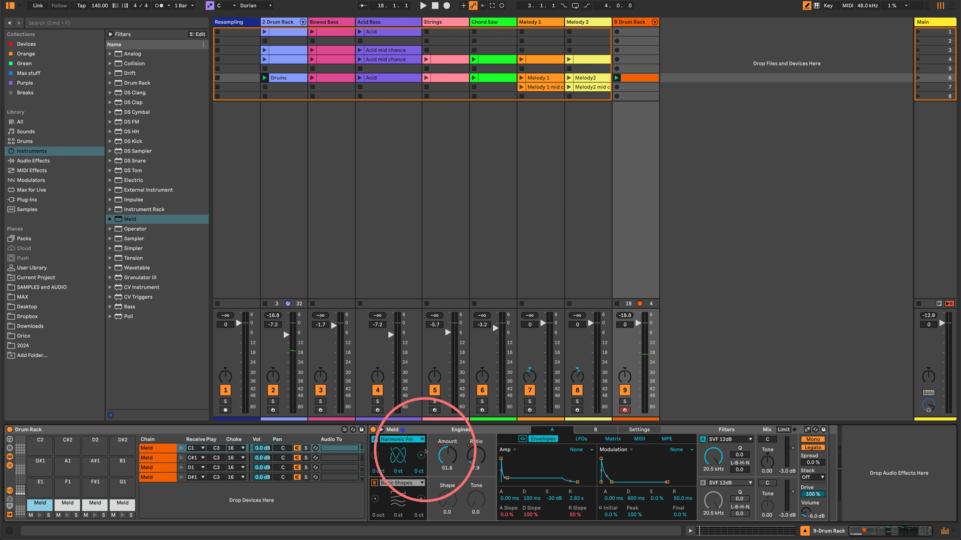
{"action": "right_click", "coordinate": [447, 456]}
{"action": "left_click", "coordinate": [479, 228]}
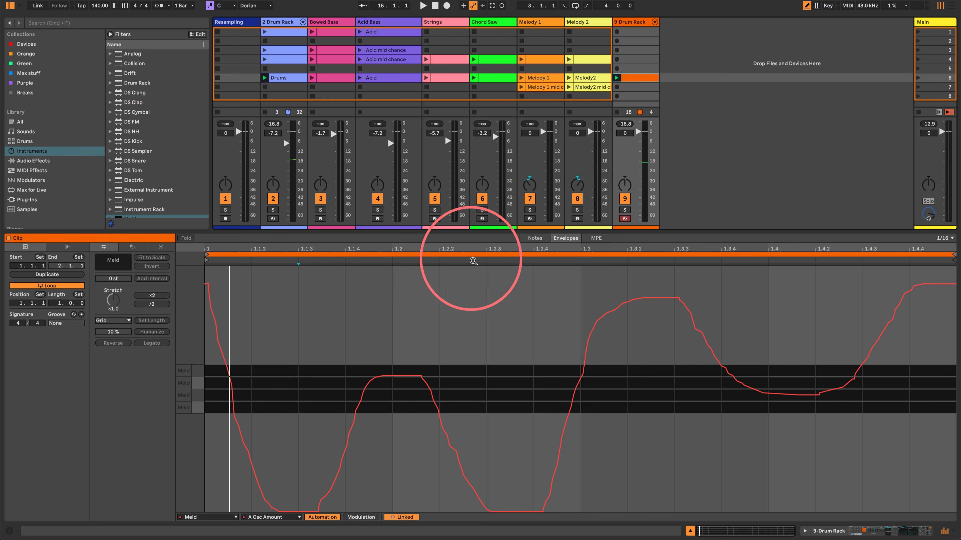
Simplify the entire A Osc Amount automation envelope of the C1 Meld, then clear the time selection.
{"action": "left_click", "coordinate": [453, 321]}
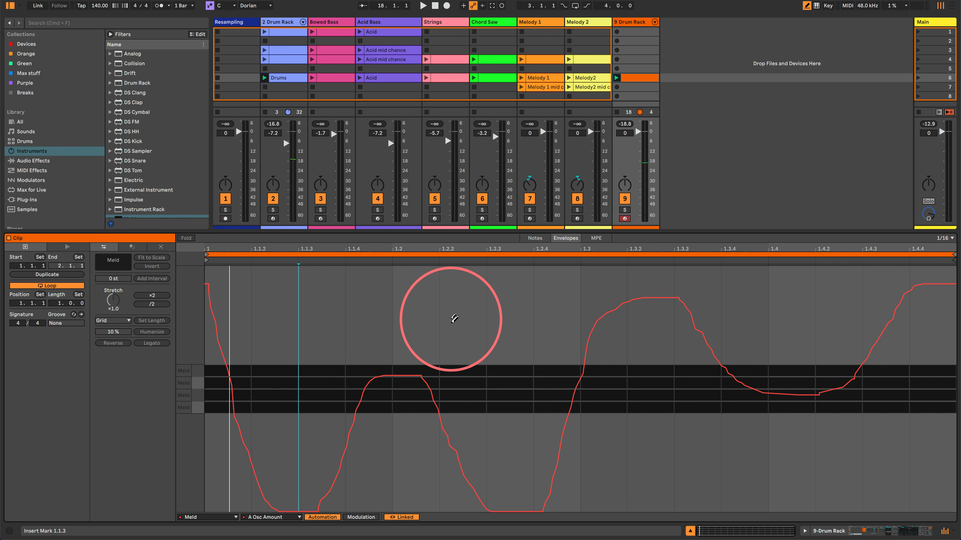
{"action": "key", "text": "b"}
{"action": "key", "text": "super+a"}
{"action": "right_click", "coordinate": [451, 320]}
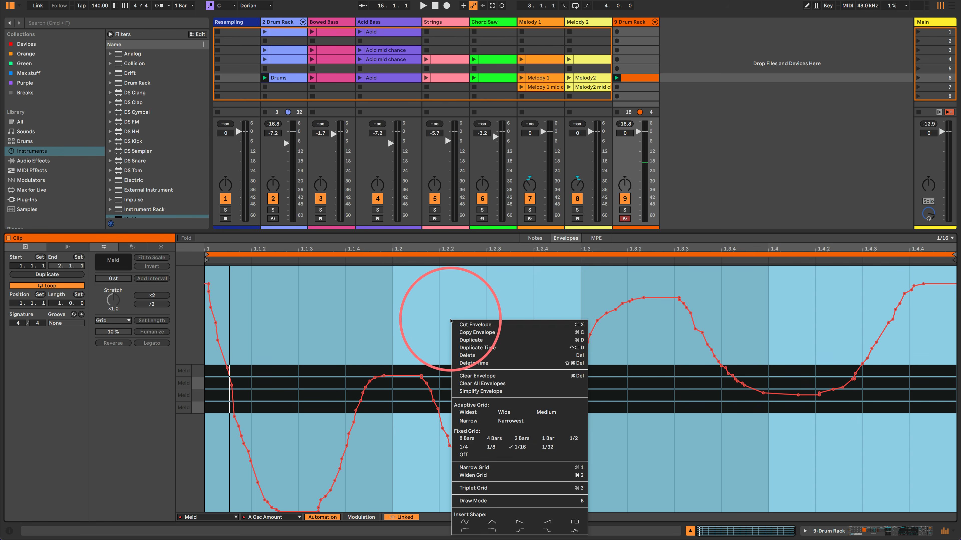
{"action": "left_click", "coordinate": [473, 392]}
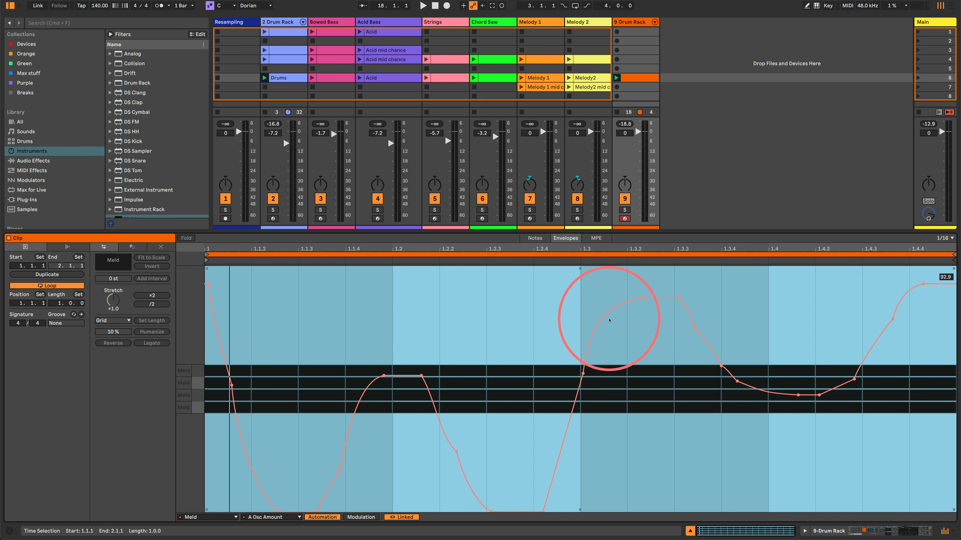
{"action": "left_click", "coordinate": [533, 320]}
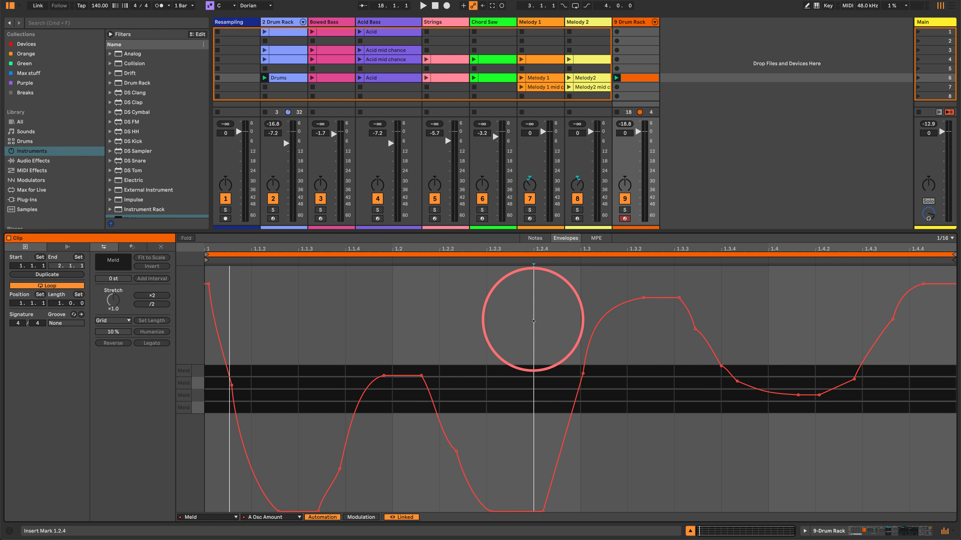
Draw a stepped 1/16 pattern over the C1 Meld's A Osc Amount envelope and start playback.
{"action": "key", "text": "b"}
{"action": "mouse_move", "coordinate": [231, 333]}
{"action": "left_mouse_down"}
{"action": "mouse_move", "coordinate": [615, 383]}
{"action": "mouse_move", "coordinate": [918, 458]}
{"action": "mouse_move", "coordinate": [682, 333]}
{"action": "left_mouse_up"}
{"action": "key", "text": "space"}
Display the automation of the C1 Meld's engine A Ratio and draw varied 1/16 steps across the bar.
{"action": "left_click", "coordinate": [834, 531]}
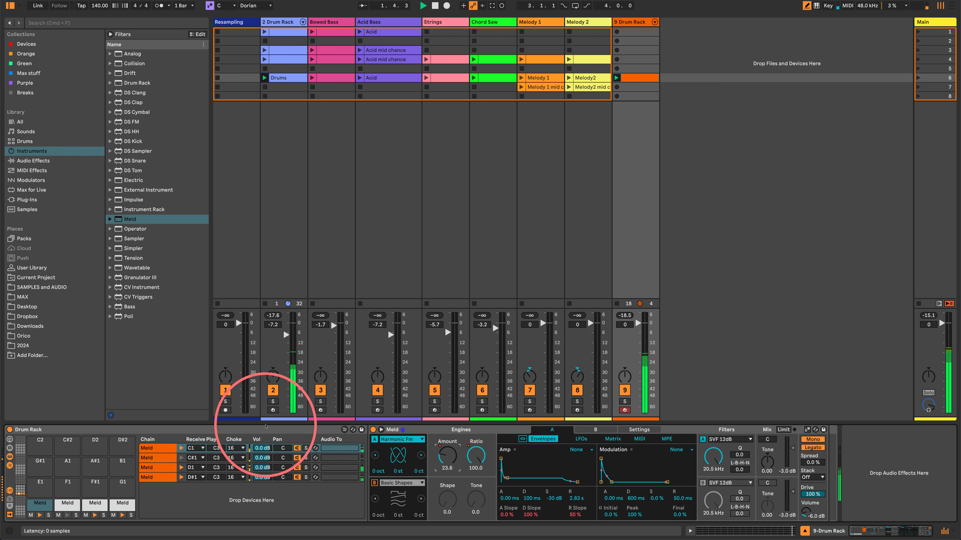
{"action": "right_click", "coordinate": [484, 458]}
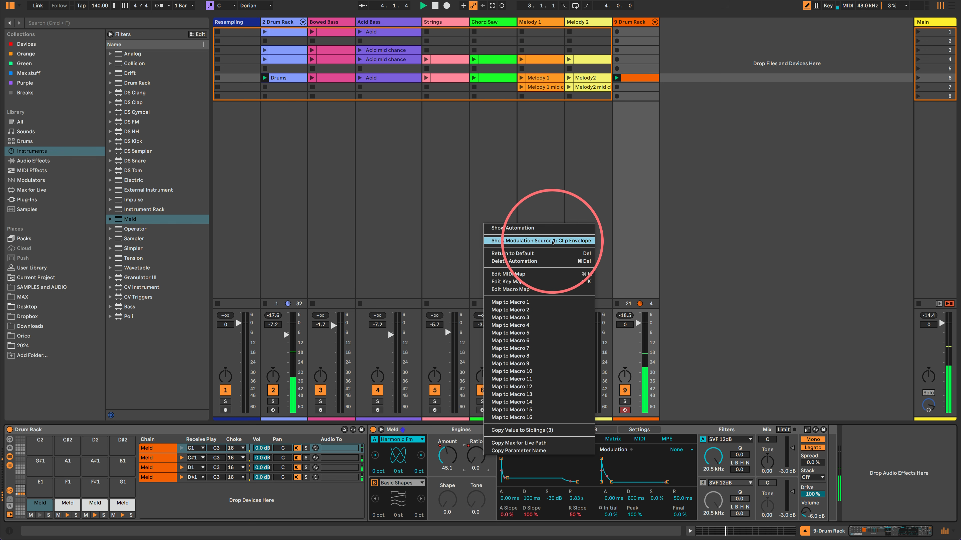
{"action": "left_click", "coordinate": [529, 228]}
{"action": "mouse_move", "coordinate": [226, 457]}
{"action": "left_mouse_down"}
{"action": "mouse_move", "coordinate": [492, 402]}
{"action": "mouse_move", "coordinate": [804, 431]}
{"action": "mouse_move", "coordinate": [947, 318]}
{"action": "mouse_move", "coordinate": [837, 512]}
{"action": "left_mouse_up"}
Select the D1 Meld chain, display its A Osc Freq automation and draw varied 1/16 steps across the bar.
{"action": "key", "text": "shift+Tab"}
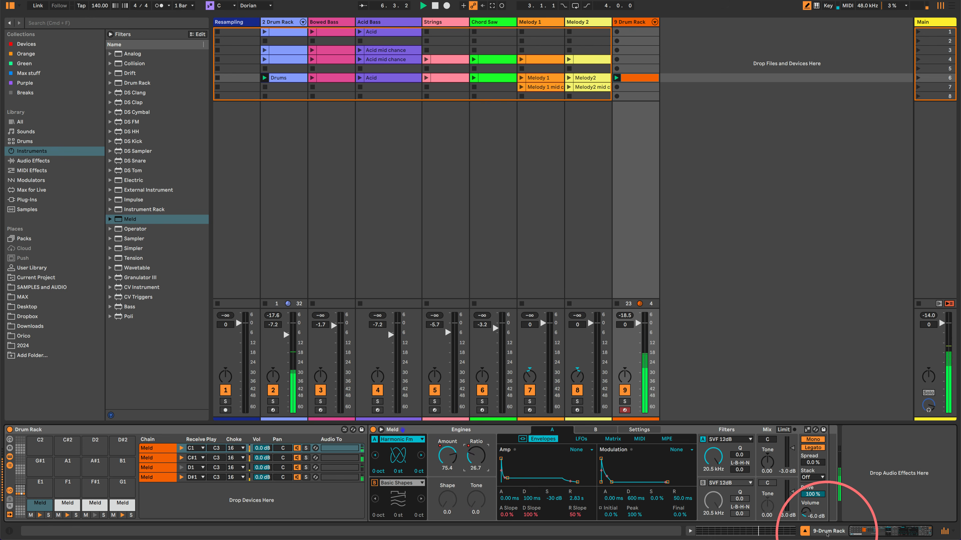
{"action": "left_click", "coordinate": [155, 468]}
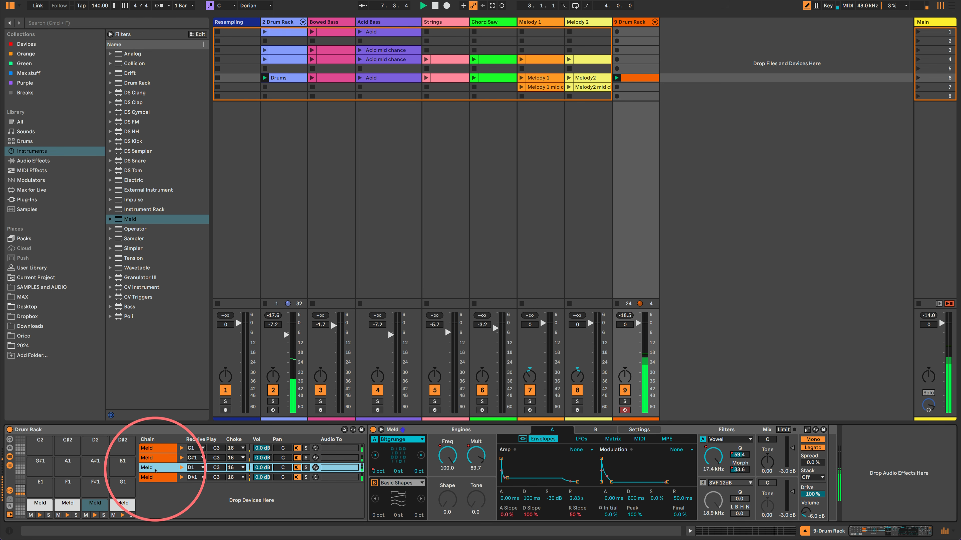
{"action": "right_click", "coordinate": [447, 456]}
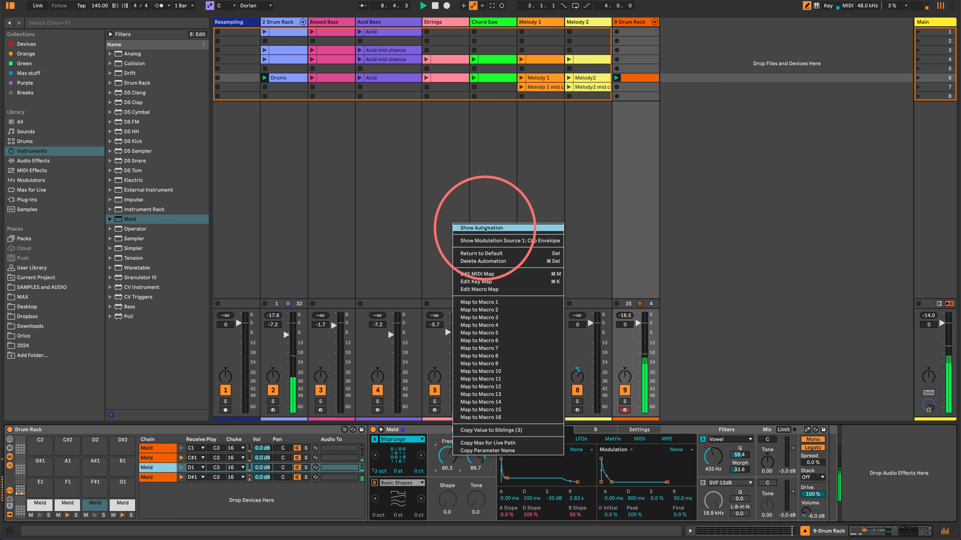
{"action": "left_click", "coordinate": [492, 227]}
{"action": "mouse_move", "coordinate": [225, 392]}
{"action": "left_mouse_down"}
{"action": "mouse_move", "coordinate": [541, 292]}
{"action": "mouse_move", "coordinate": [933, 418]}
{"action": "left_mouse_up"}
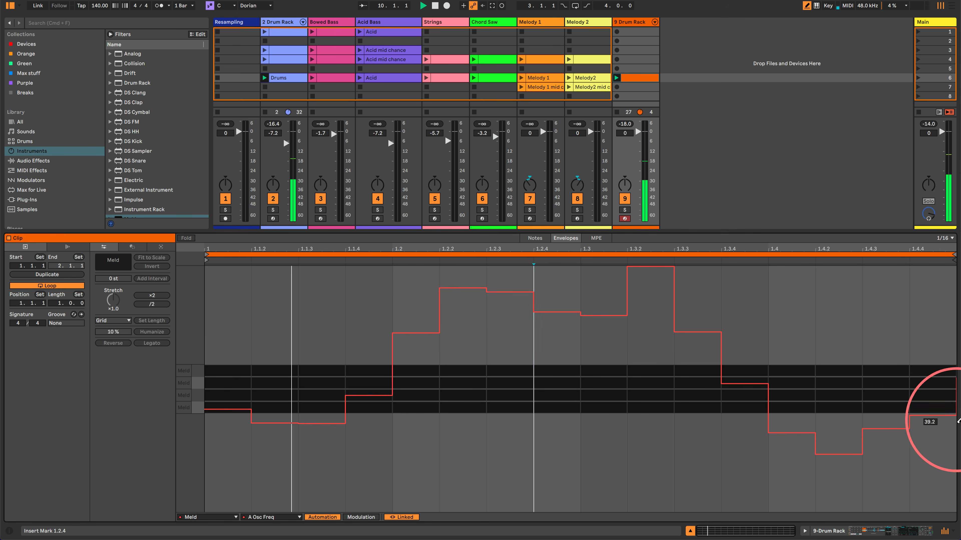
Display the D1 Meld's A Osc Mult automation and redraw it as varied 1/16 steps across the bar.
{"action": "key", "text": "shift+Tab"}
{"action": "right_click", "coordinate": [465, 456]}
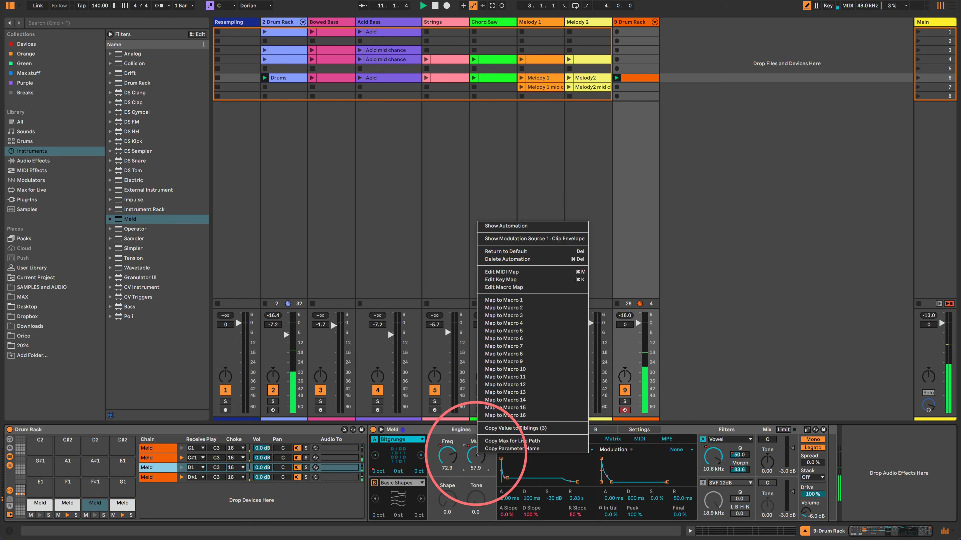
{"action": "left_click", "coordinate": [512, 227]}
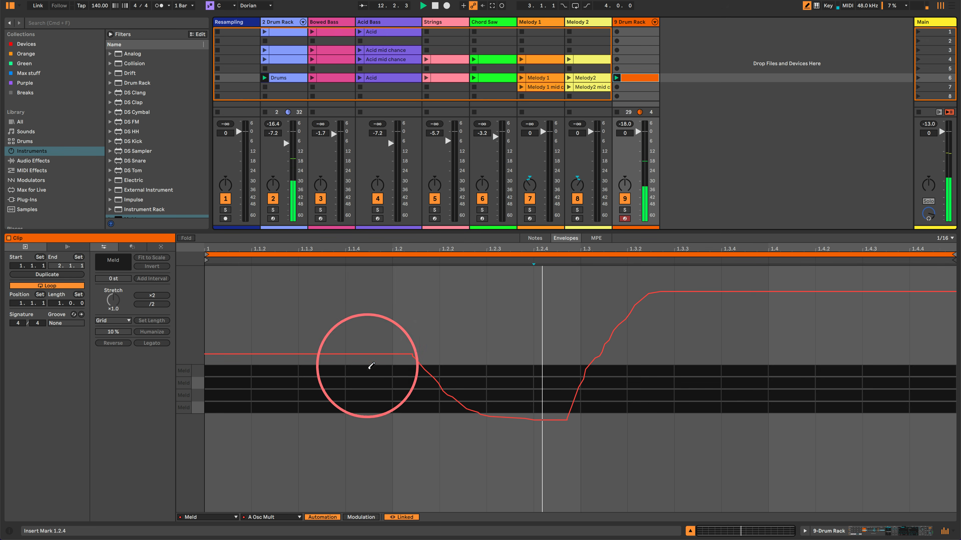
{"action": "mouse_move", "coordinate": [215, 359]}
{"action": "left_mouse_down"}
{"action": "mouse_move", "coordinate": [553, 342]}
{"action": "mouse_move", "coordinate": [910, 405]}
{"action": "left_mouse_up"}
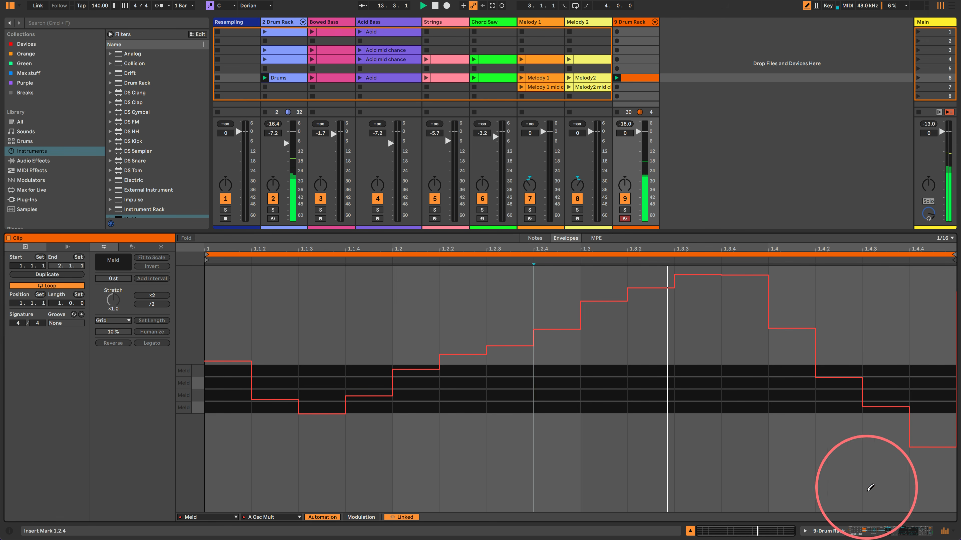
Display the automation of the D1 Meld's filter A frequency and draw a stepped pattern across the bar.
{"action": "left_click", "coordinate": [827, 531]}
{"action": "right_click", "coordinate": [720, 457]}
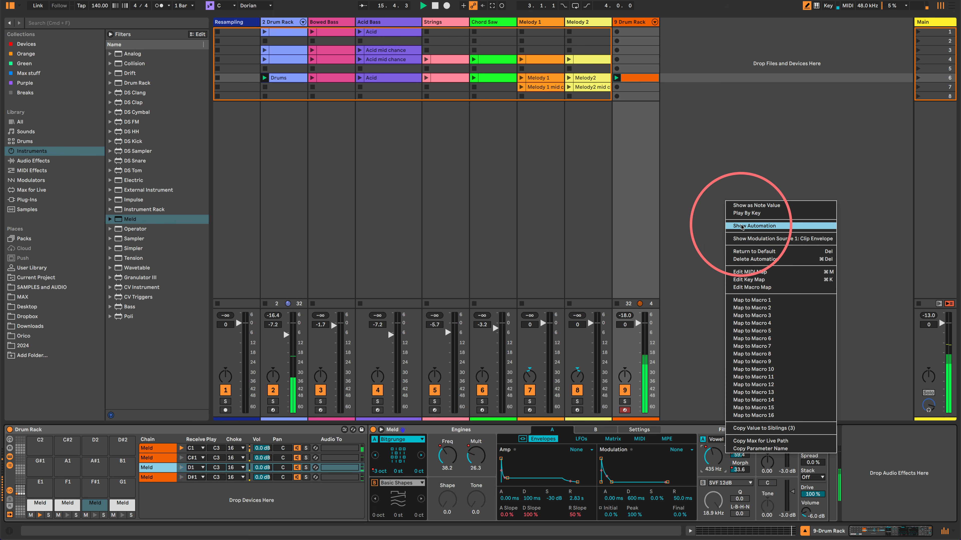
{"action": "left_click", "coordinate": [741, 226]}
{"action": "mouse_move", "coordinate": [212, 392]}
{"action": "left_mouse_down"}
{"action": "mouse_move", "coordinate": [229, 401]}
{"action": "mouse_move", "coordinate": [484, 326]}
{"action": "left_mouse_up"}
{"action": "mouse_move", "coordinate": [497, 384]}
{"action": "left_mouse_down"}
{"action": "mouse_move", "coordinate": [886, 393]}
{"action": "mouse_move", "coordinate": [897, 468]}
{"action": "left_mouse_up"}
Display the D1 Meld's A Filter Morph automation and redraw it as varied 1/16 steps across the bar.
{"action": "left_click", "coordinate": [827, 531]}
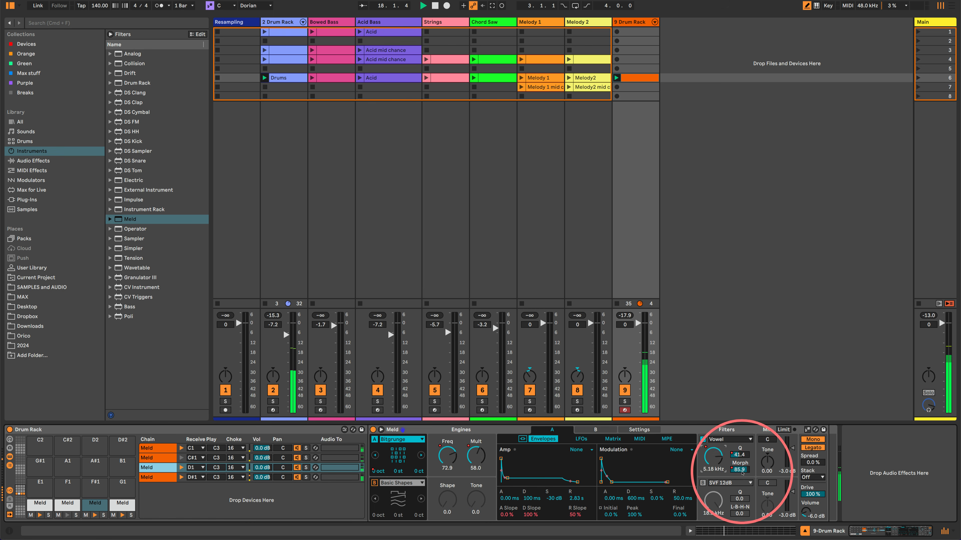
{"action": "right_click", "coordinate": [737, 470]}
{"action": "left_click", "coordinate": [766, 242]}
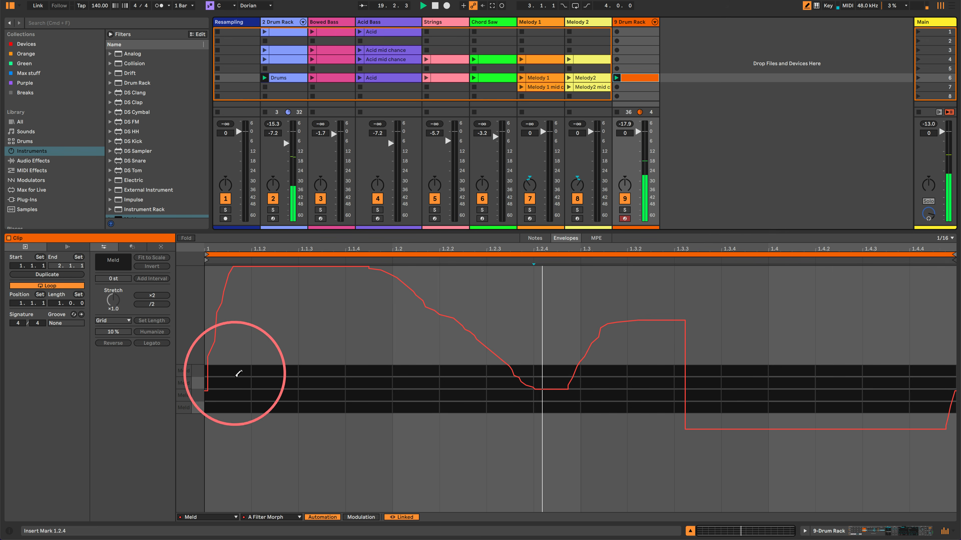
{"action": "mouse_move", "coordinate": [246, 339]}
{"action": "left_mouse_down"}
{"action": "mouse_move", "coordinate": [814, 381]}
{"action": "mouse_move", "coordinate": [959, 456]}
{"action": "left_mouse_up"}
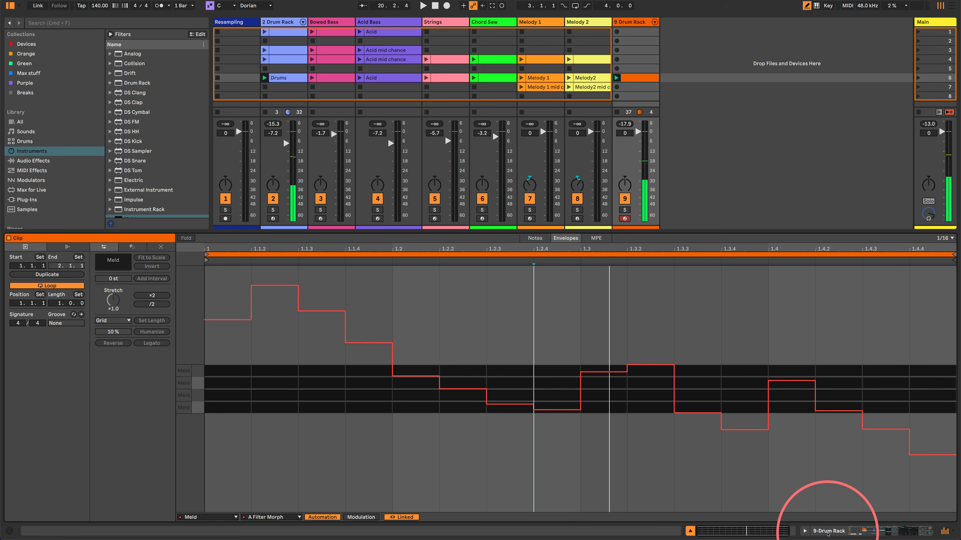
Display the D1 Meld's A Filter Q automation envelope in the clip.
{"action": "left_click", "coordinate": [826, 531]}
{"action": "right_click", "coordinate": [737, 455]}
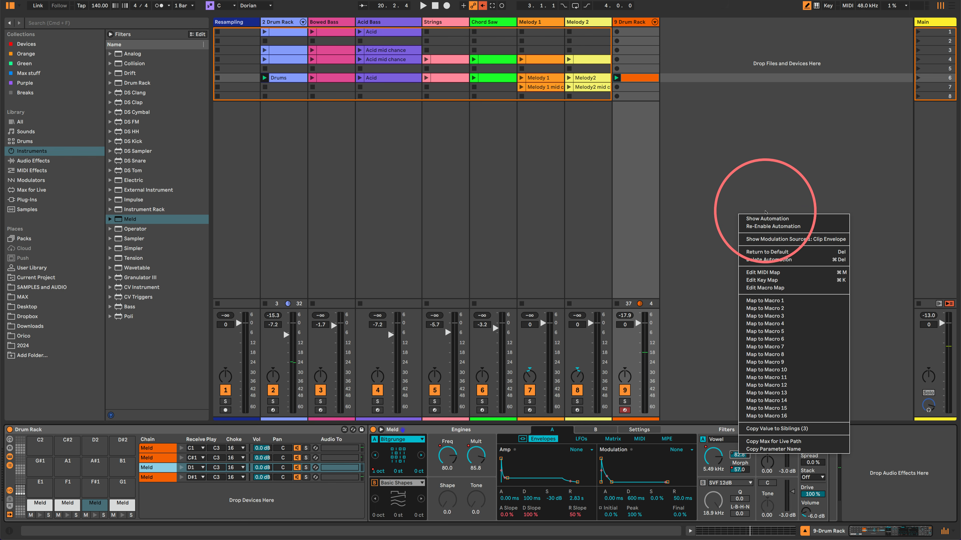
{"action": "left_click", "coordinate": [761, 221]}
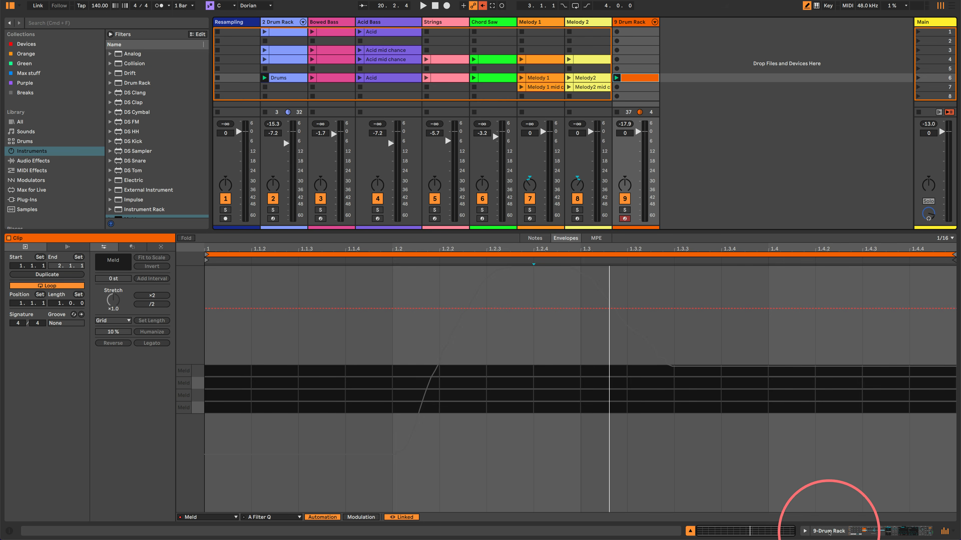
Start playback and redraw the D1 Meld's A Filter Q automation in the clip as 1/16 steps across the bar.
{"action": "left_click", "coordinate": [826, 531]}
{"action": "right_click", "coordinate": [740, 454]}
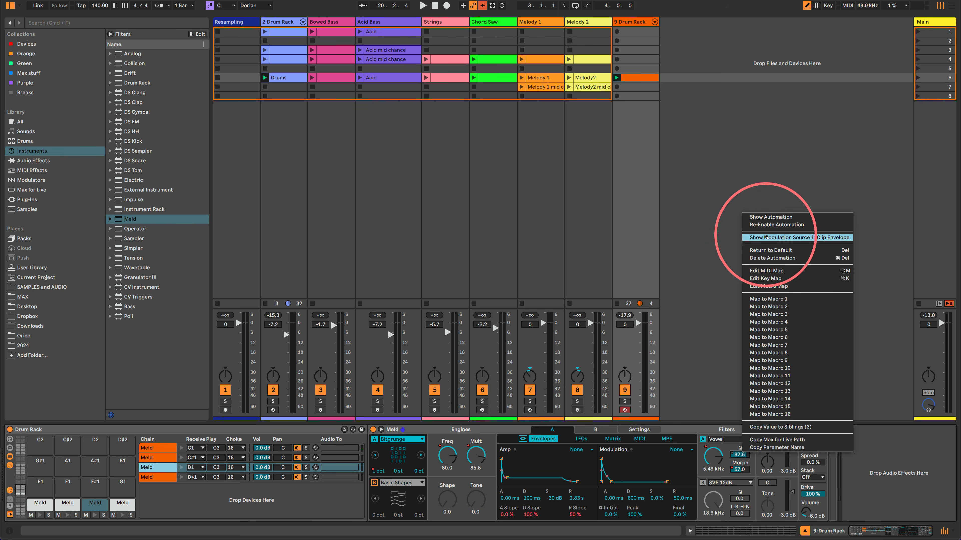
{"action": "left_click", "coordinate": [699, 337]}
{"action": "key", "text": "space"}
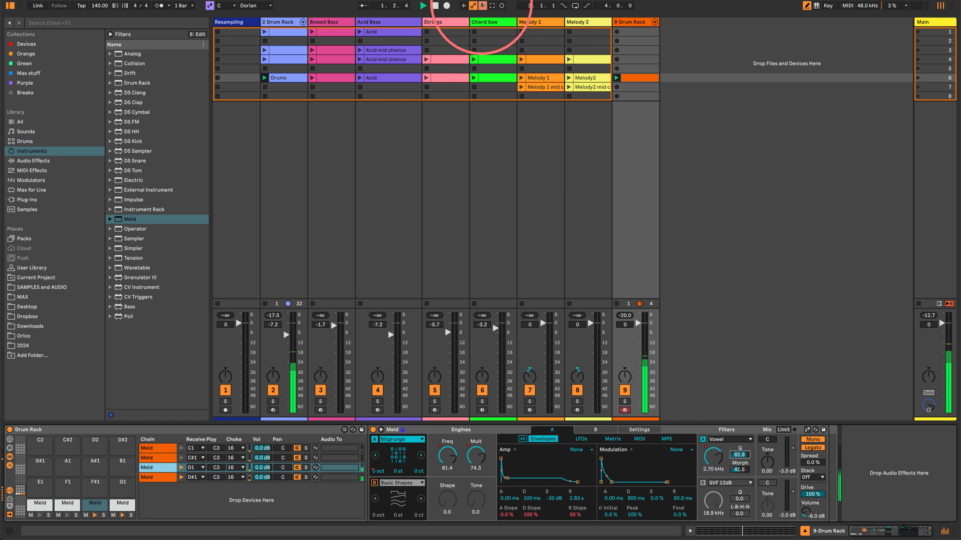
{"action": "right_click", "coordinate": [741, 456]}
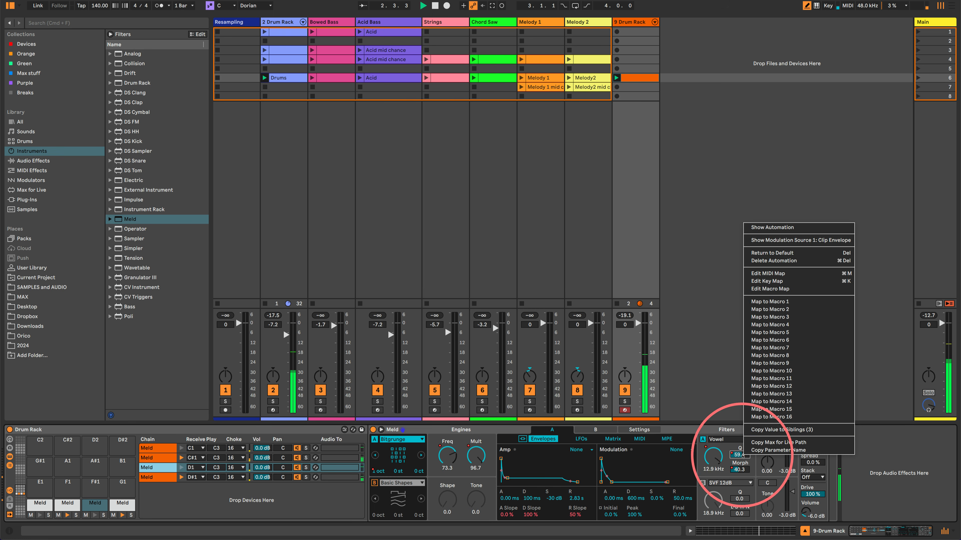
{"action": "left_click", "coordinate": [747, 221]}
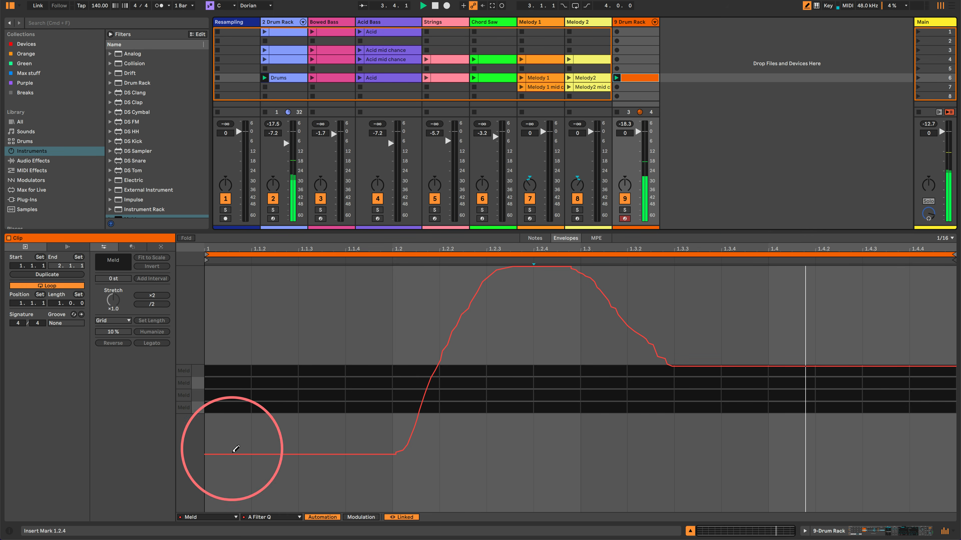
{"action": "mouse_move", "coordinate": [231, 451]}
{"action": "left_mouse_down"}
{"action": "mouse_move", "coordinate": [532, 285]}
{"action": "mouse_move", "coordinate": [857, 439]}
{"action": "mouse_move", "coordinate": [956, 473]}
{"action": "left_mouse_up"}
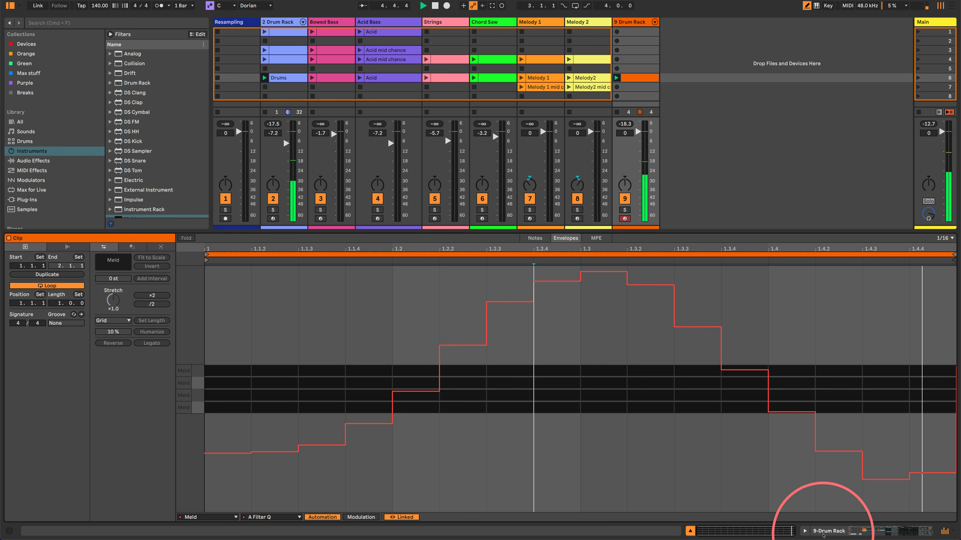
Display the D#1 Meld's A Osc Decay automation and redraw it as varied 1/16 steps across the bar.
{"action": "left_click", "coordinate": [828, 531]}
{"action": "left_click", "coordinate": [115, 507]}
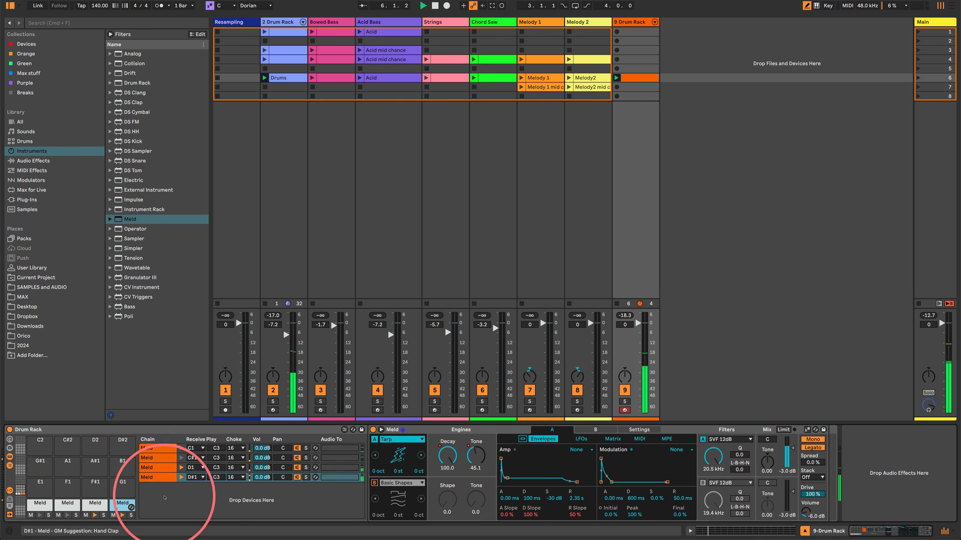
{"action": "right_click", "coordinate": [452, 444]}
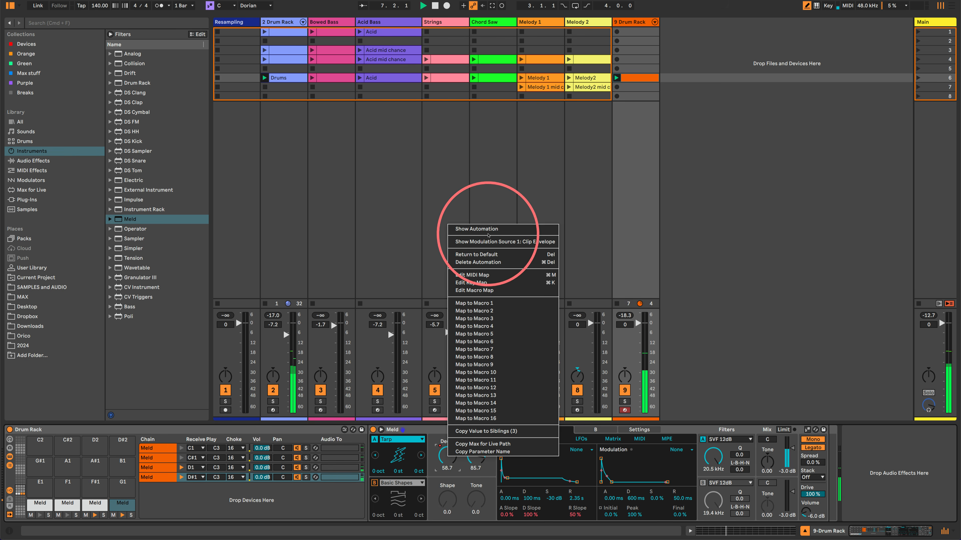
{"action": "left_click", "coordinate": [476, 229]}
{"action": "mouse_move", "coordinate": [227, 411]}
{"action": "left_mouse_down"}
{"action": "mouse_move", "coordinate": [502, 301]}
{"action": "mouse_move", "coordinate": [893, 407]}
{"action": "left_mouse_up"}
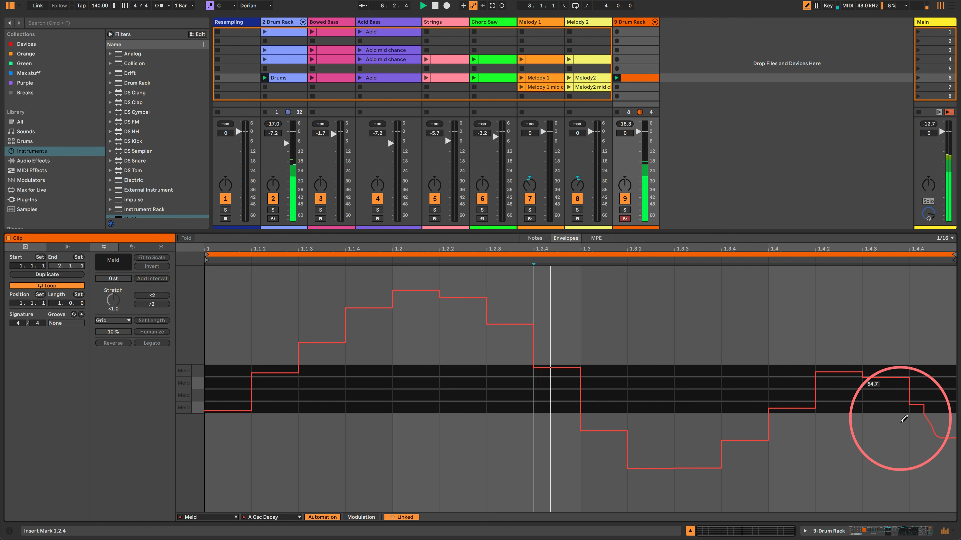
Display the D#1 Meld's A Osc Tone automation and redraw it as varied 1/16 steps across the bar.
{"action": "left_click", "coordinate": [828, 531]}
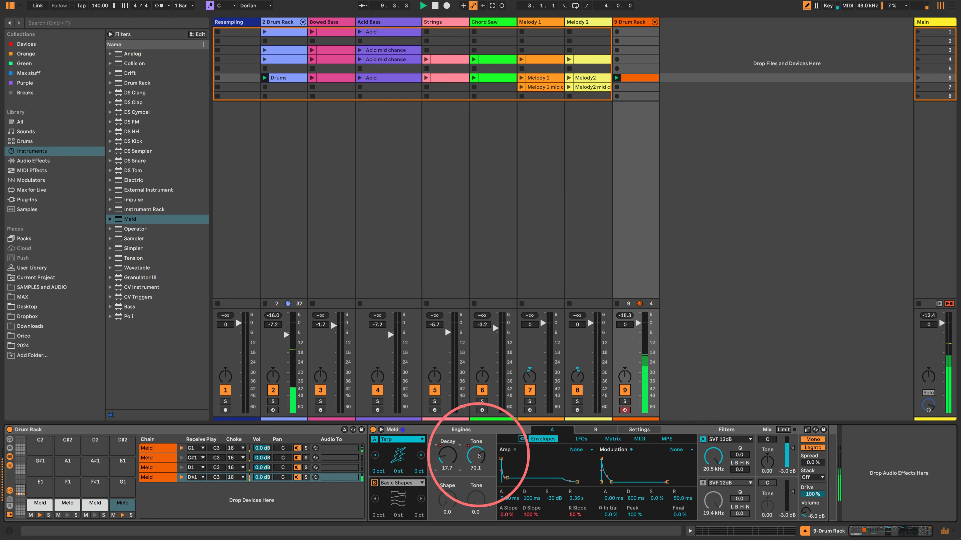
{"action": "right_click", "coordinate": [448, 454]}
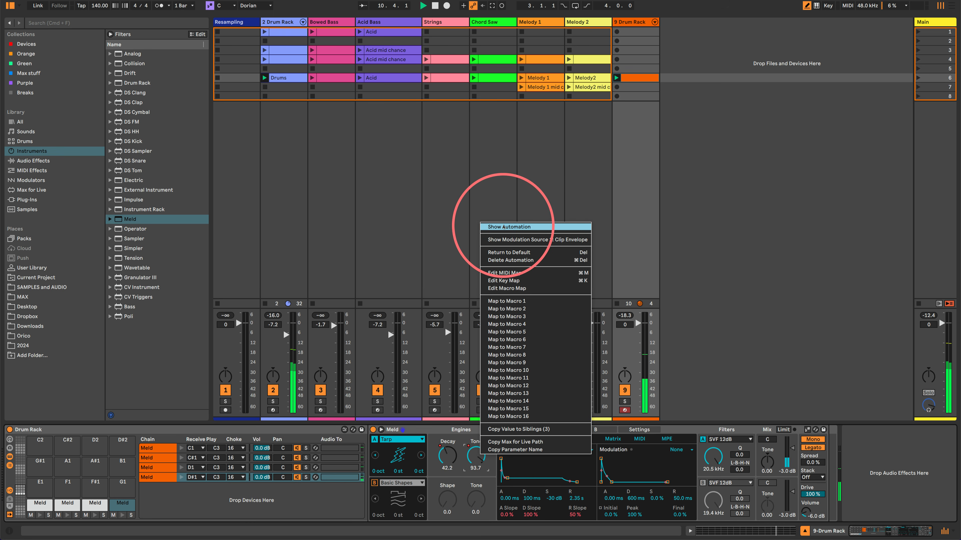
{"action": "left_click", "coordinate": [509, 227]}
{"action": "mouse_move", "coordinate": [337, 367]}
{"action": "left_mouse_down"}
{"action": "mouse_move", "coordinate": [242, 380]}
{"action": "mouse_move", "coordinate": [812, 343]}
{"action": "mouse_move", "coordinate": [942, 379]}
{"action": "left_mouse_up"}
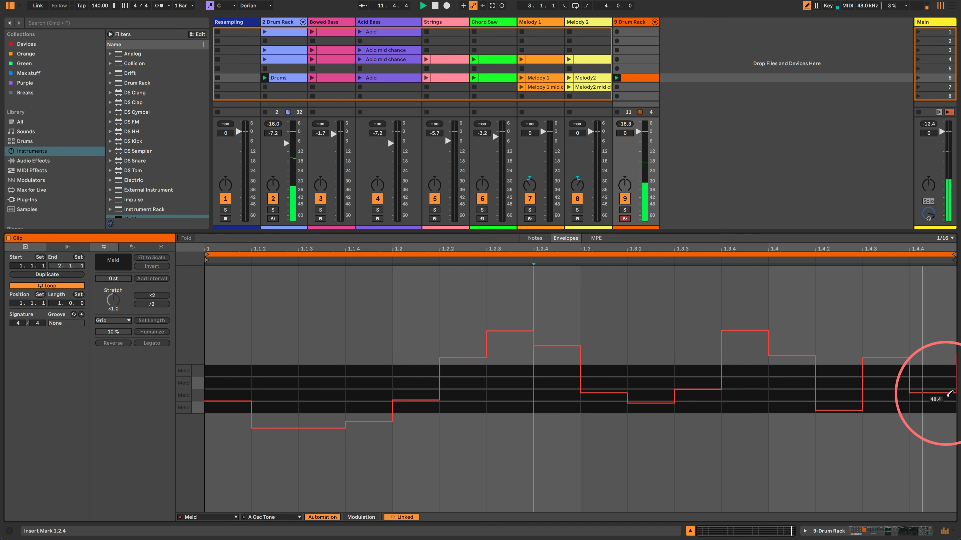
Return to the device chain, play the set and raise the 2 Drum Rack track's volume to 0 dB.
{"action": "left_click", "coordinate": [829, 531]}
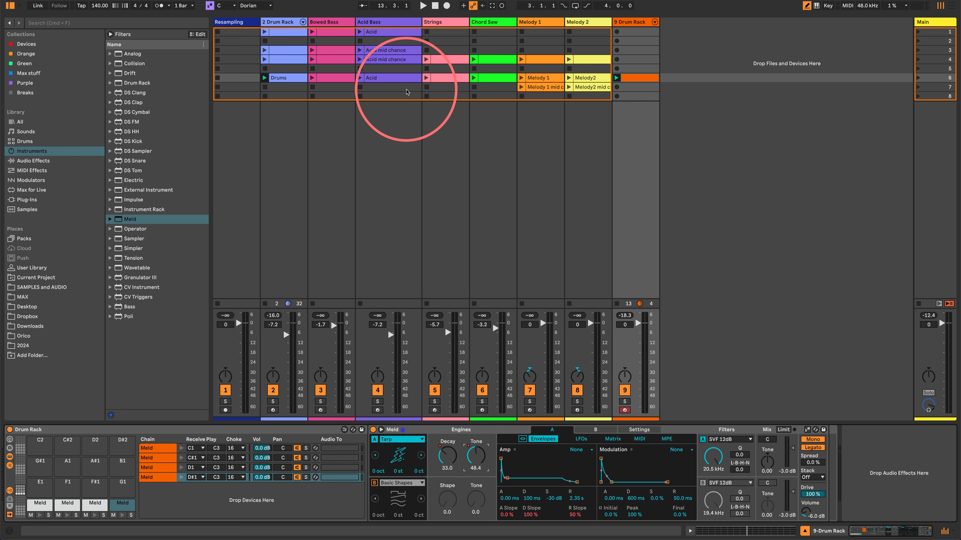
{"action": "key", "text": "space"}
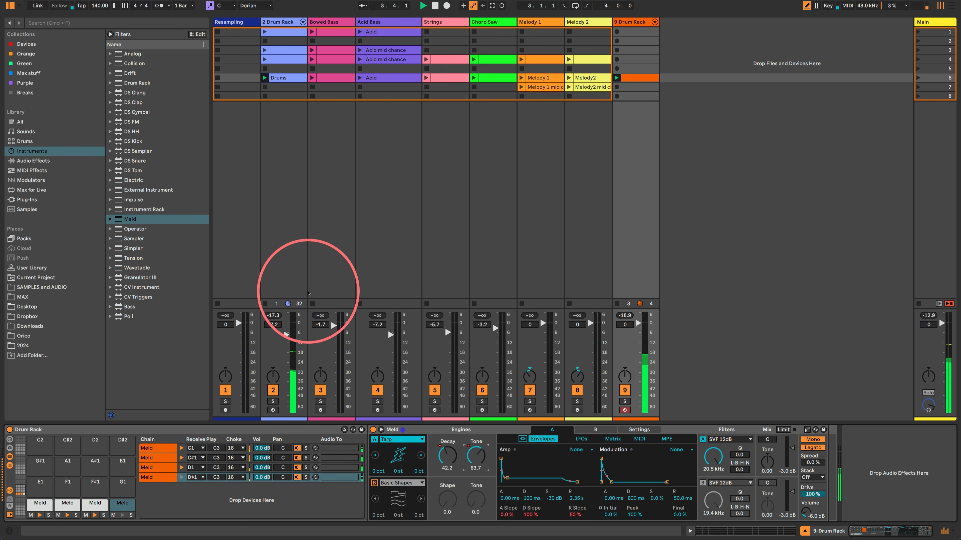
{"action": "left_click_drag", "start_coordinate": [286, 333], "coordinate": [286, 322]}
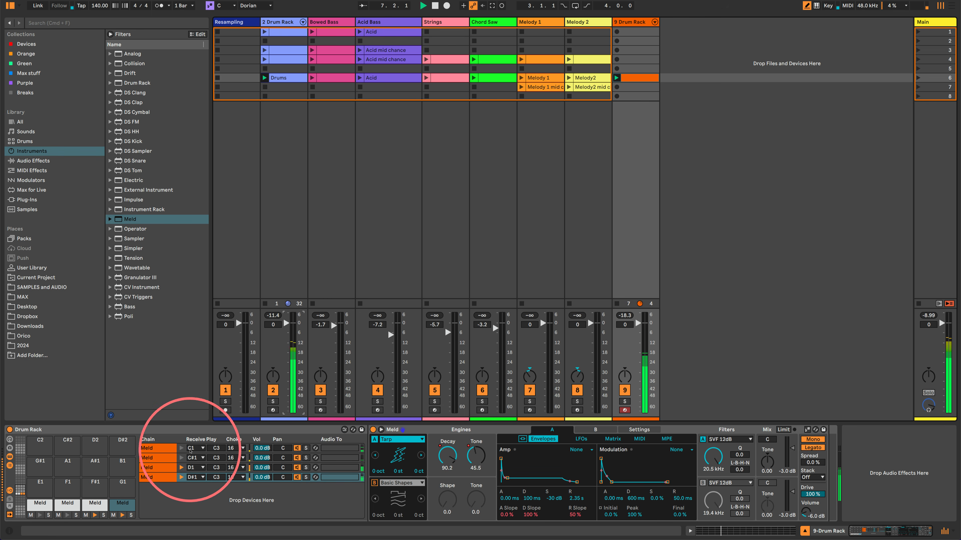
Open the 9 Drum Rack track's clip and display its launch and Follow Action settings.
{"action": "double_click", "coordinate": [634, 78]}
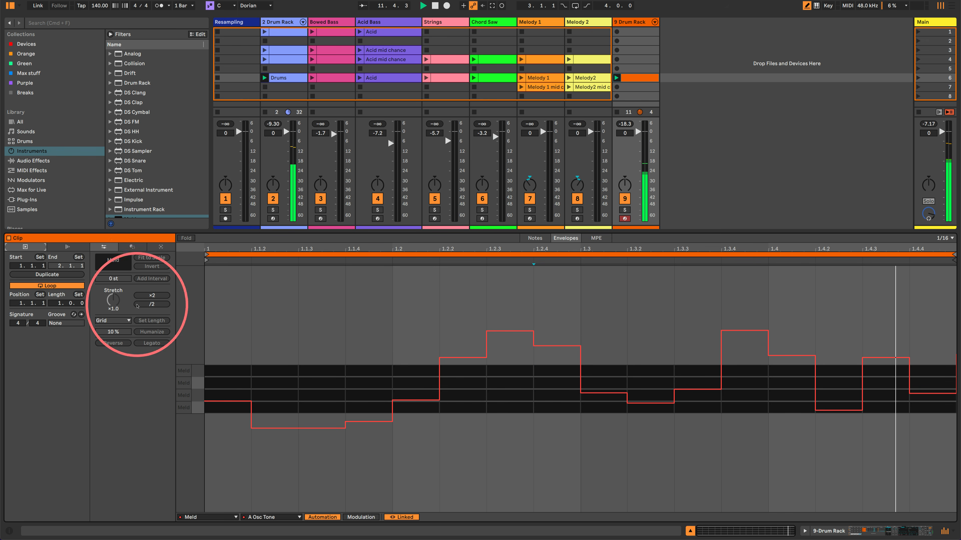
{"action": "left_click", "coordinate": [133, 247]}
{"action": "left_click", "coordinate": [103, 247]}
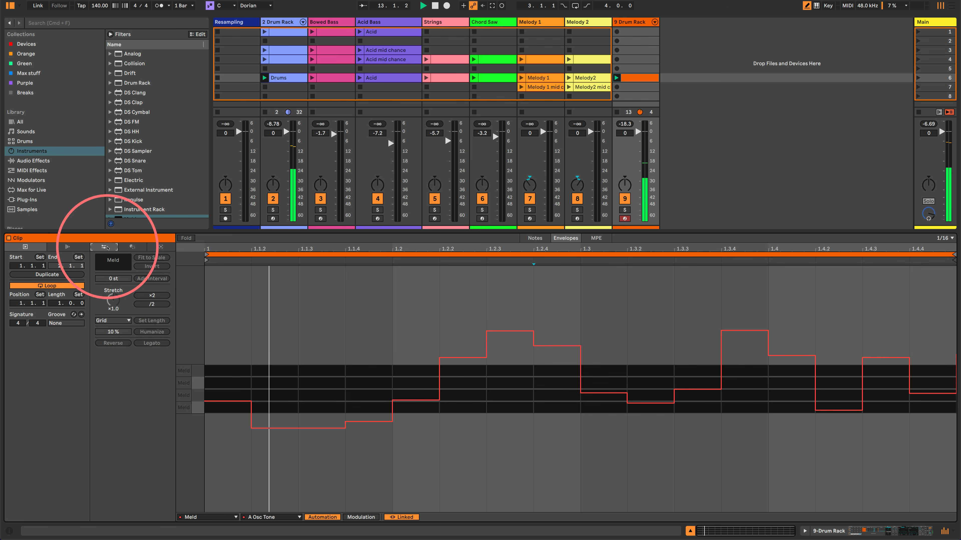
{"action": "left_click", "coordinate": [67, 246]}
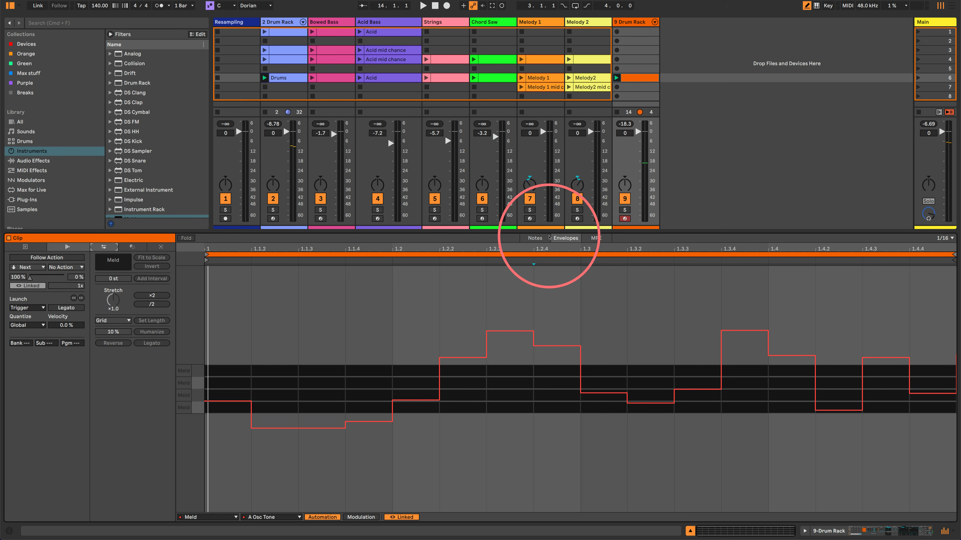
Compare the clip's Notes, Envelopes and MPE editors, adjust the clip view's height and end on the notes.
{"action": "left_click", "coordinate": [535, 238]}
{"action": "left_click", "coordinate": [575, 238]}
{"action": "left_click", "coordinate": [598, 239]}
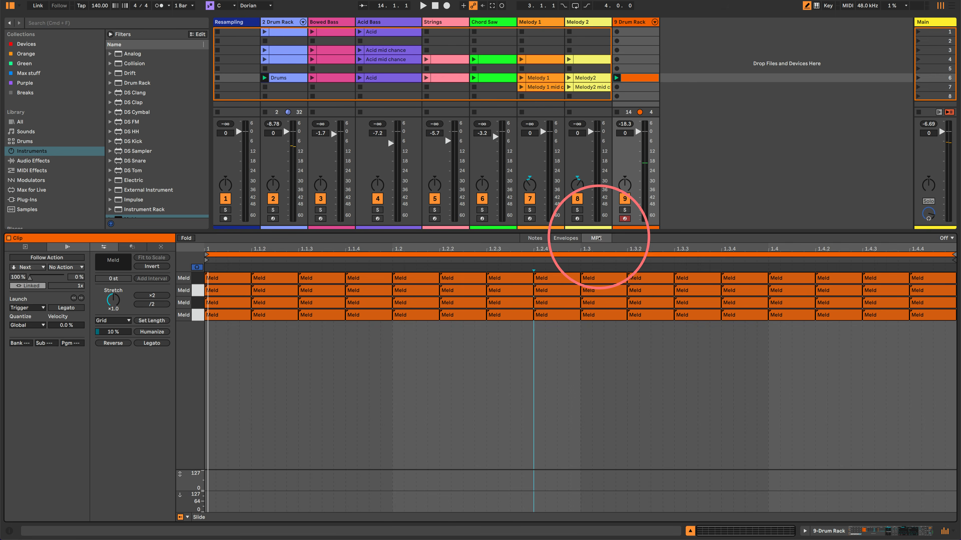
{"action": "left_click", "coordinate": [571, 238]}
{"action": "left_click", "coordinate": [539, 239]}
{"action": "left_click", "coordinate": [567, 239]}
{"action": "left_click", "coordinate": [537, 238]}
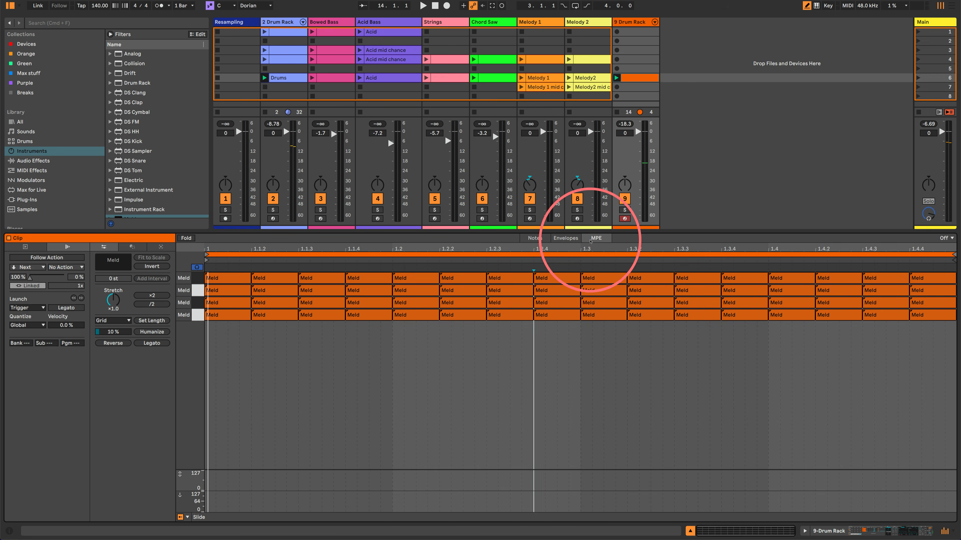
{"action": "left_click", "coordinate": [572, 239]}
{"action": "left_click", "coordinate": [537, 239]}
{"action": "left_click_drag", "start_coordinate": [536, 239], "coordinate": [541, 374]}
{"action": "left_click", "coordinate": [566, 375]}
{"action": "left_click", "coordinate": [535, 374]}
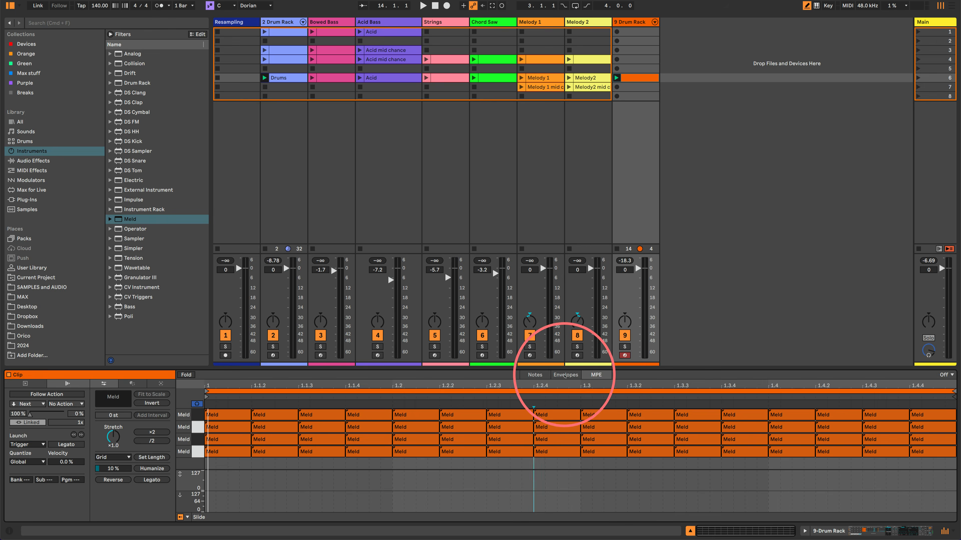
{"action": "left_click", "coordinate": [566, 374]}
{"action": "left_click", "coordinate": [535, 374]}
{"action": "left_click_drag", "start_coordinate": [533, 366], "coordinate": [534, 246]}
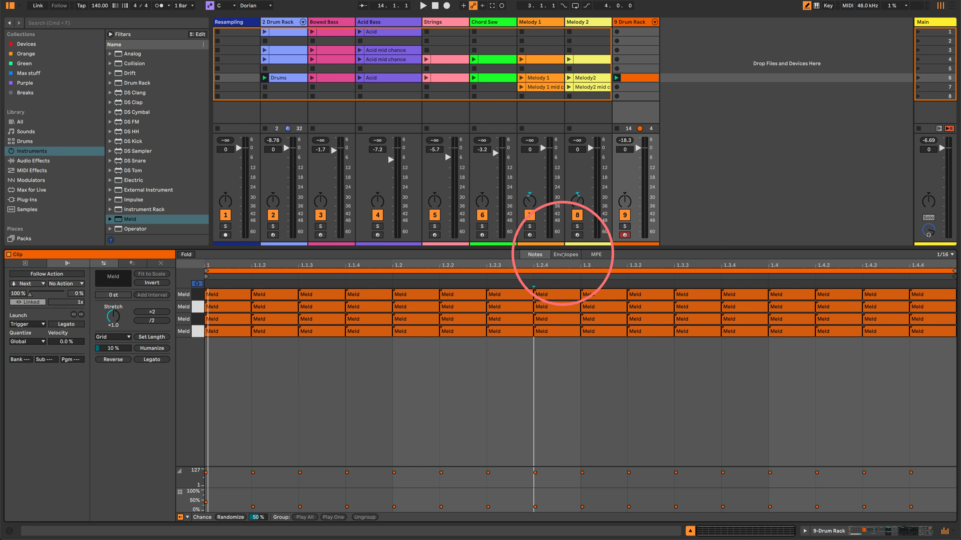
{"action": "left_click", "coordinate": [566, 254]}
{"action": "left_click", "coordinate": [535, 254]}
{"action": "left_click", "coordinate": [566, 255]}
{"action": "left_click", "coordinate": [535, 254]}
During playback, select all clip notes after the first 1/16 column and lower their chance to about 9%.
{"action": "key", "text": "space"}
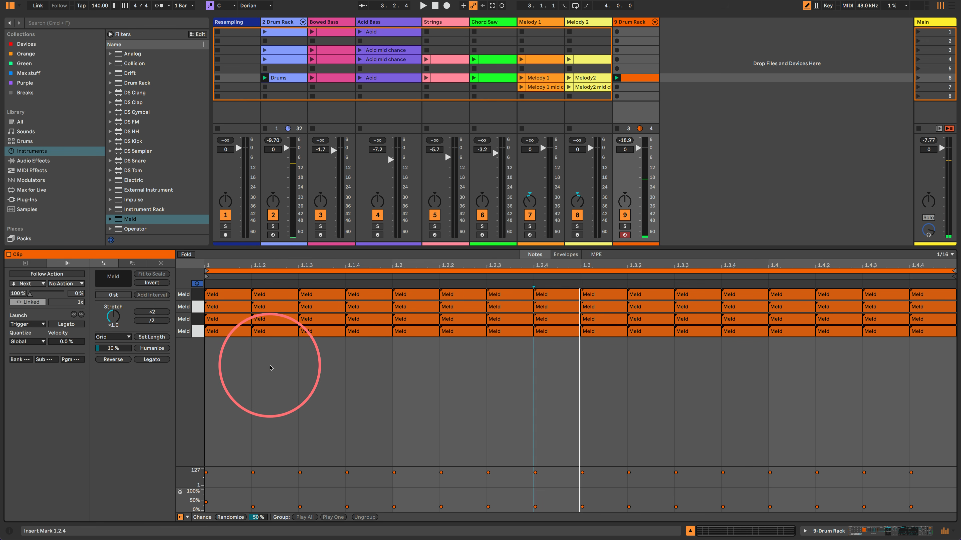
{"action": "key", "text": "space"}
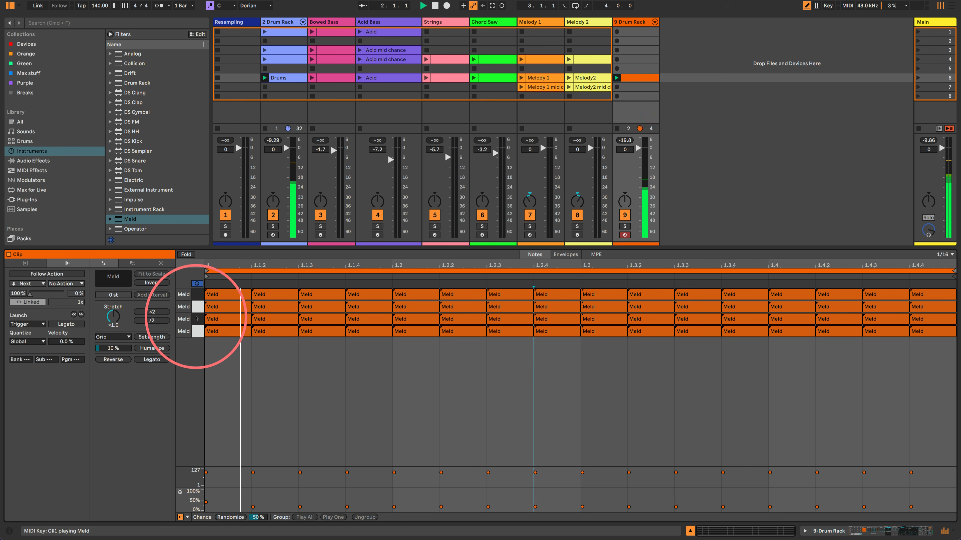
{"action": "left_click", "coordinate": [197, 306]}
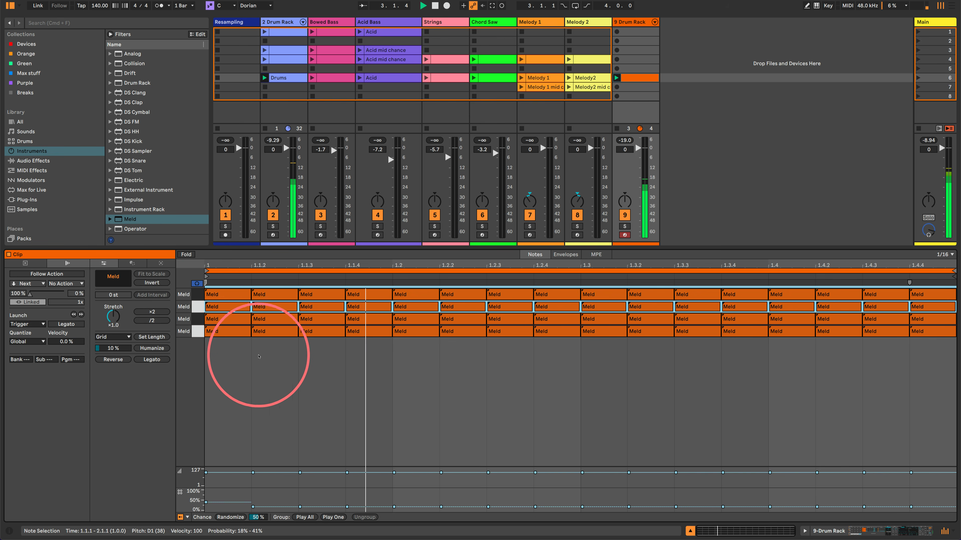
{"action": "left_click_drag", "start_coordinate": [272, 355], "coordinate": [922, 279]}
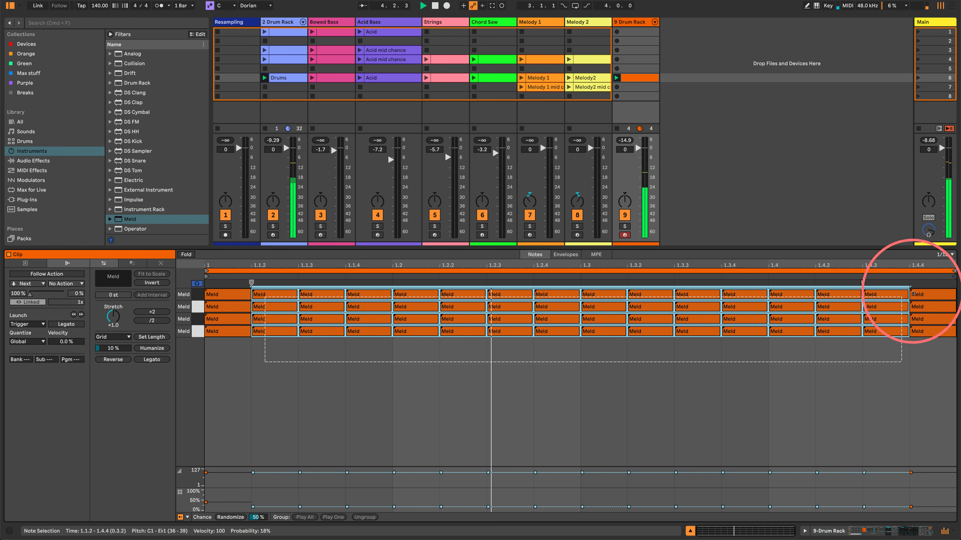
{"action": "left_click_drag", "start_coordinate": [300, 507], "coordinate": [300, 510]}
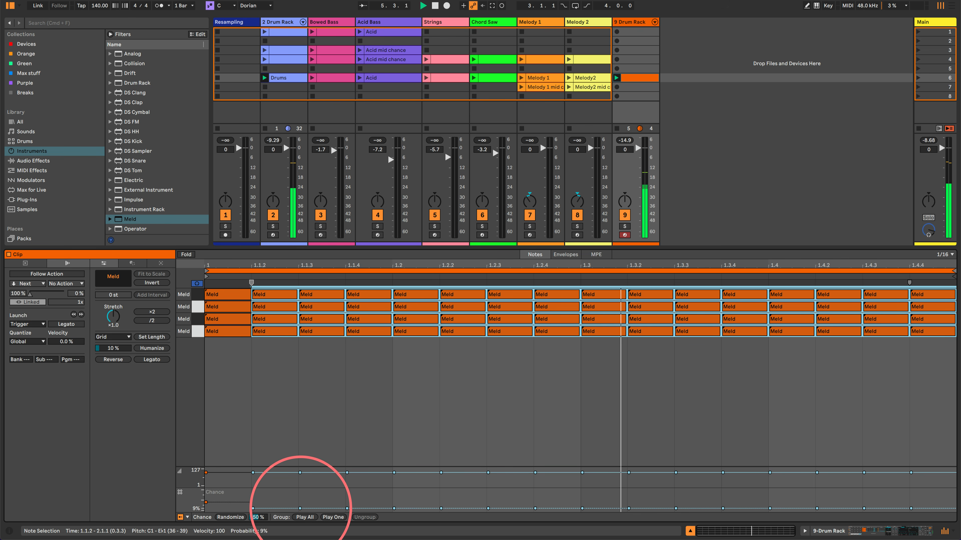
{"action": "left_click_drag", "start_coordinate": [301, 507], "coordinate": [301, 506]}
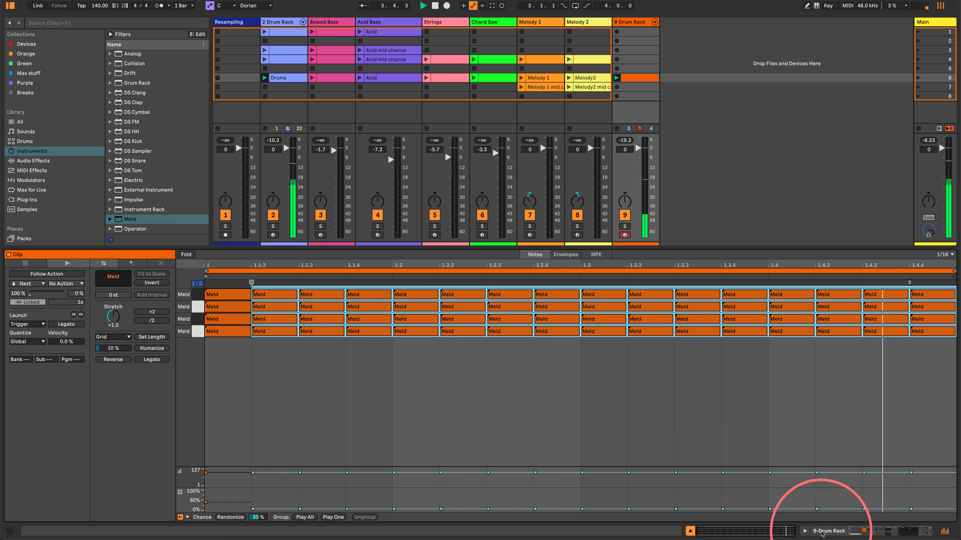
Show the D#1 Meld and set engine A's amp envelope sustain to -inf dB.
{"action": "left_click", "coordinate": [821, 533]}
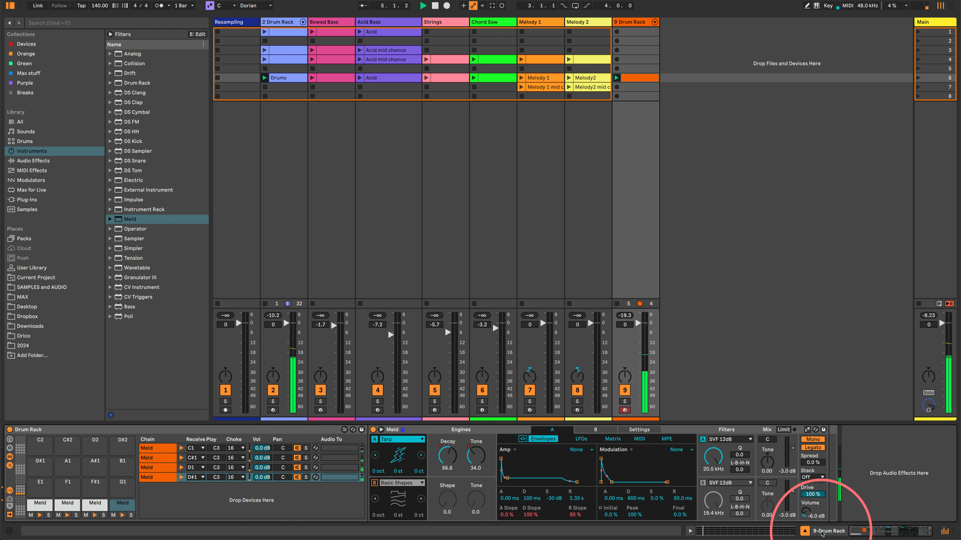
{"action": "left_click_drag", "start_coordinate": [553, 498], "coordinate": [553, 524]}
{"action": "right_click", "coordinate": [552, 500]}
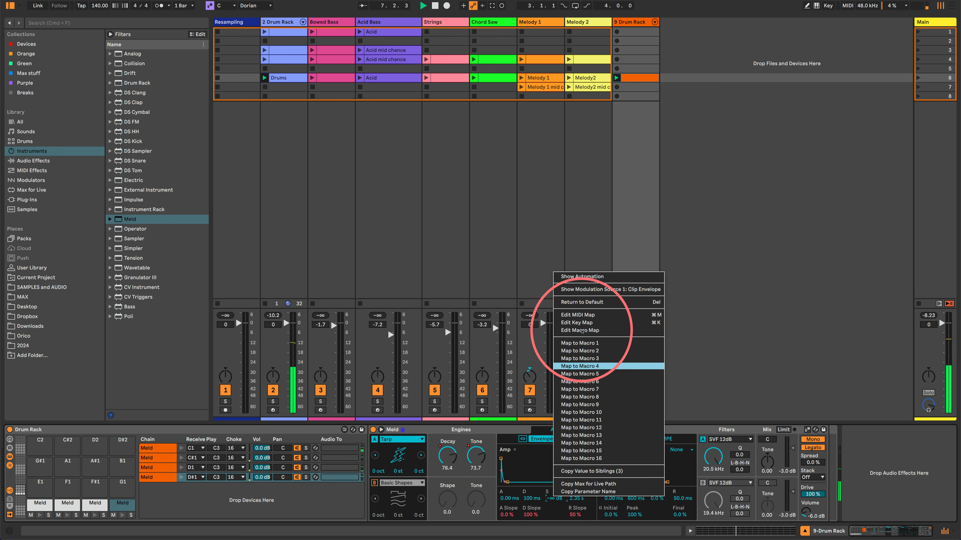
{"action": "left_click", "coordinate": [572, 492]}
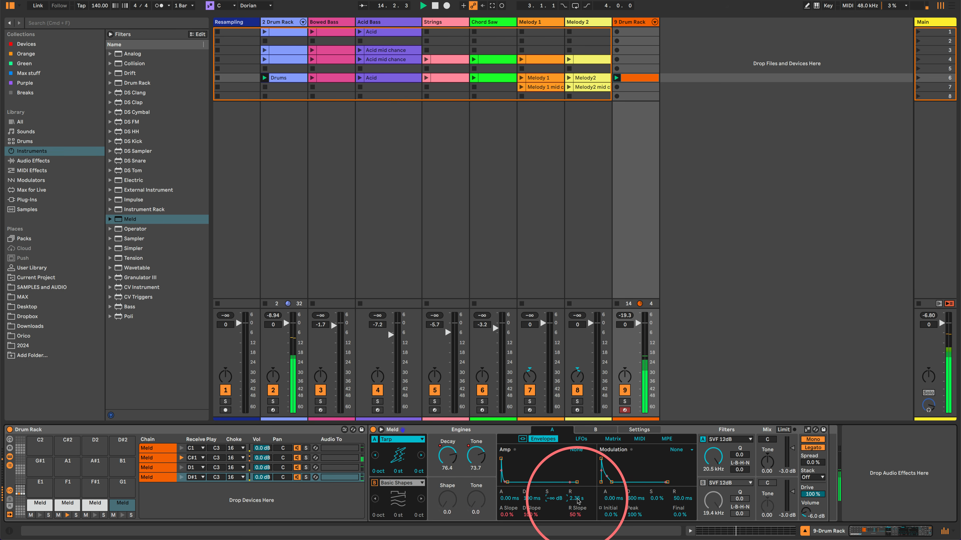
Audition the D#1 Meld's amp envelope sustain at 0.0 dB and bring it back to -inf dB.
{"action": "left_click_drag", "start_coordinate": [554, 498], "coordinate": [552, 494]}
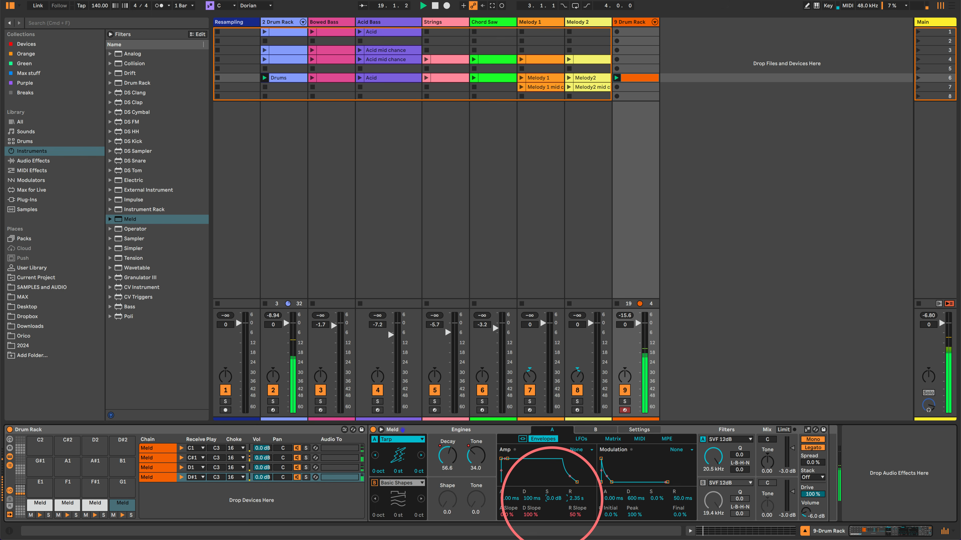
{"action": "left_click_drag", "start_coordinate": [552, 499], "coordinate": [552, 500]}
{"action": "key", "text": "space"}
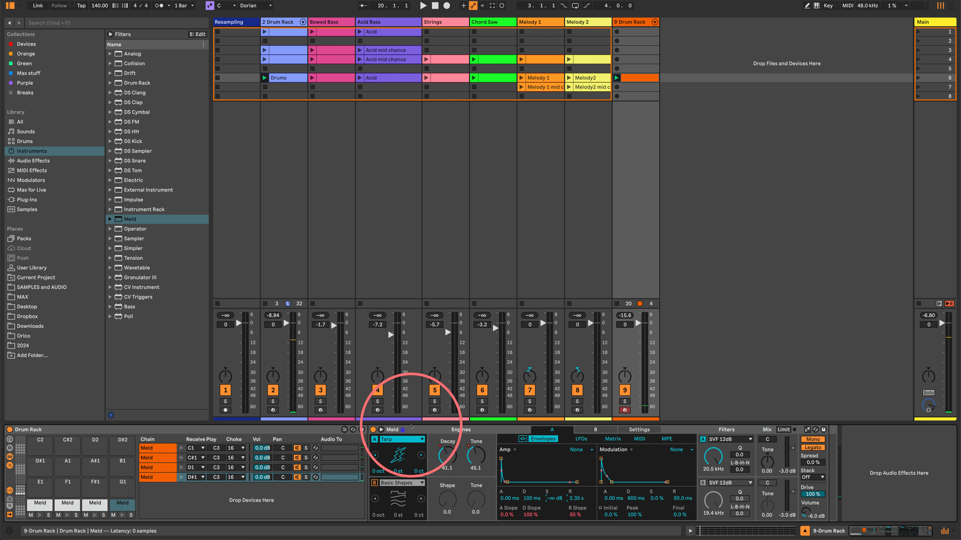
Expand the D#1 Meld's modulation matrix and set engine A's velocity modulation of Amp Sustain to 100.
{"action": "left_click", "coordinate": [381, 430]}
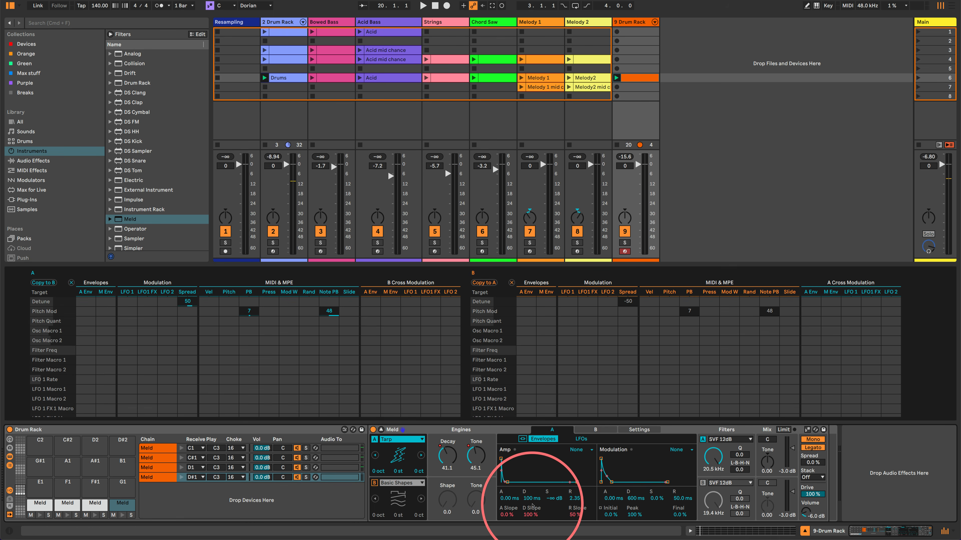
{"action": "left_click_drag", "start_coordinate": [554, 499], "coordinate": [555, 500]}
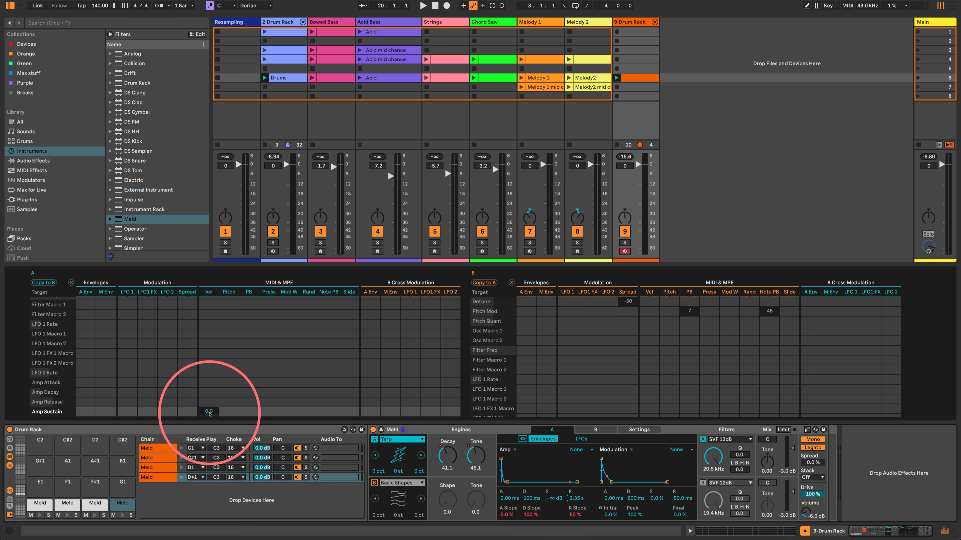
{"action": "left_click", "coordinate": [209, 412]}
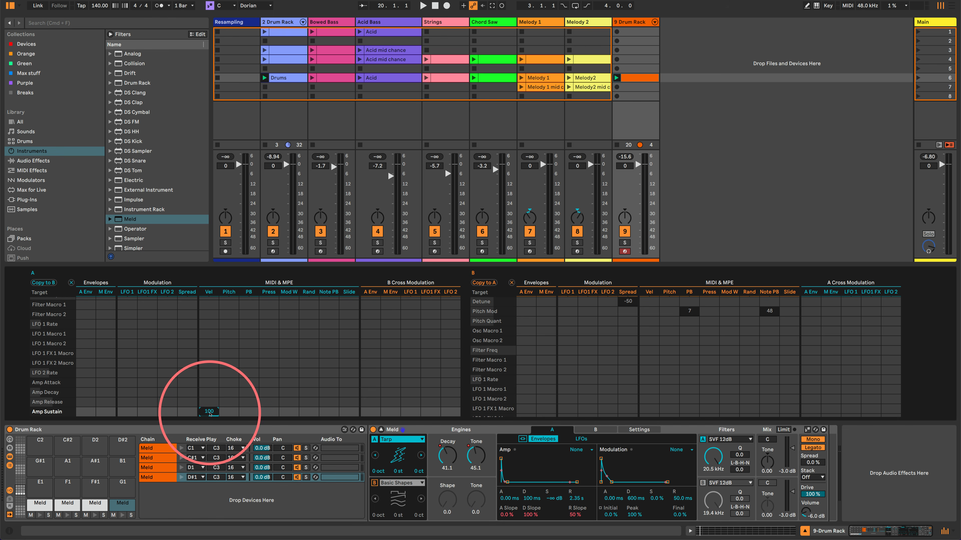
Select all notes in the playing percussion clip, lower their velocity to 1, set the velocity deviation to +126, and restart playback.
{"action": "key", "text": "space"}
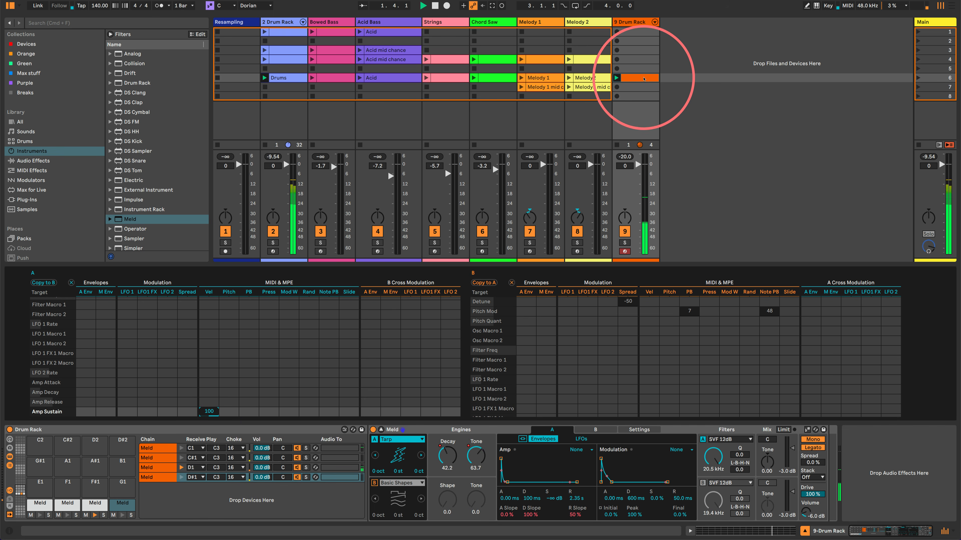
{"action": "double_click", "coordinate": [645, 79]}
{"action": "left_click_drag", "start_coordinate": [196, 332], "coordinate": [195, 291]}
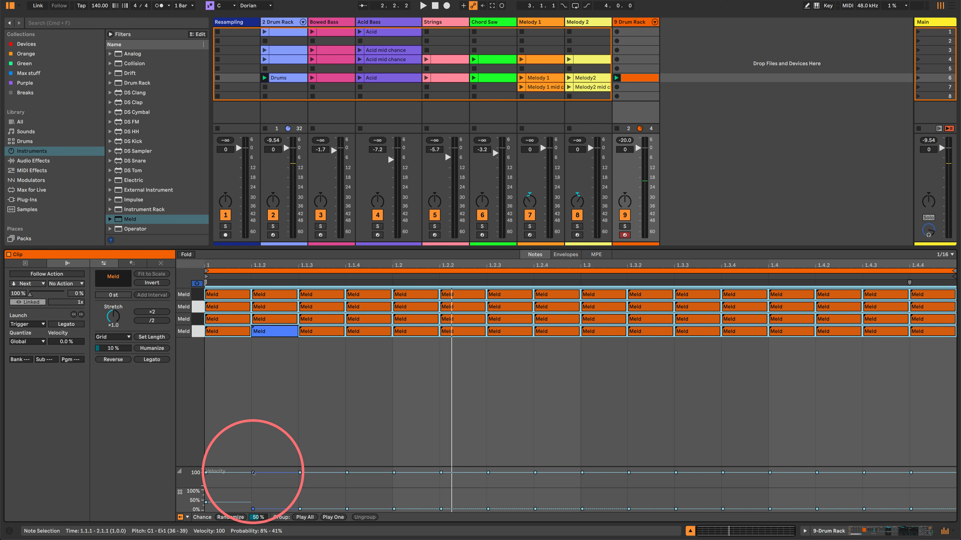
{"action": "left_click_drag", "start_coordinate": [254, 474], "coordinate": [254, 509]}
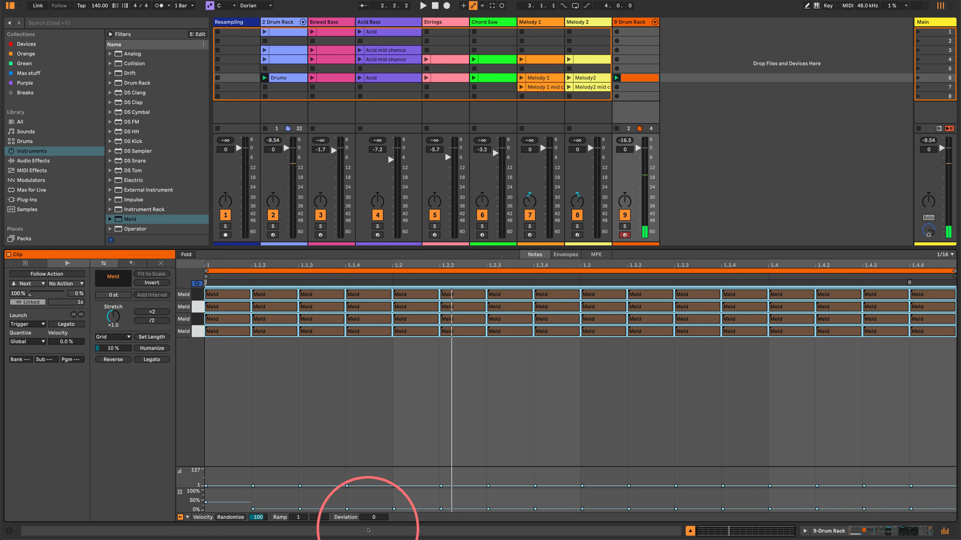
{"action": "left_click_drag", "start_coordinate": [369, 517], "coordinate": [369, 538]}
{"action": "key", "text": "space"}
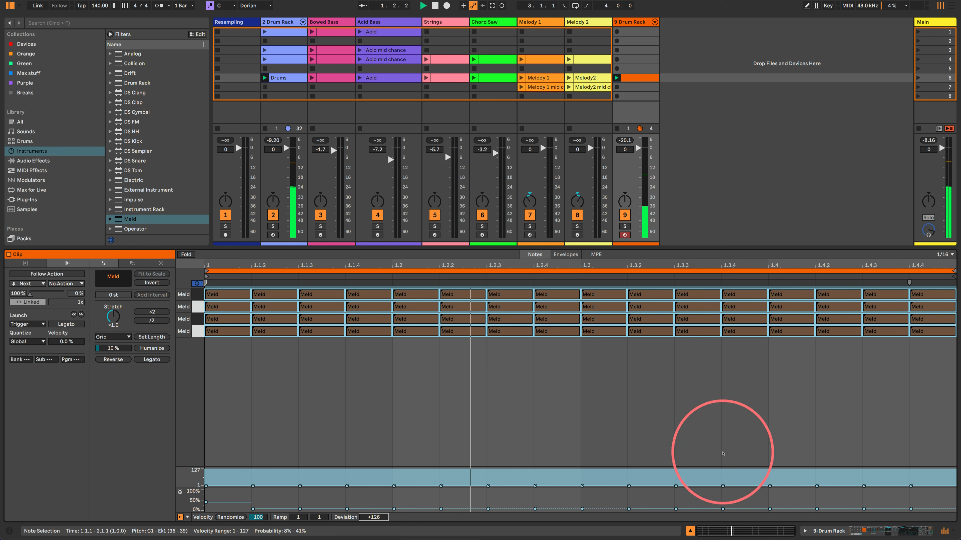
Return to the D#1 Meld, audition engine A's amp sustain at 0.0 dB under velocity modulation, and bring it back to -inf dB.
{"action": "left_click", "coordinate": [815, 530]}
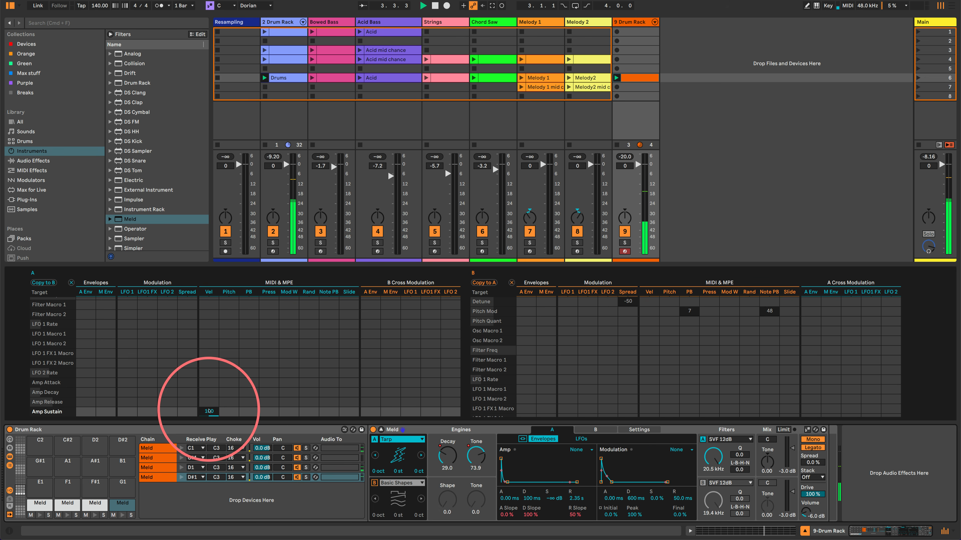
{"action": "left_click", "coordinate": [209, 303]}
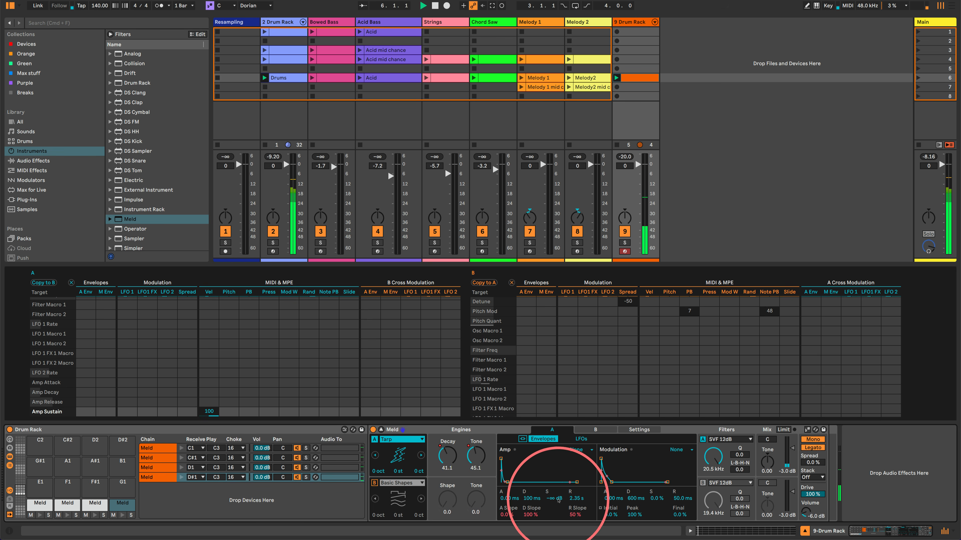
{"action": "left_click_drag", "start_coordinate": [554, 498], "coordinate": [555, 454]}
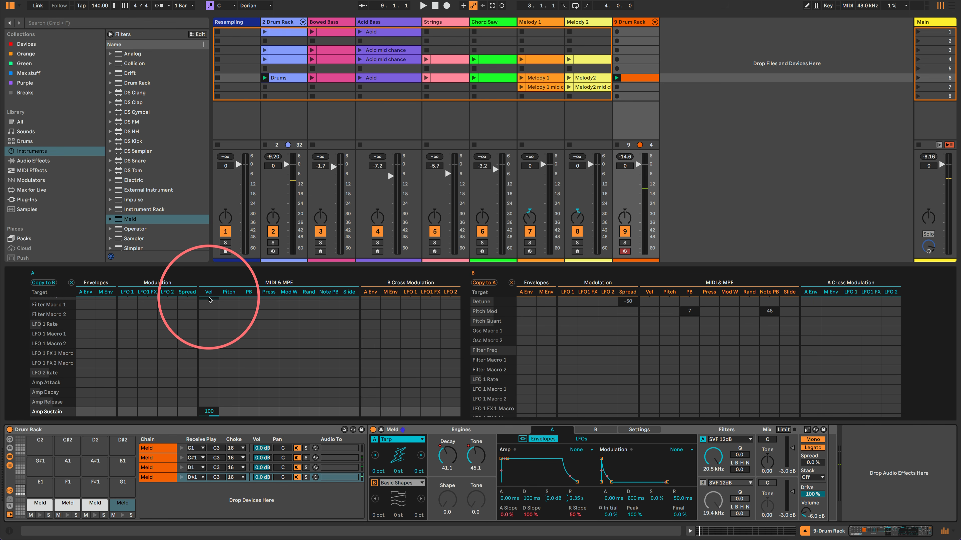
{"action": "key", "text": "space"}
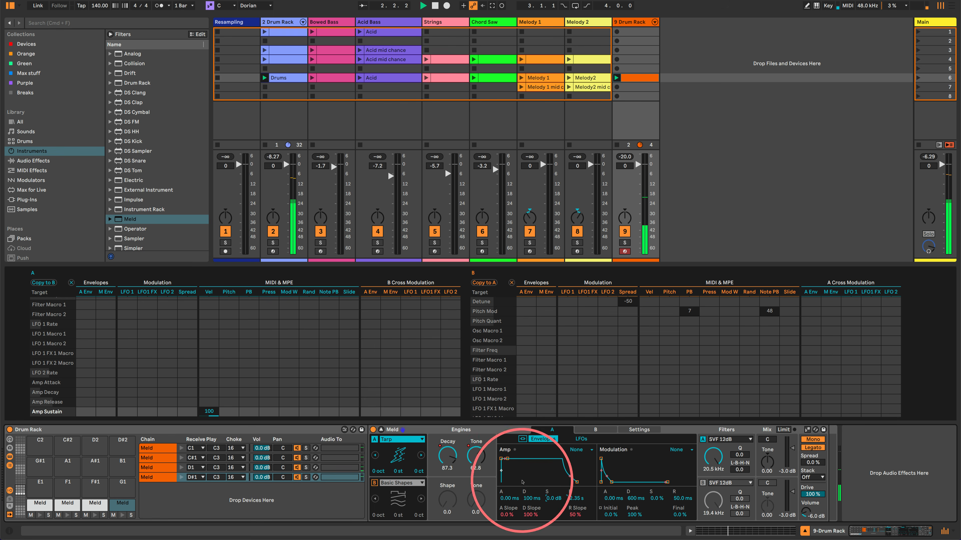
{"action": "left_click_drag", "start_coordinate": [550, 497], "coordinate": [551, 509]}
Copy the D#1 Meld's amp sustain value to its three sibling Melds and play the result briefly.
{"action": "right_click", "coordinate": [550, 498]}
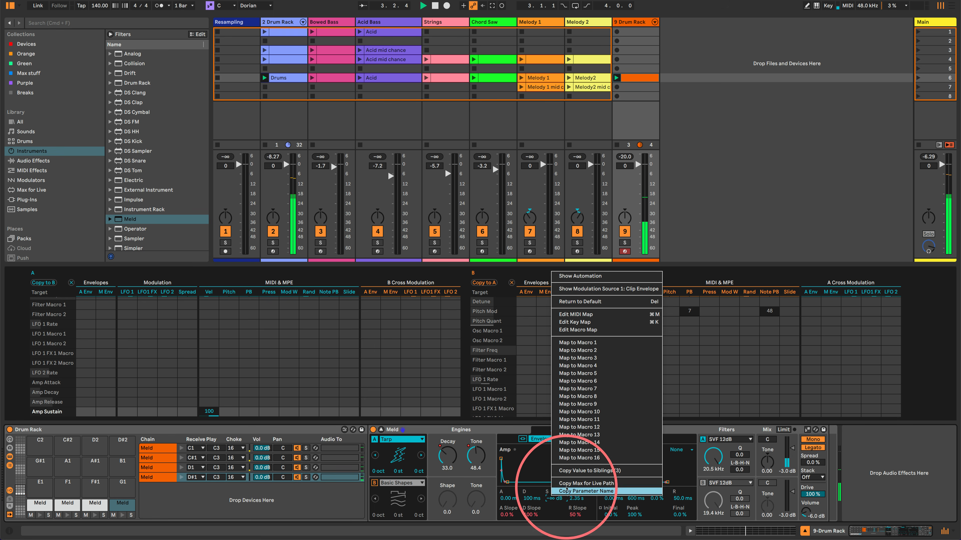
{"action": "left_click", "coordinate": [559, 470]}
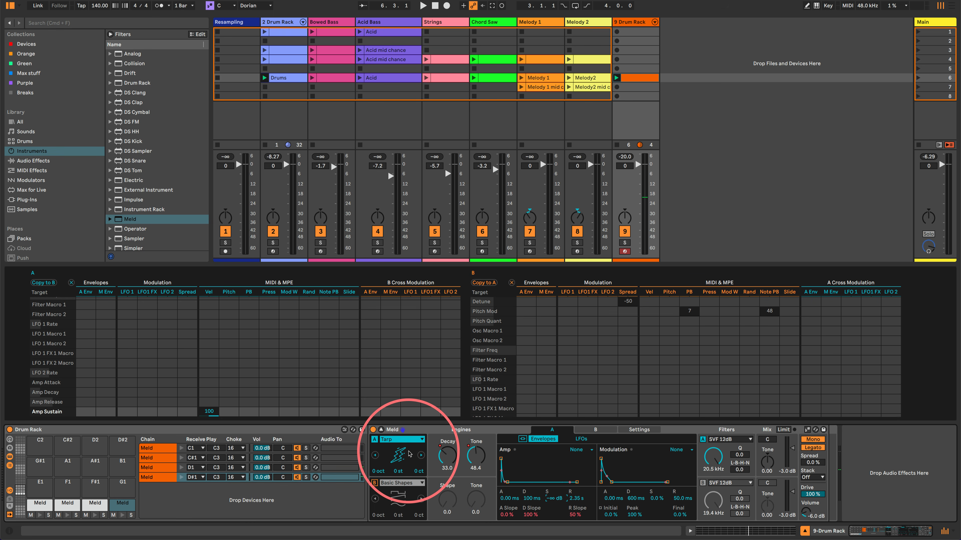
{"action": "key", "text": "space"}
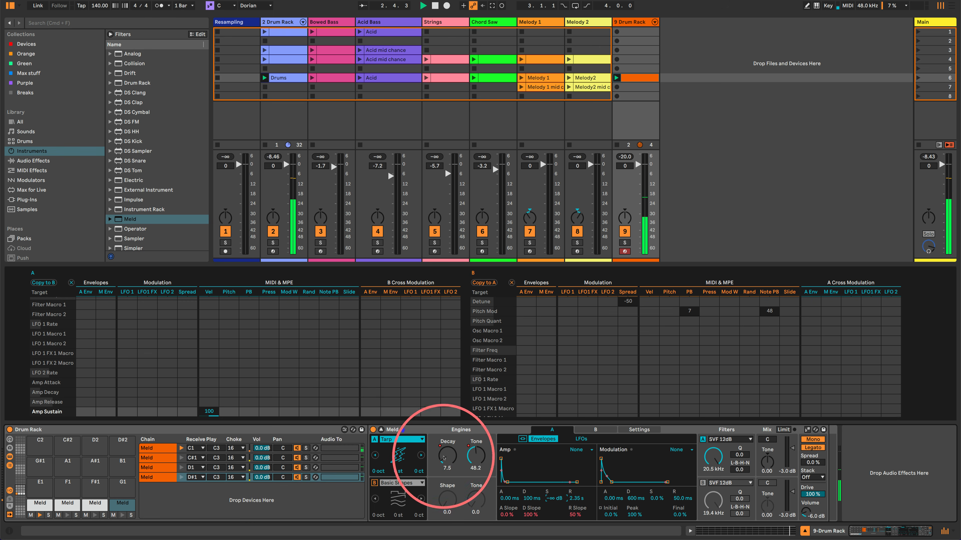
{"action": "key", "text": "space"}
In the D1 Meld's expanded modulation matrix, set engine A's velocity modulation of Amp Sustain to 100 and start playback.
{"action": "left_click", "coordinate": [90, 506]}
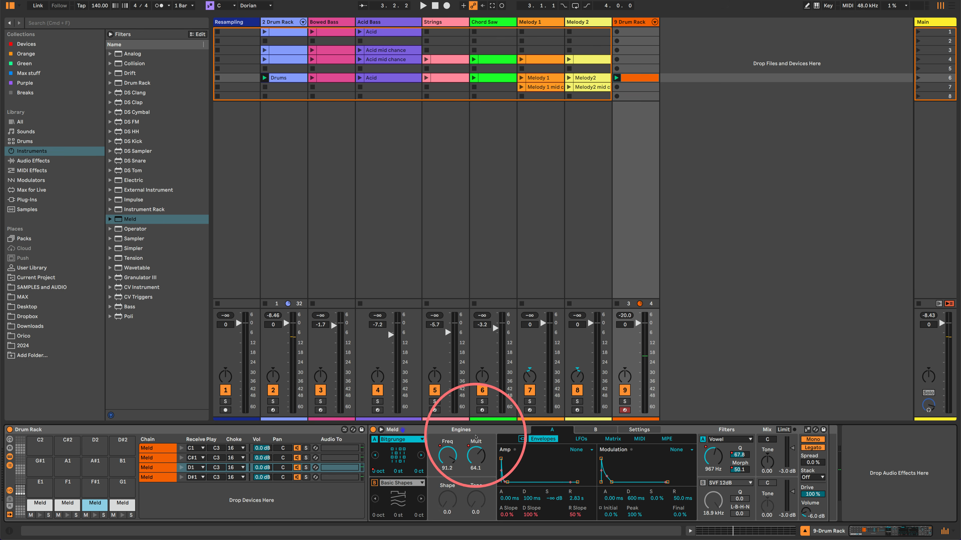
{"action": "left_click", "coordinate": [382, 429]}
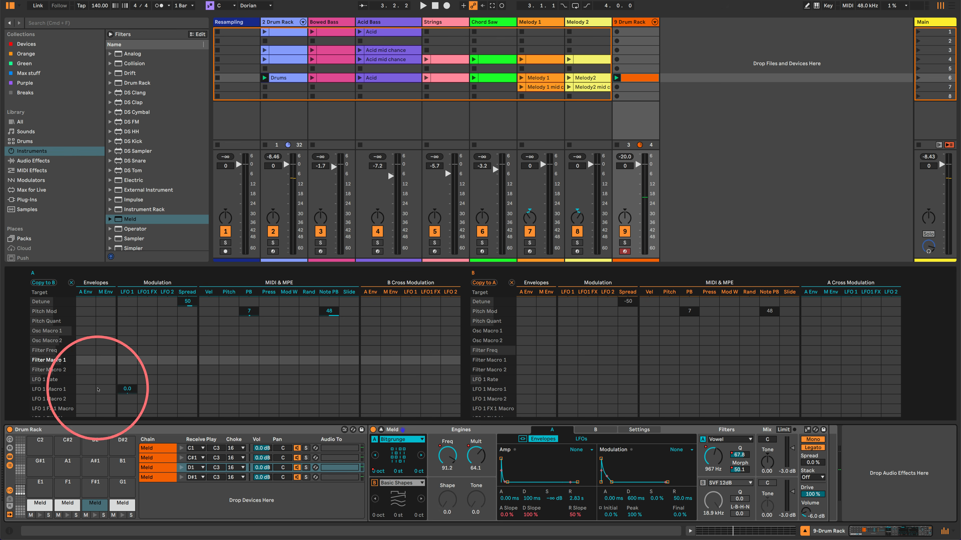
{"action": "left_click_drag", "start_coordinate": [553, 498], "coordinate": [553, 501]}
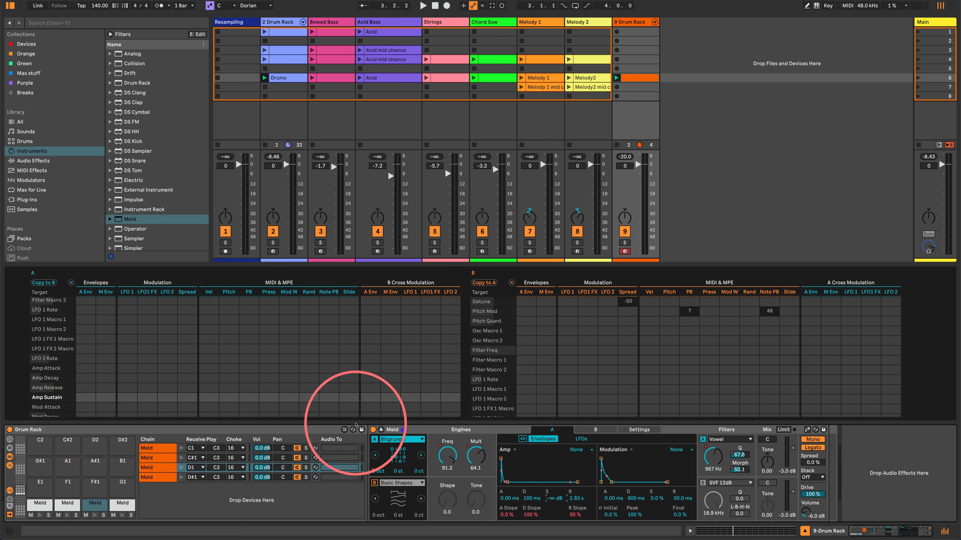
{"action": "key", "text": "space"}
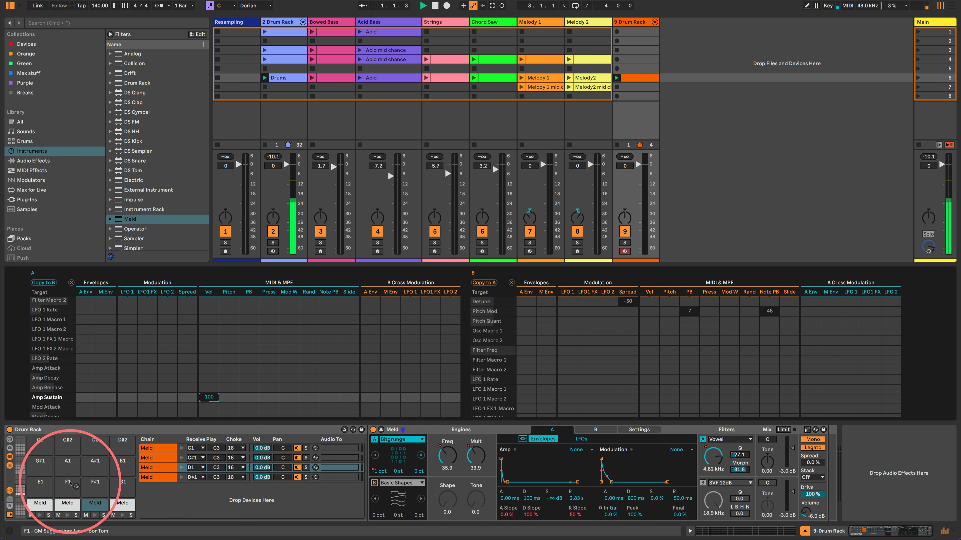
In the C#1 Meld's expanded modulation matrix, set engine A's velocity modulation of Amp Sustain to 100.
{"action": "left_click", "coordinate": [61, 504]}
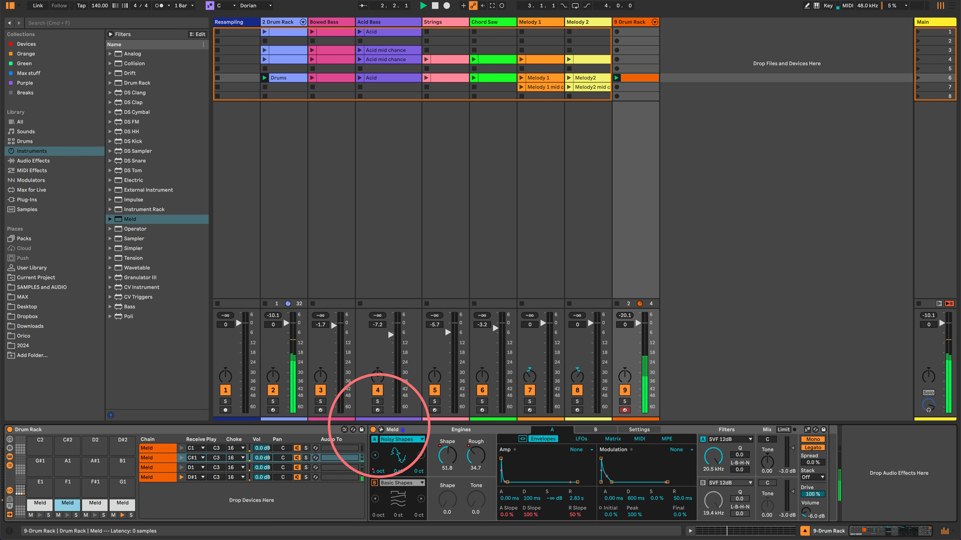
{"action": "left_click", "coordinate": [381, 429]}
{"action": "scroll", "coordinate": [191, 340], "scroll_direction": "down", "scroll_amount": 5}
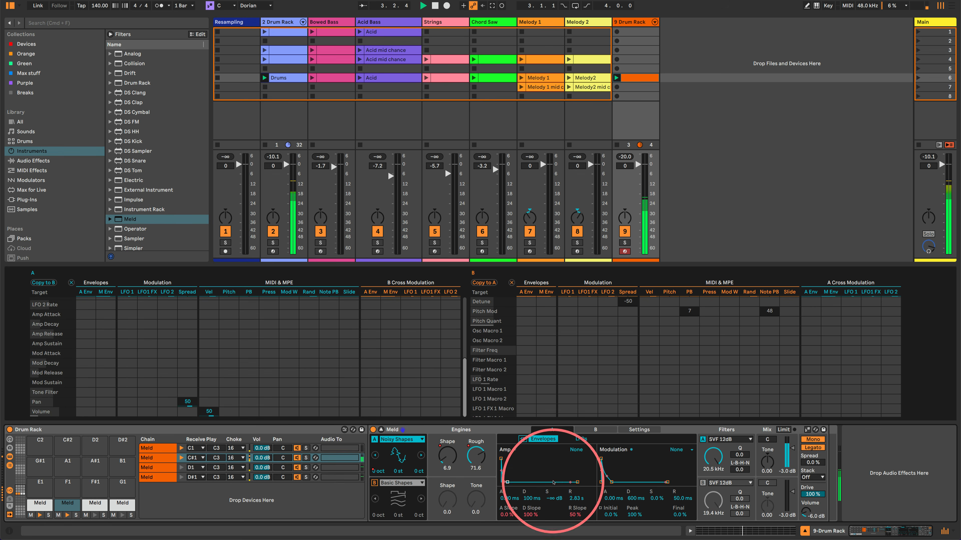
{"action": "left_click_drag", "start_coordinate": [553, 498], "coordinate": [552, 510]}
{"action": "left_click_drag", "start_coordinate": [209, 344], "coordinate": [211, 322]}
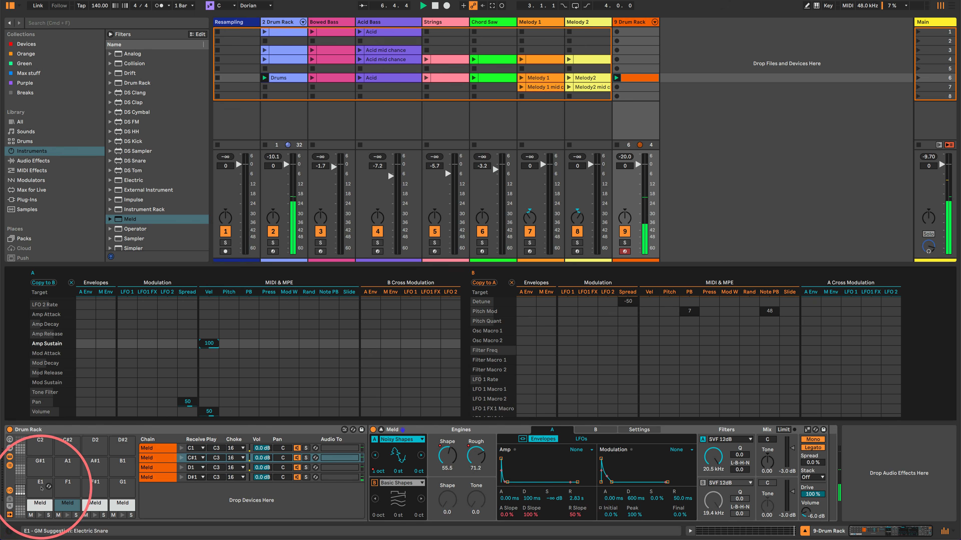
In the C1 Meld's expanded modulation matrix, set engine A's velocity modulation of Amp Sustain to 100.
{"action": "left_click", "coordinate": [45, 504]}
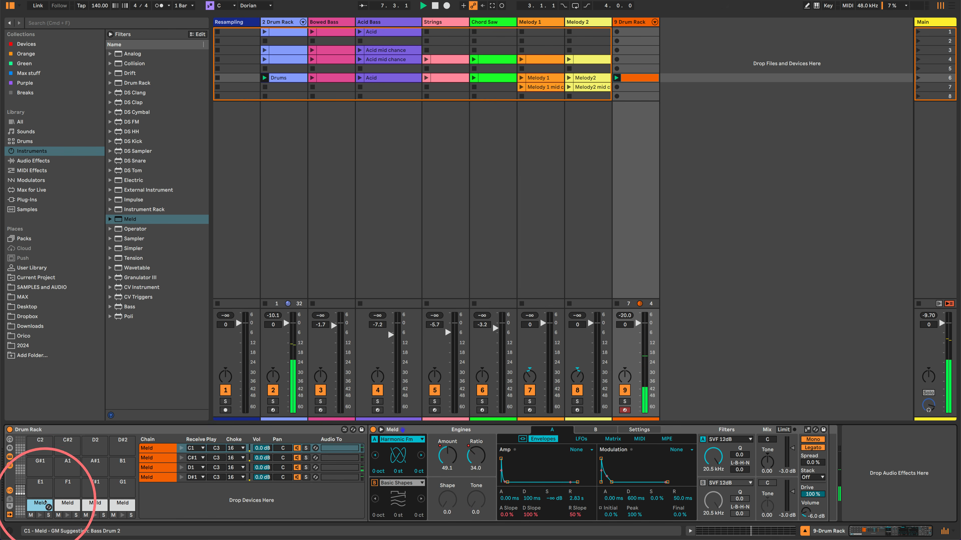
{"action": "left_click", "coordinate": [381, 430]}
{"action": "left_click_drag", "start_coordinate": [552, 499], "coordinate": [553, 526]}
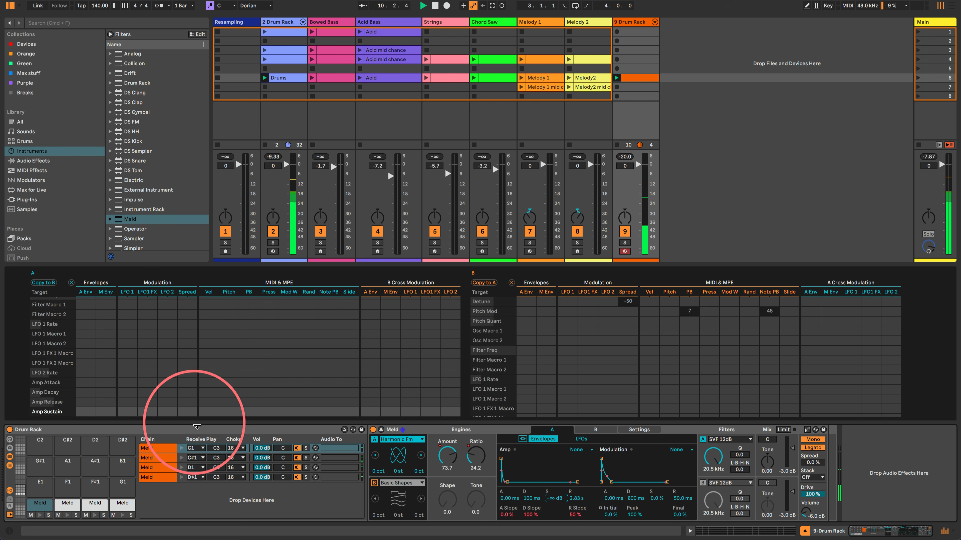
{"action": "left_click_drag", "start_coordinate": [210, 413], "coordinate": [210, 375]}
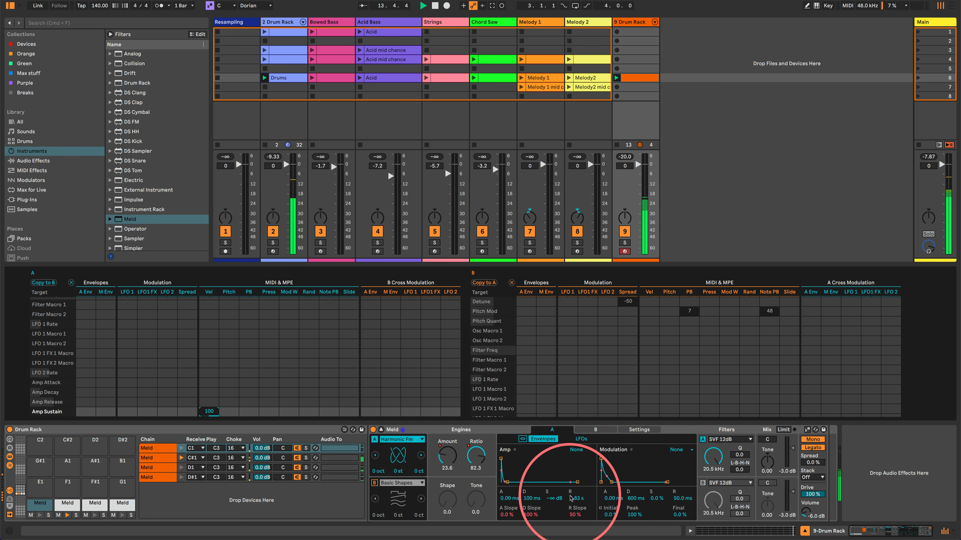
Set the C1 Meld's amp envelope decay to 250 ms and copy that value to its three siblings.
{"action": "left_click_drag", "start_coordinate": [530, 498], "coordinate": [530, 500]}
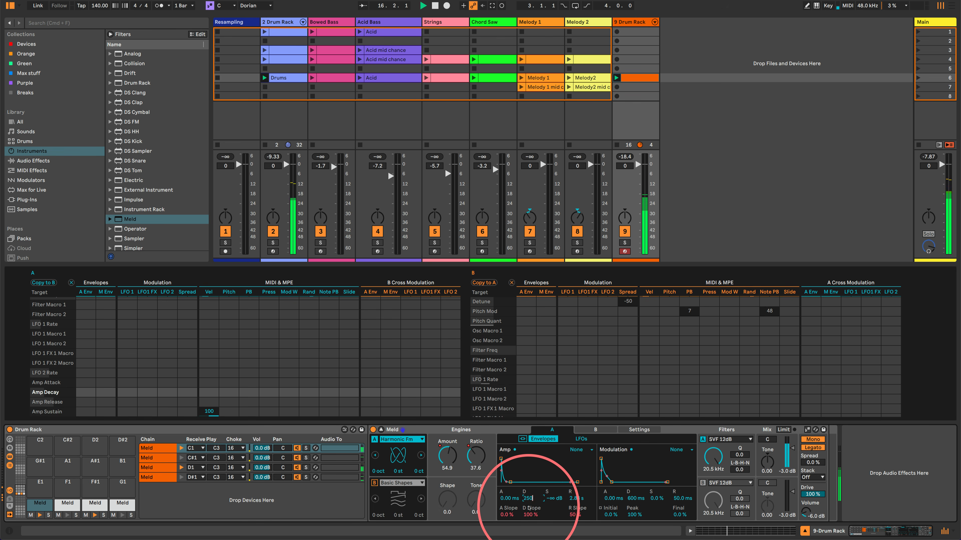
{"action": "right_click", "coordinate": [529, 499]}
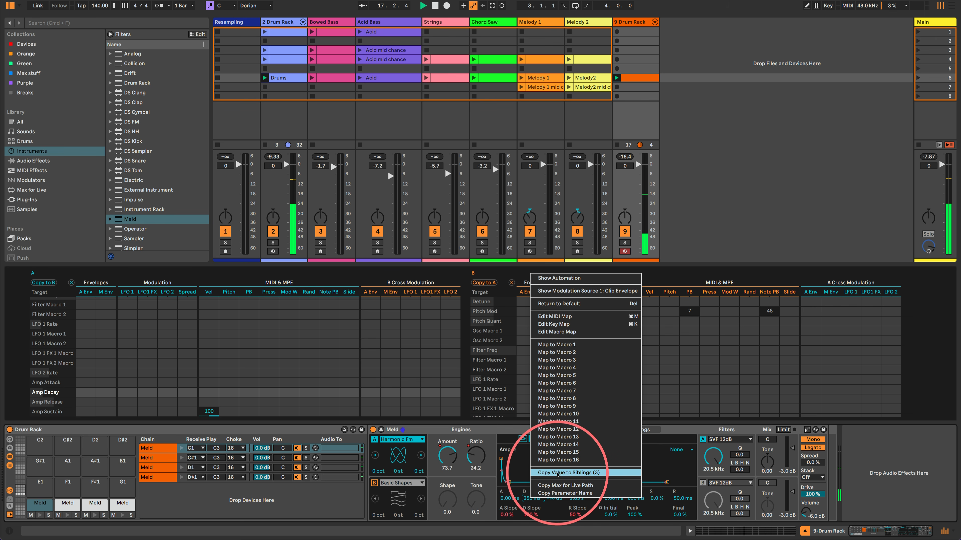
{"action": "left_click", "coordinate": [564, 473]}
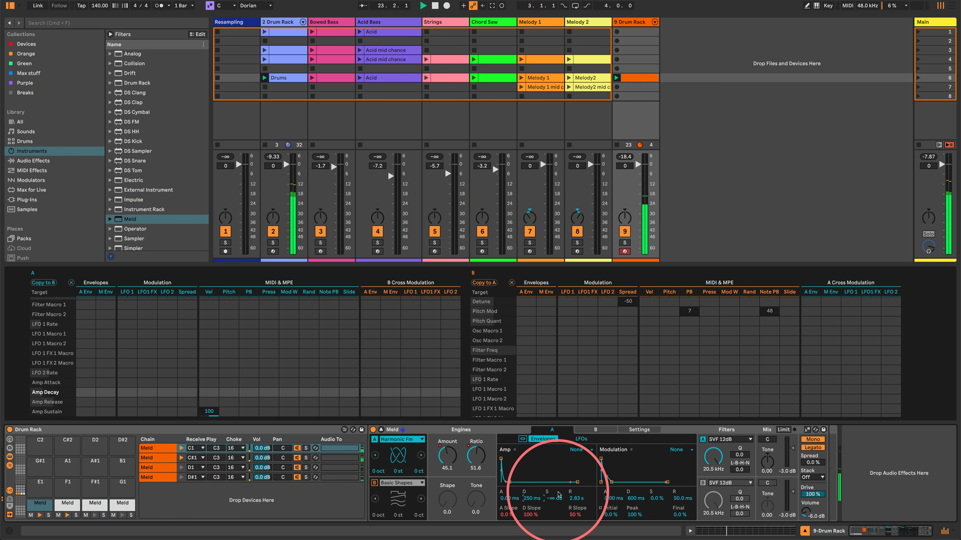
Set the C1 Meld's amp envelope release to 800 ms, copy it to the siblings, and collapse the modulation matrix.
{"action": "left_click", "coordinate": [576, 498]}
{"action": "left_click_drag", "start_coordinate": [574, 496], "coordinate": [574, 507]}
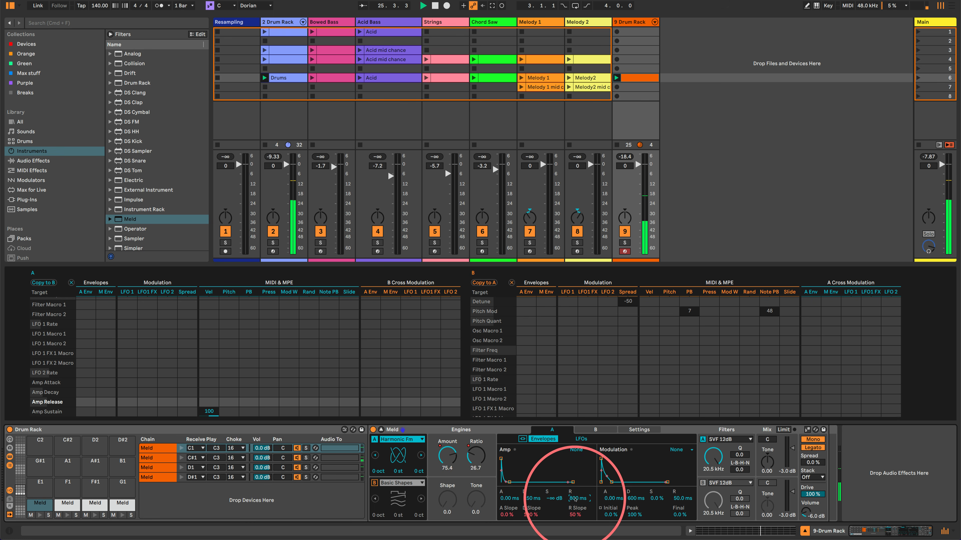
{"action": "right_click", "coordinate": [576, 499]}
{"action": "left_click", "coordinate": [591, 471]}
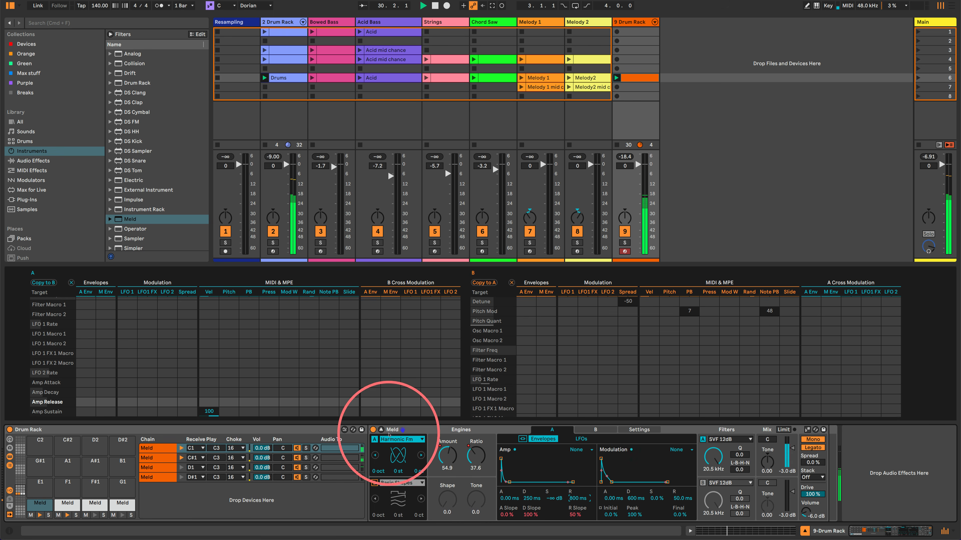
{"action": "left_click", "coordinate": [381, 430]}
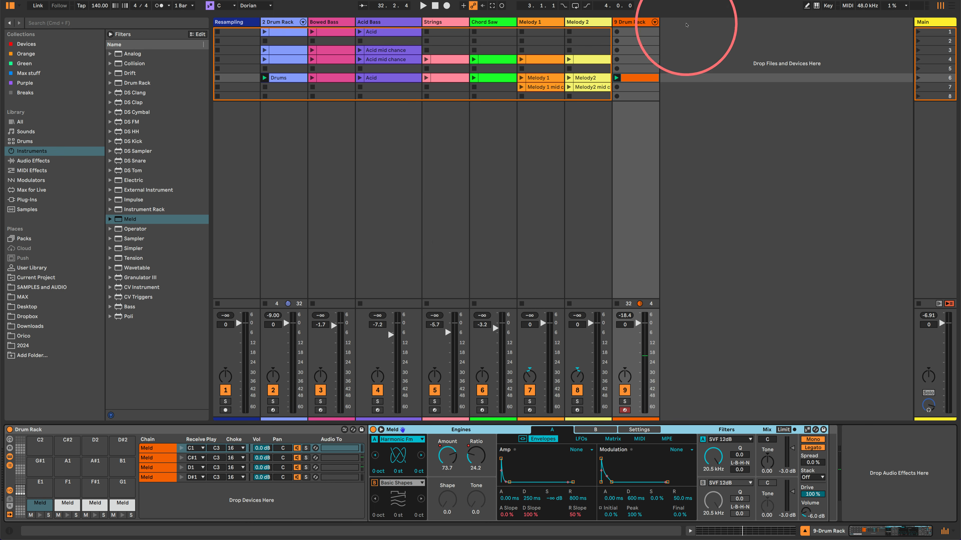
Rename the orange percussion clip and its Drum Rack track to Percs.
{"action": "left_click", "coordinate": [638, 78]}
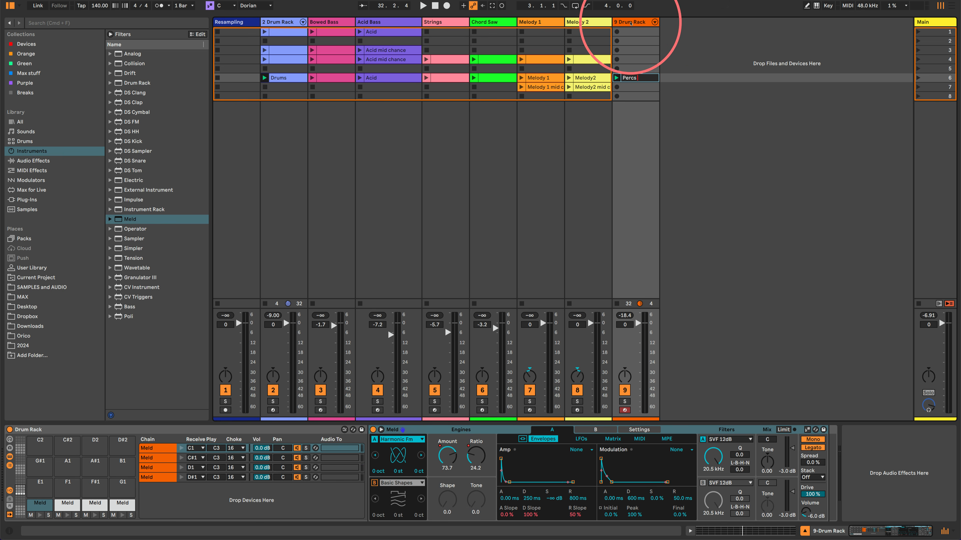
{"action": "right_click", "coordinate": [635, 22]}
{"action": "left_click", "coordinate": [645, 65]}
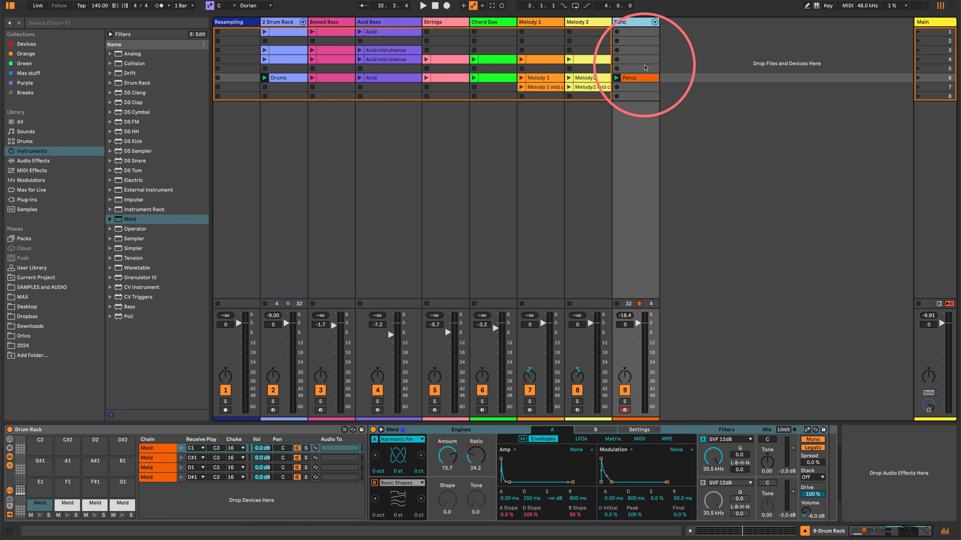
{"action": "key", "text": "Return"}
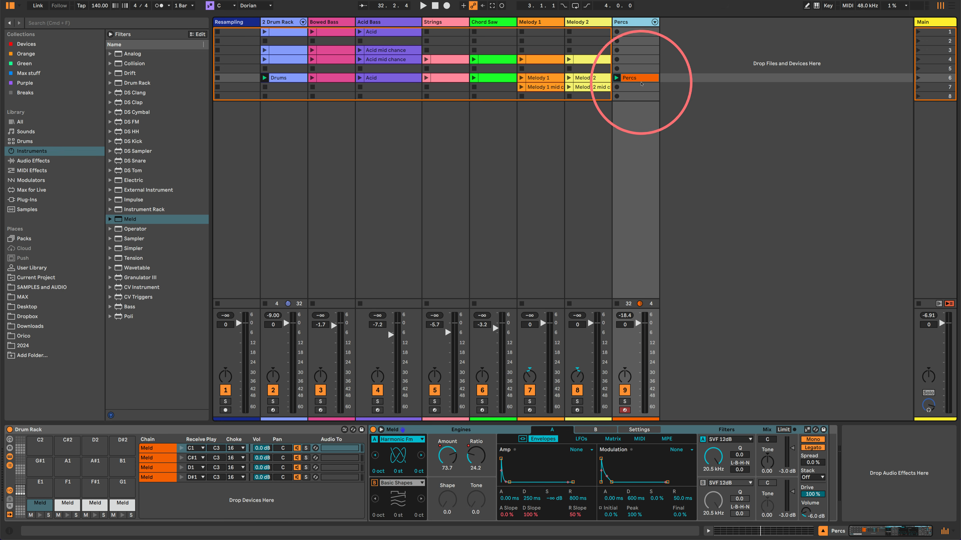
Start playback, launch the Acid clip in scene 6 alongside the percussion, and raise the Acid Bass track volume to -2.0 dB.
{"action": "key", "text": "space"}
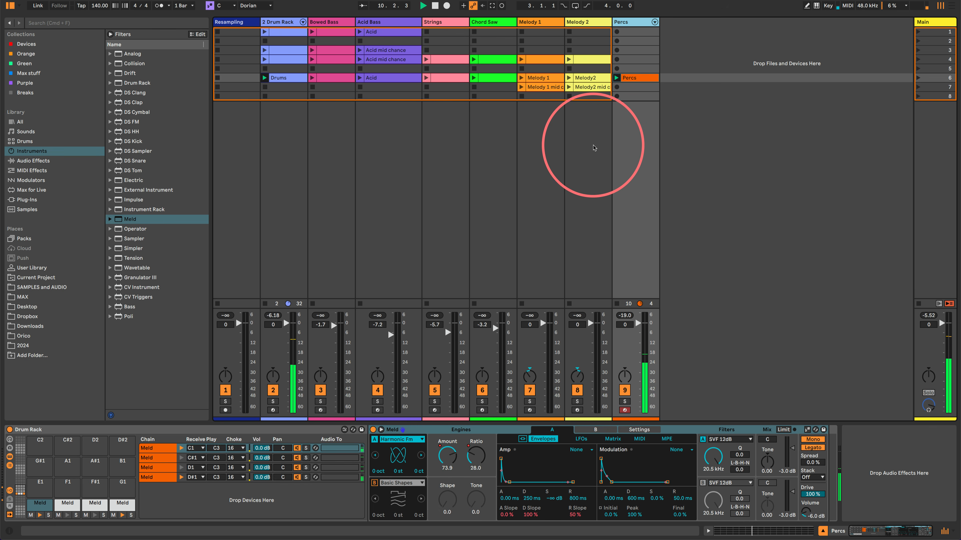
{"action": "left_click", "coordinate": [366, 77]}
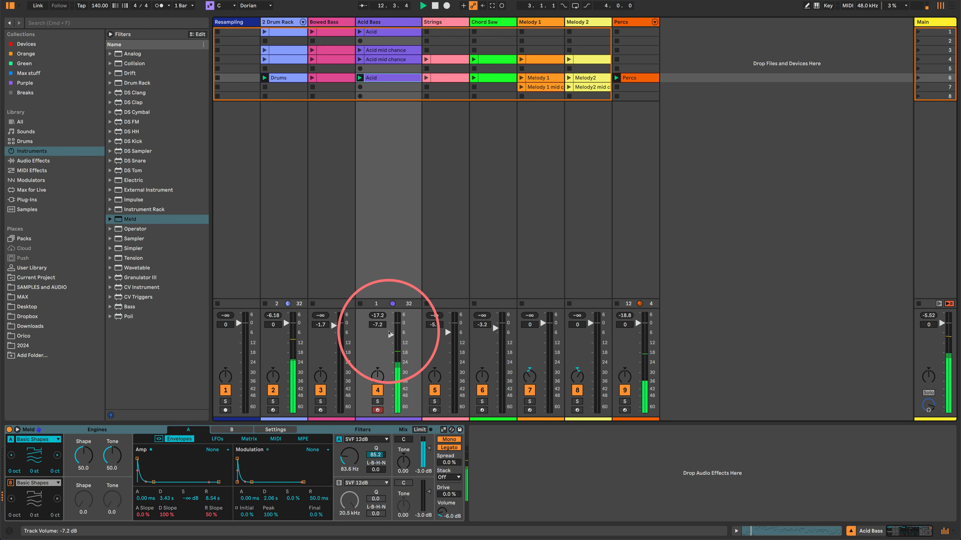
{"action": "left_click_drag", "start_coordinate": [392, 335], "coordinate": [393, 327]}
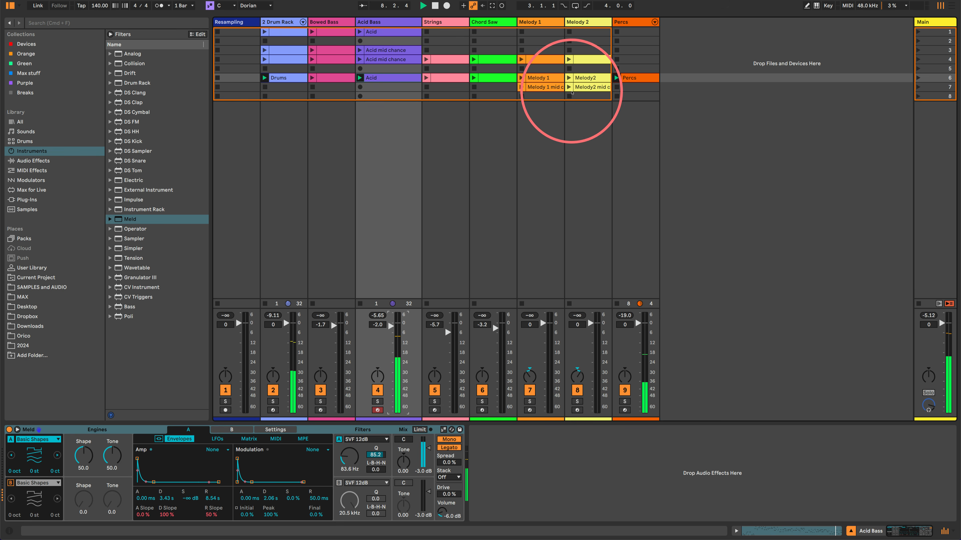
Unfold the Percs rack's four Meld chains in the mixer and widen their strips.
{"action": "left_click", "coordinate": [654, 22]}
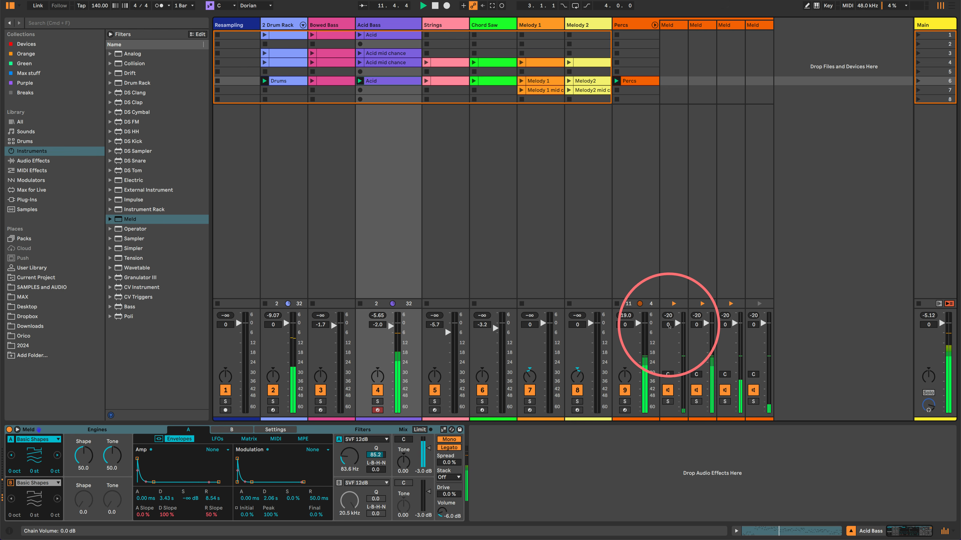
{"action": "left_click", "coordinate": [677, 24]}
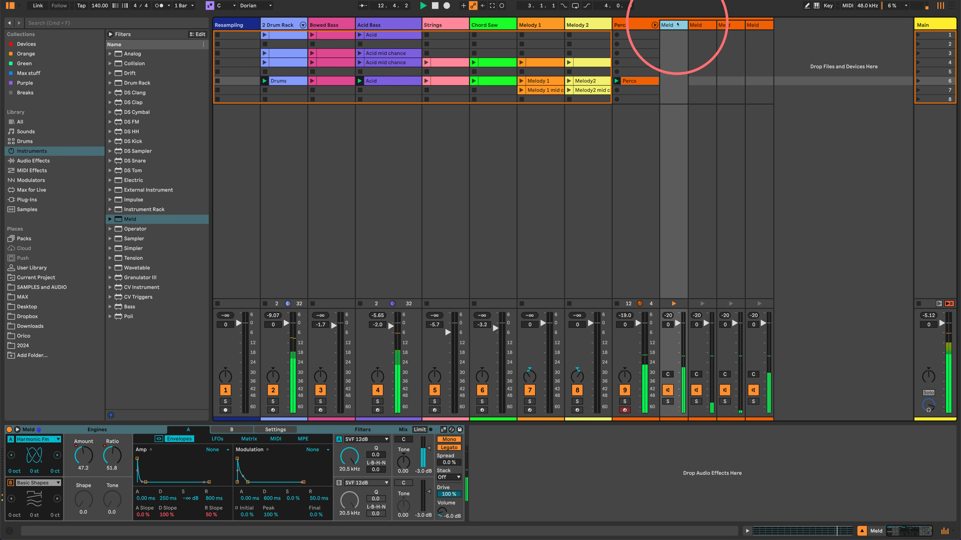
{"action": "left_click", "coordinate": [763, 26], "text": "shift"}
{"action": "left_click_drag", "start_coordinate": [773, 27], "coordinate": [810, 30]}
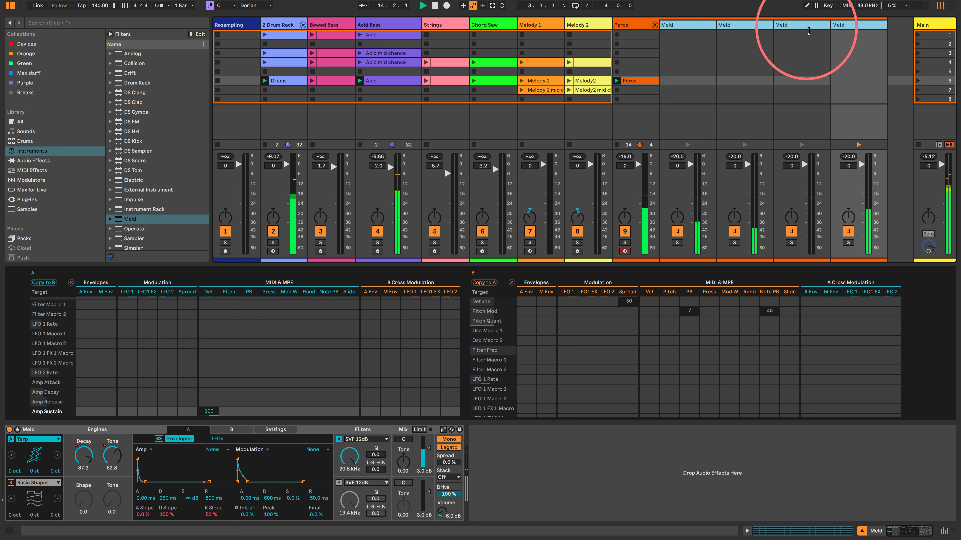
{"action": "left_click_drag", "start_coordinate": [679, 166], "coordinate": [680, 174]}
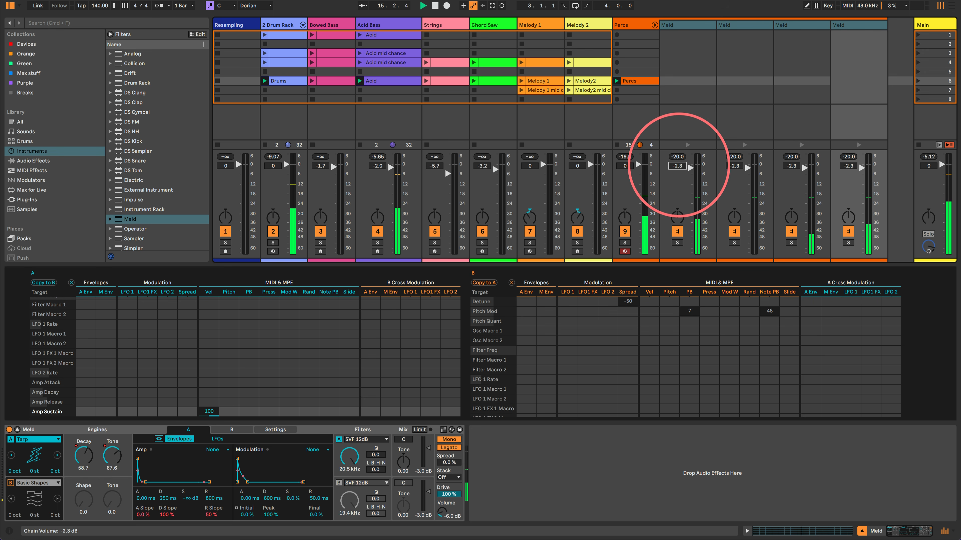
{"action": "key", "text": "Delete"}
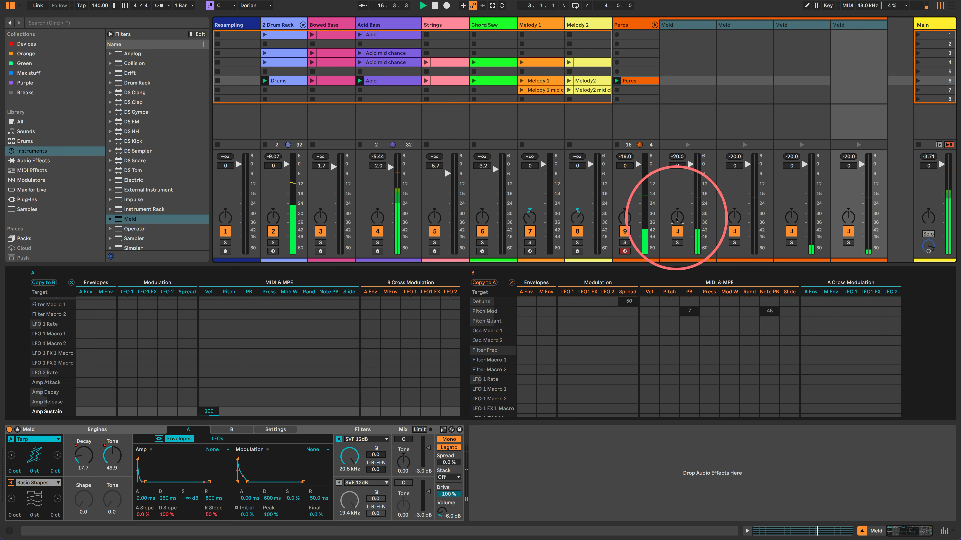
Pan each of the four Meld chains in the Percs rack to a different stereo position.
{"action": "left_click", "coordinate": [684, 25]}
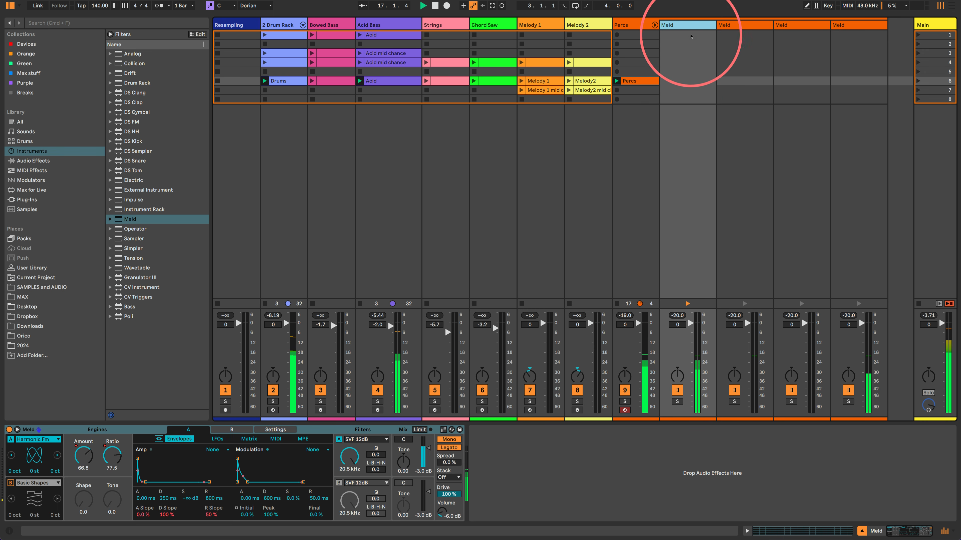
{"action": "left_click", "coordinate": [677, 376]}
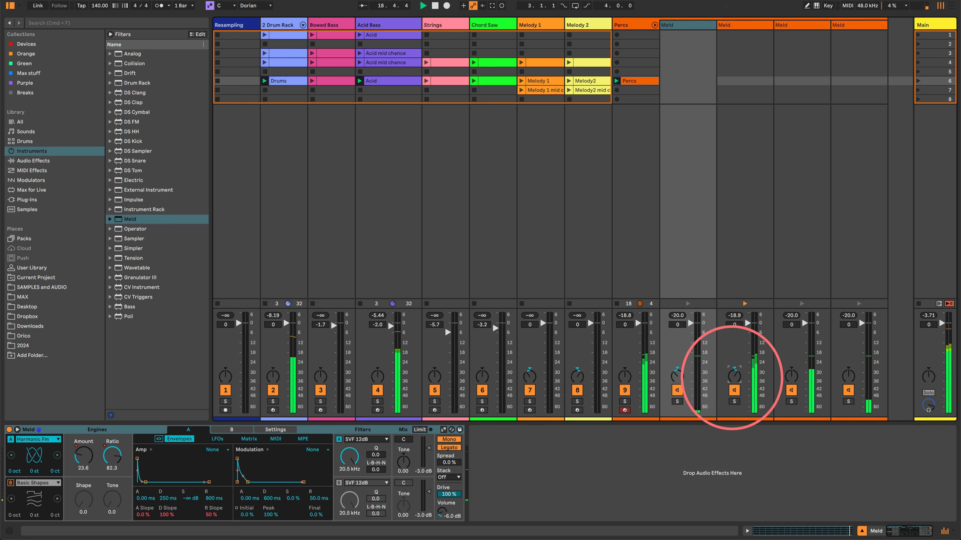
{"action": "left_click", "coordinate": [791, 375]}
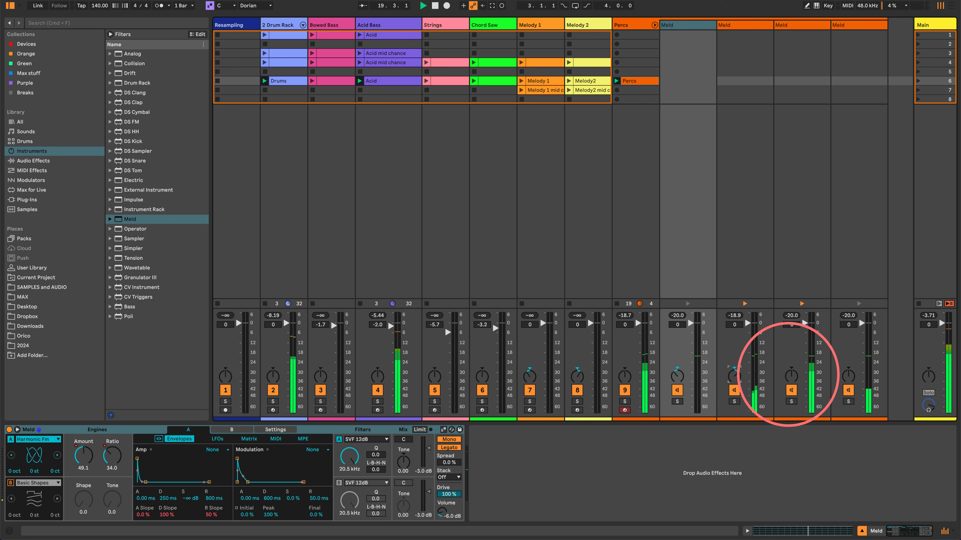
{"action": "left_click", "coordinate": [848, 375]}
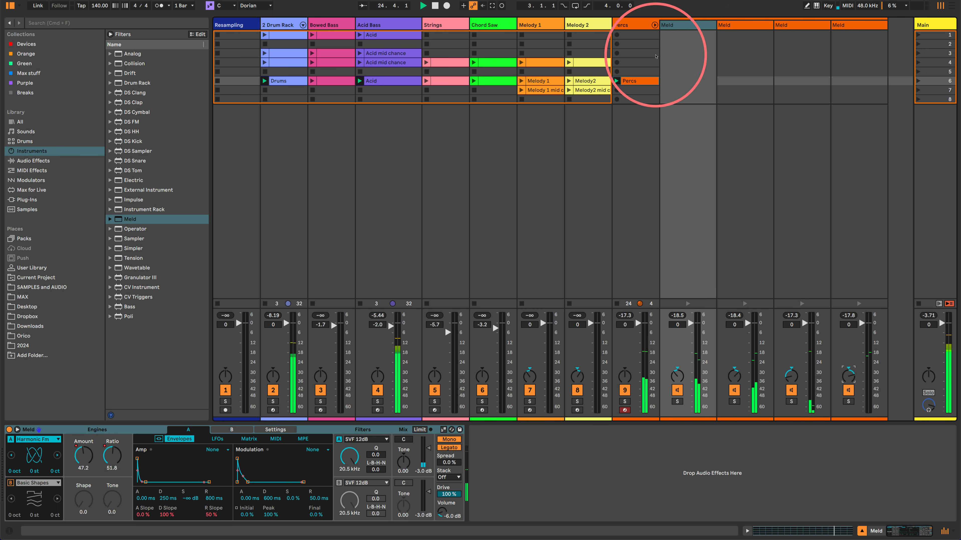
Launch the Strings clip in scene 6 and, with Acid Bass soloed, set its Meld's filter A frequency to 116 Hz.
{"action": "left_click", "coordinate": [425, 80]}
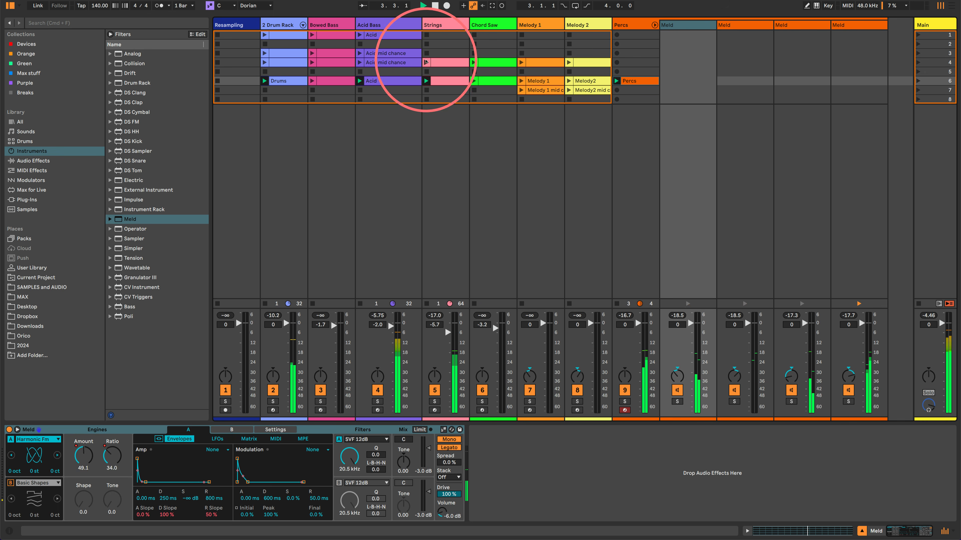
{"action": "left_click", "coordinate": [387, 28]}
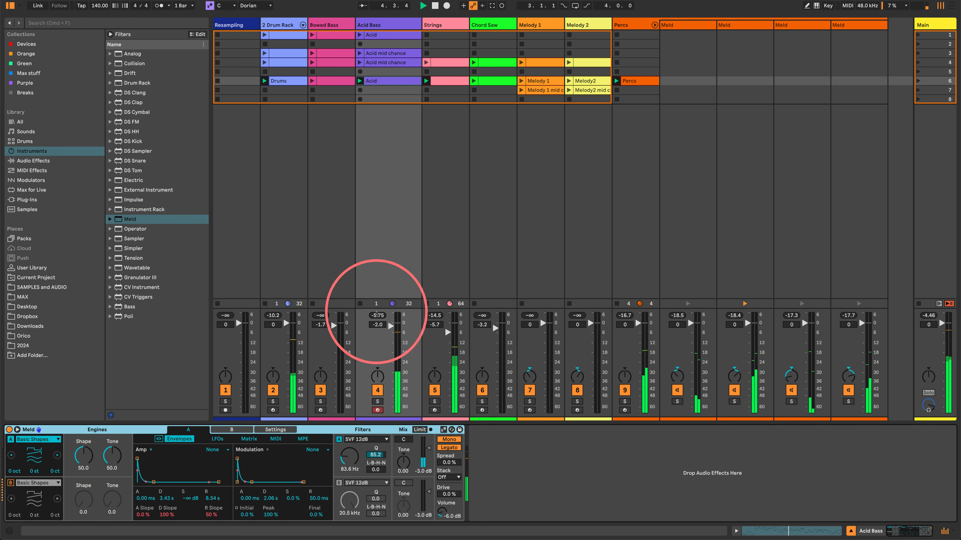
{"action": "left_click", "coordinate": [376, 401]}
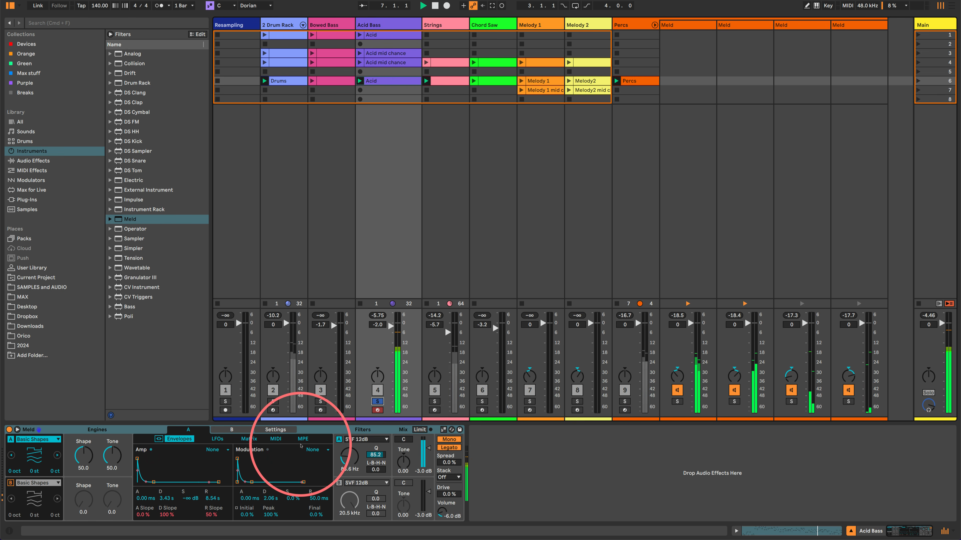
{"action": "mouse_move", "coordinate": [353, 463]}
{"action": "left_mouse_down"}
{"action": "mouse_move", "coordinate": [353, 454]}
{"action": "mouse_move", "coordinate": [352, 461]}
{"action": "left_mouse_up"}
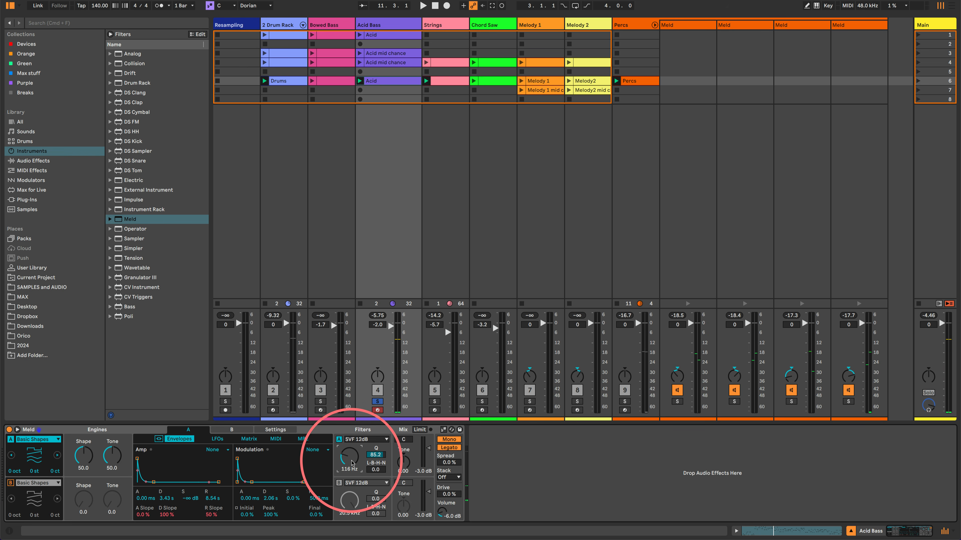
{"action": "key", "text": "space"}
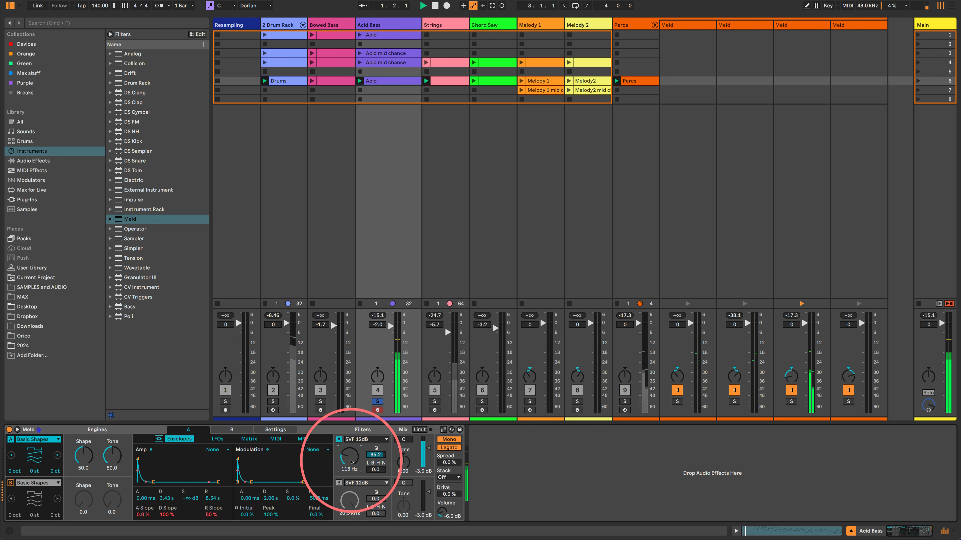
Unsolo Acid Bass, then lower its track volume to -5.7 dB and the Strings track volume to -6.6 dB.
{"action": "left_click", "coordinate": [377, 401]}
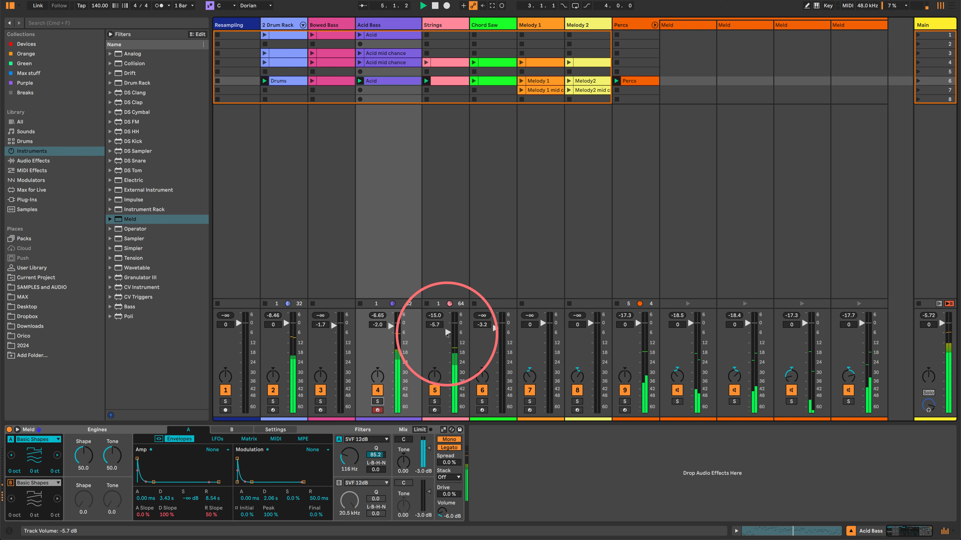
{"action": "left_click_drag", "start_coordinate": [390, 326], "coordinate": [390, 332]}
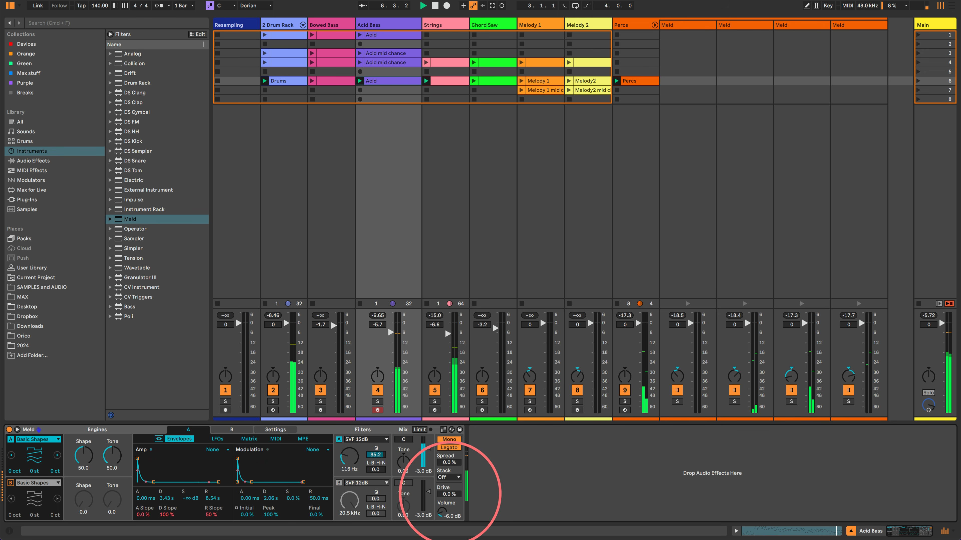
Solo Acid Bass and set its Meld's drive to 48 %.
{"action": "left_click_drag", "start_coordinate": [450, 495], "coordinate": [450, 492]}
{"action": "left_click", "coordinate": [377, 402]}
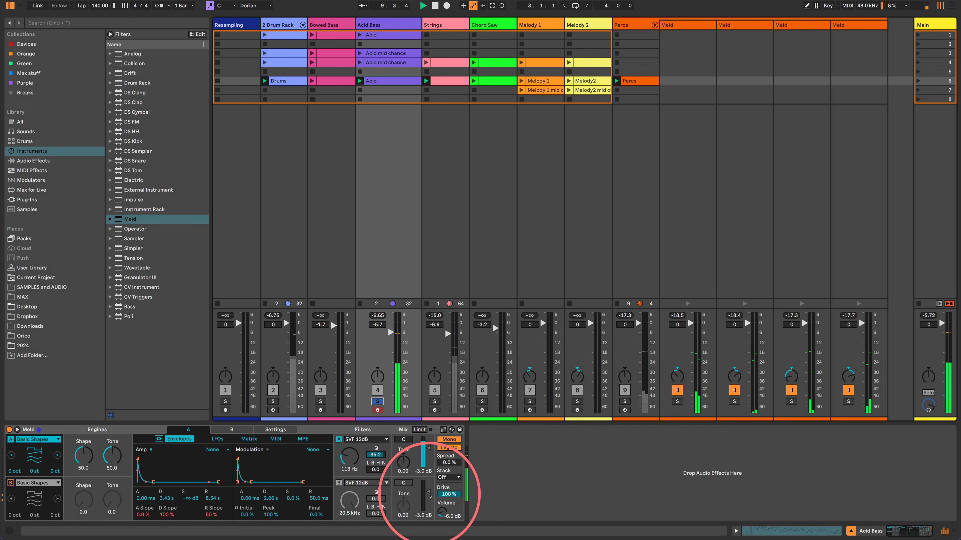
{"action": "left_click_drag", "start_coordinate": [448, 499], "coordinate": [448, 516]}
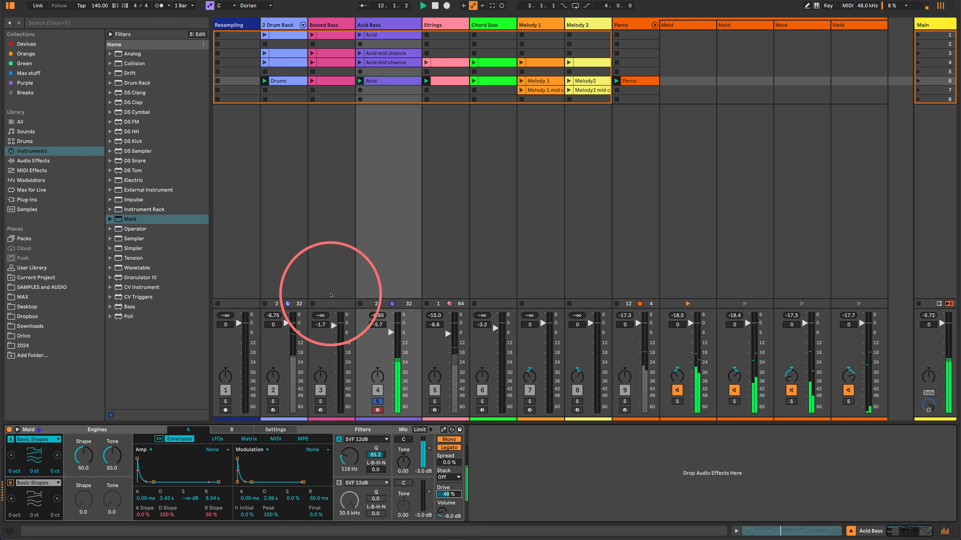